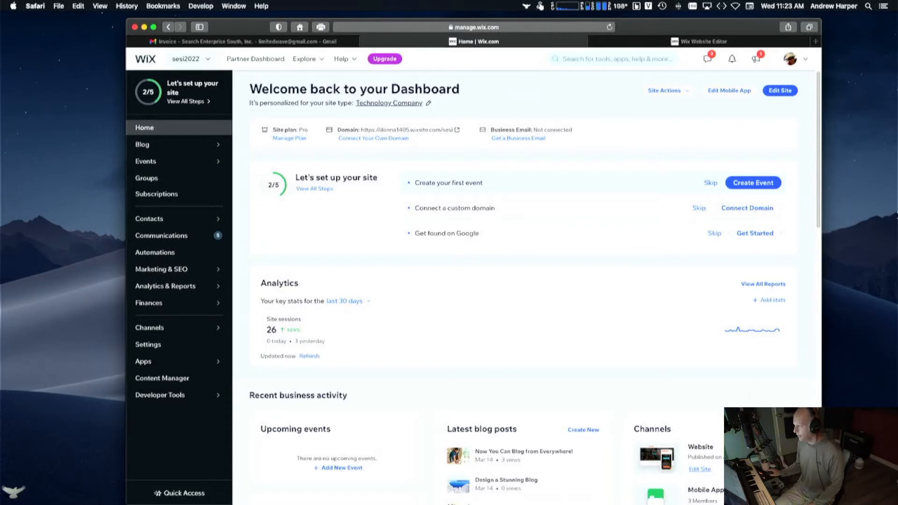
{"action": "left_click_drag", "start_coordinate": [678, 27], "coordinate": [570, 4]}
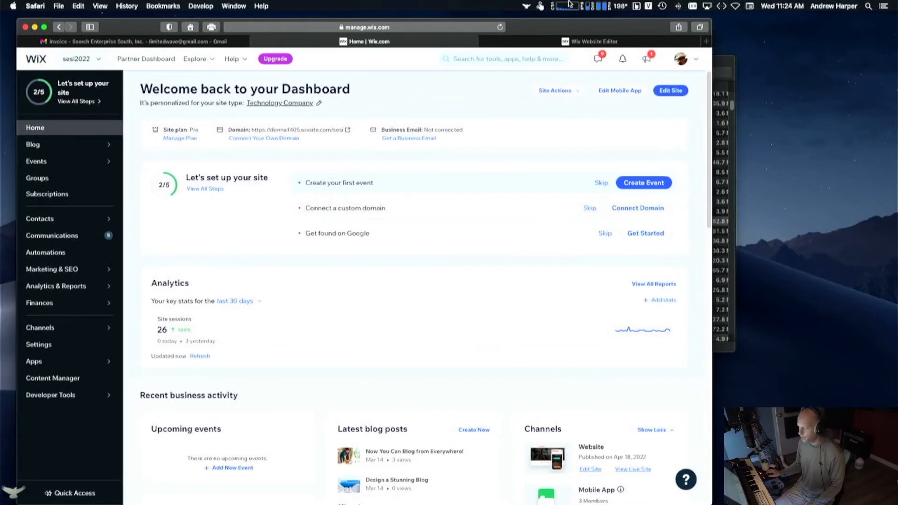
{"action": "left_click_drag", "start_coordinate": [726, 65], "coordinate": [640, 56]}
{"action": "left_click", "coordinate": [629, 33]}
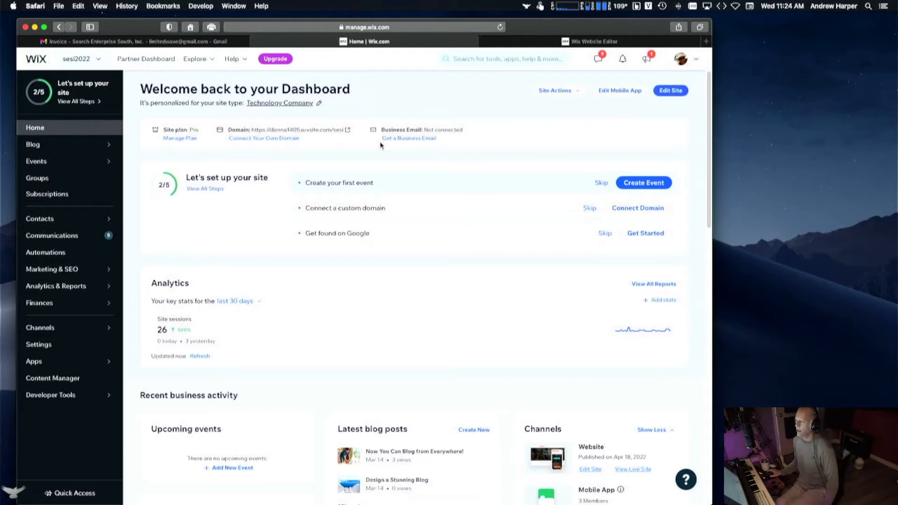
Step: Go to the list of all sites and open the dashboard of the sesi2022 site
{"action": "left_click", "coordinate": [96, 59]}
{"action": "left_click", "coordinate": [144, 237]}
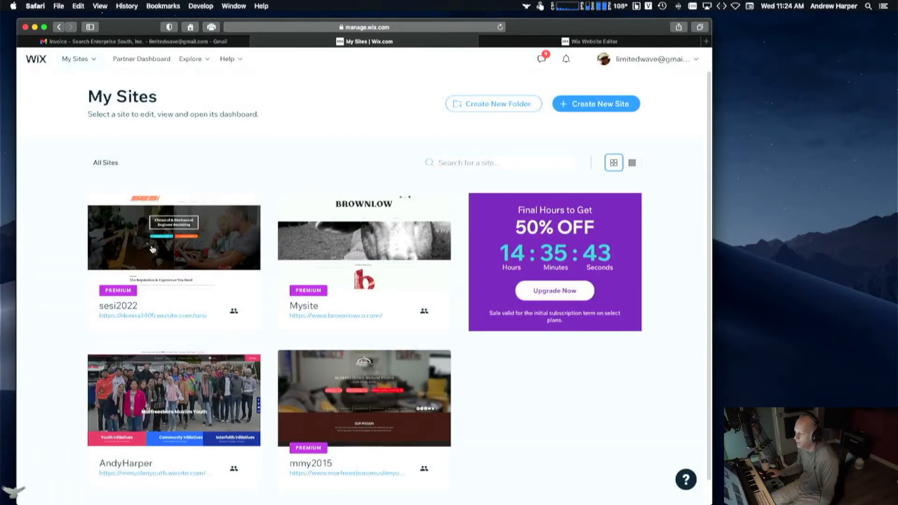
{"action": "mouse_move", "coordinate": [165, 241]}
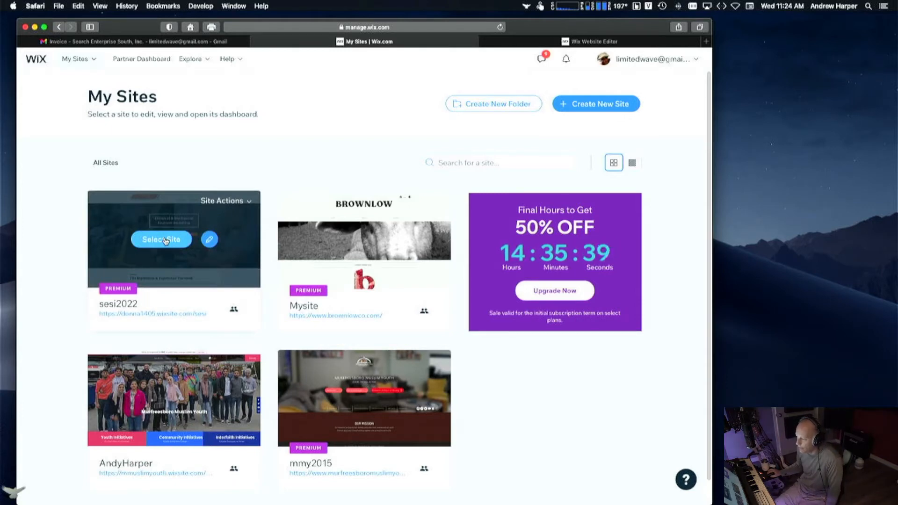
{"action": "left_click", "coordinate": [211, 241]}
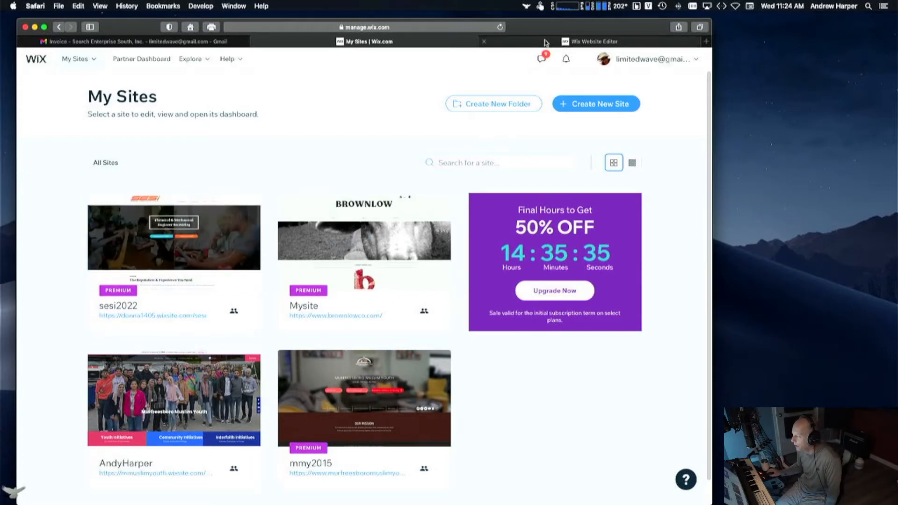
{"action": "left_click", "coordinate": [368, 42]}
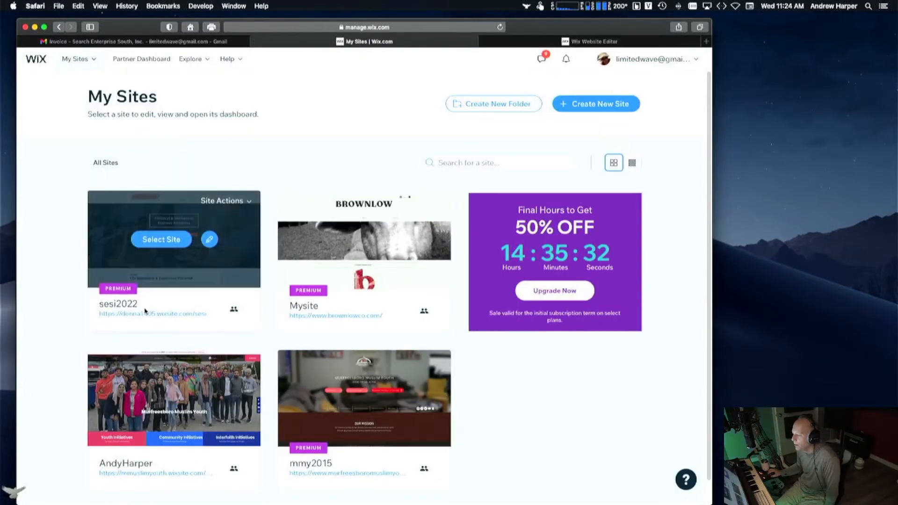
{"action": "left_click", "coordinate": [150, 237]}
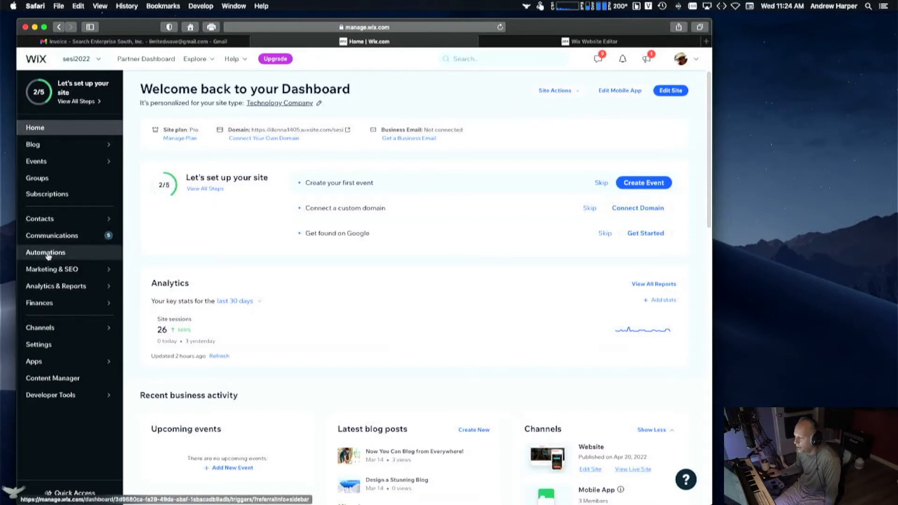
Step: Open Forms & Submissions, view the submissions table of the Apply For A Job form, and return to the forms list
{"action": "mouse_move", "coordinate": [52, 241]}
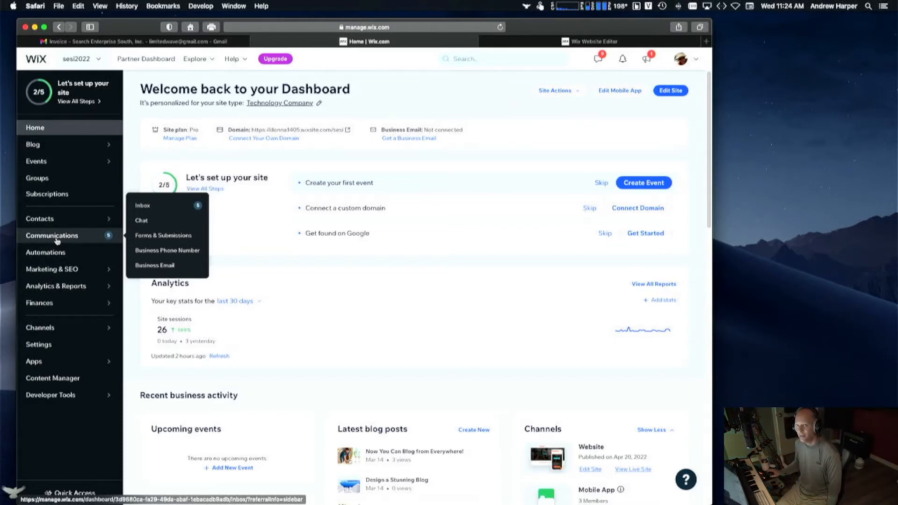
{"action": "left_click", "coordinate": [145, 236]}
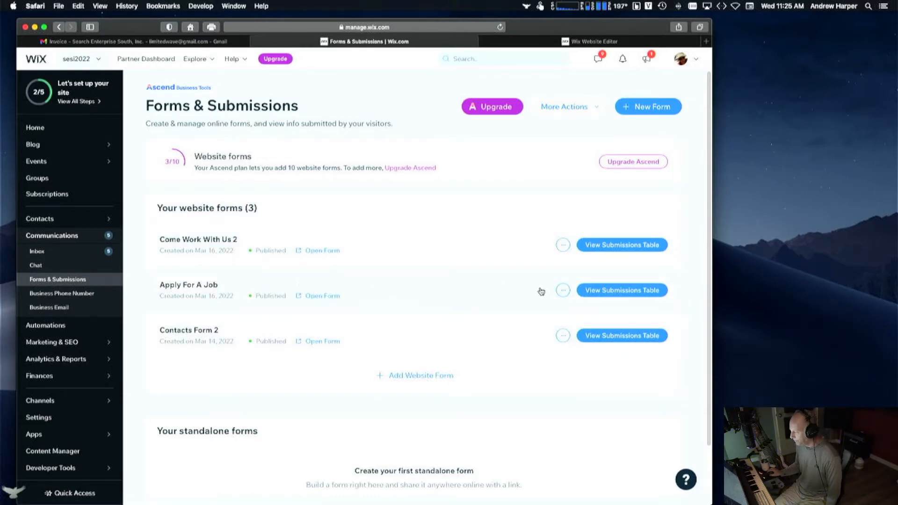
{"action": "left_click", "coordinate": [562, 291]}
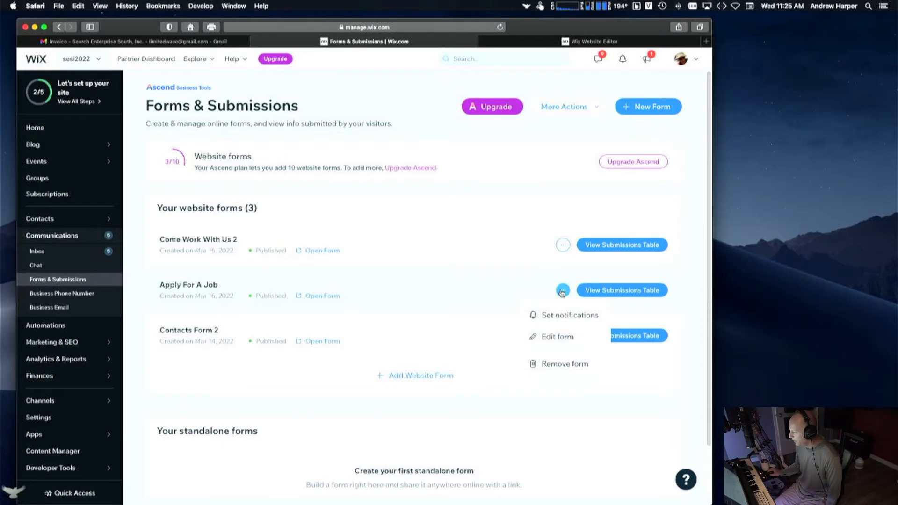
{"action": "left_click", "coordinate": [485, 290]}
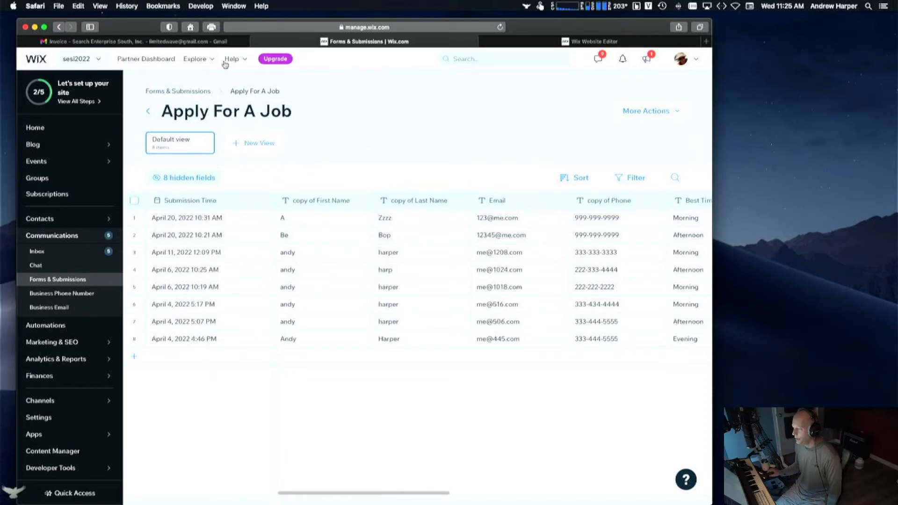
{"action": "left_click", "coordinate": [148, 112]}
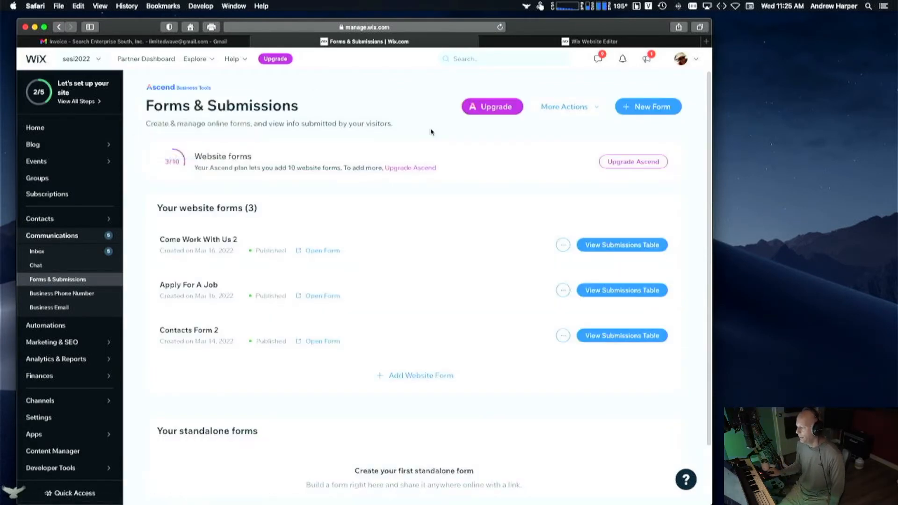
Step: Open the notification settings of the Apply For A Job form and remove the second recipient's e-mail address
{"action": "left_click", "coordinate": [563, 291]}
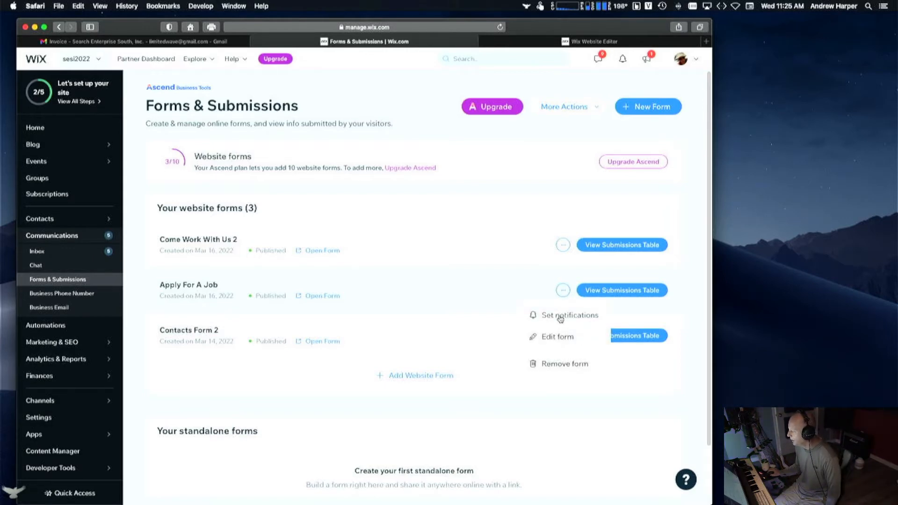
{"action": "left_click", "coordinate": [560, 316]}
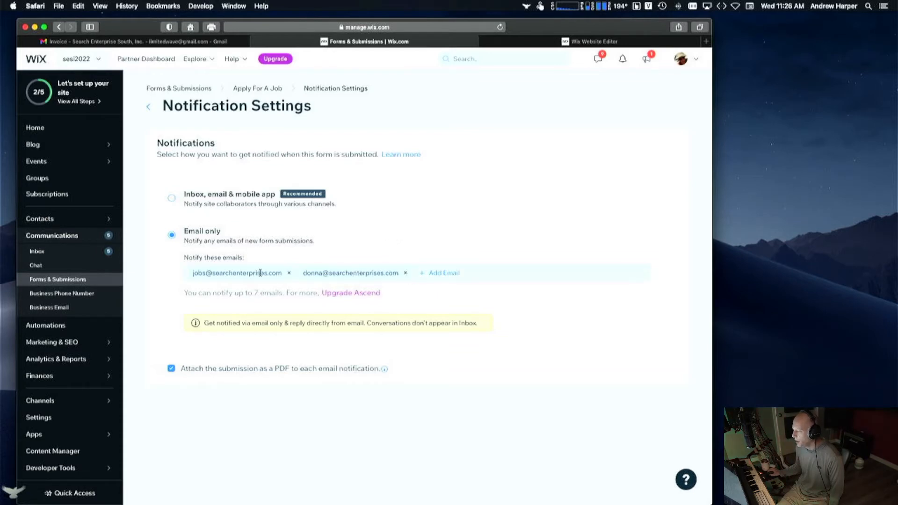
{"action": "left_click", "coordinate": [405, 275]}
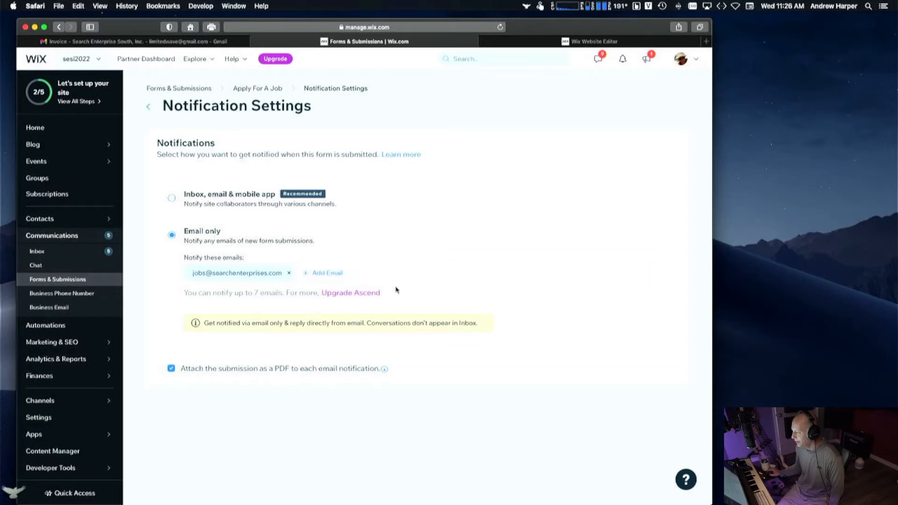
{"action": "left_click", "coordinate": [328, 275]}
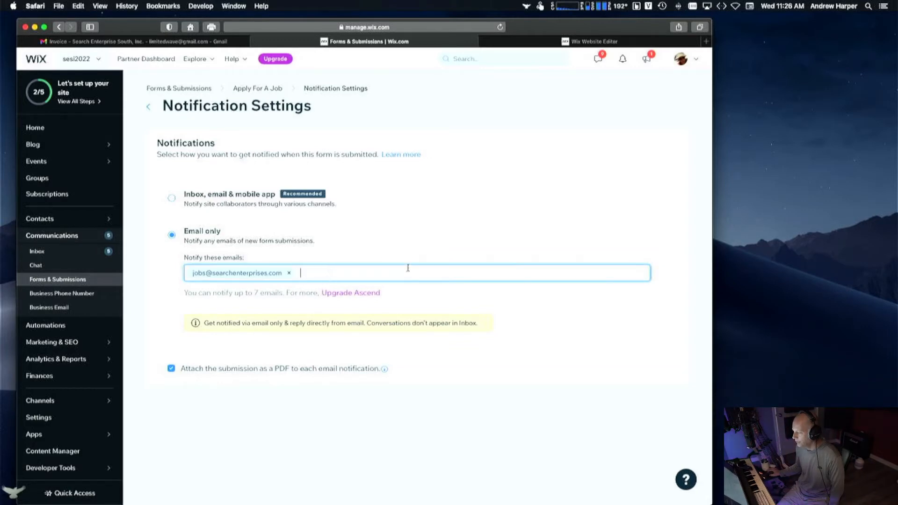
{"action": "left_click", "coordinate": [413, 250]}
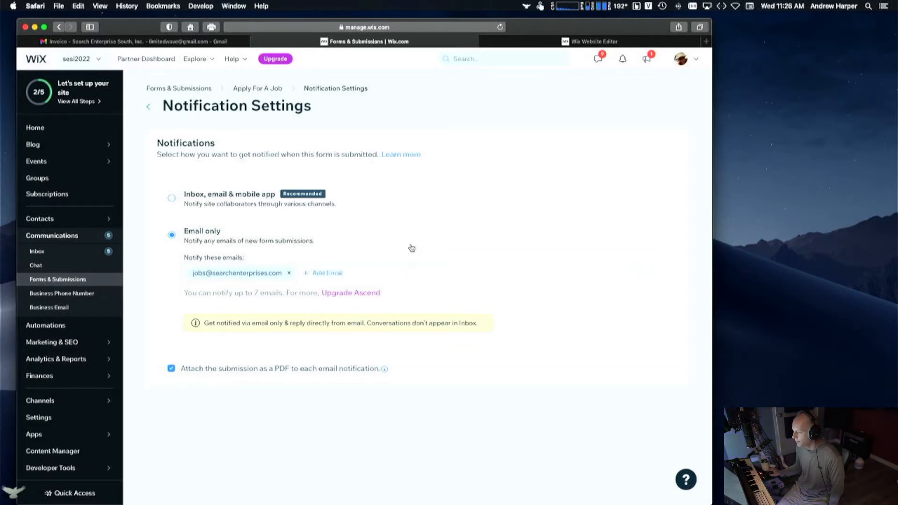
{"action": "left_click_drag", "start_coordinate": [252, 292], "coordinate": [278, 292]}
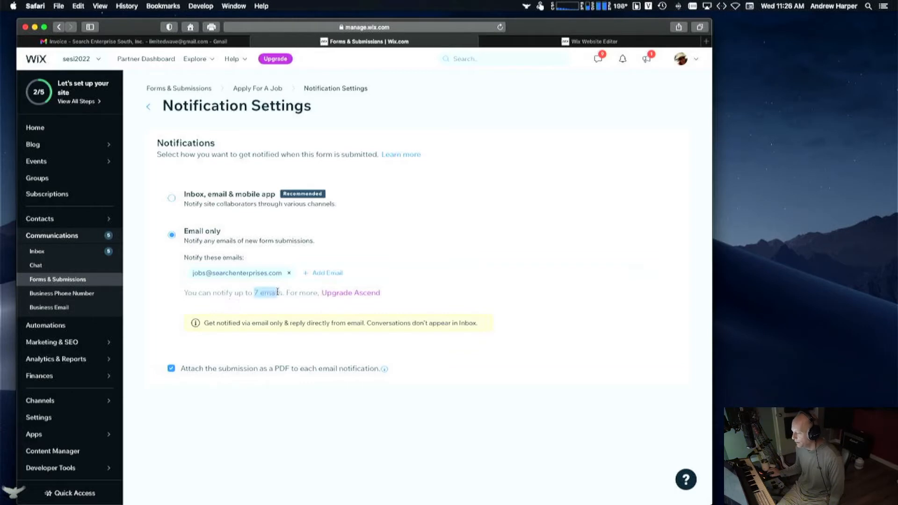
{"action": "left_click", "coordinate": [300, 308]}
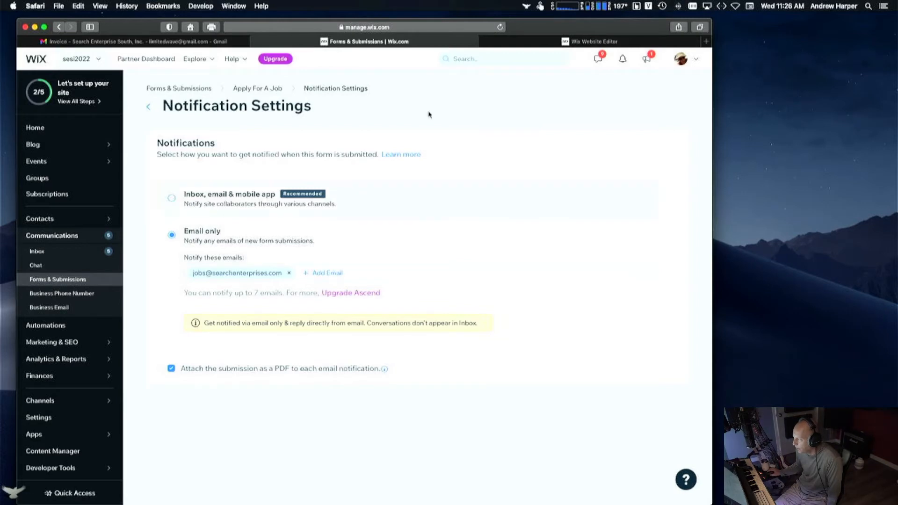
Step: Switch to the site editor and show the Visitor Uploads among the site's media files
{"action": "left_click", "coordinate": [567, 42]}
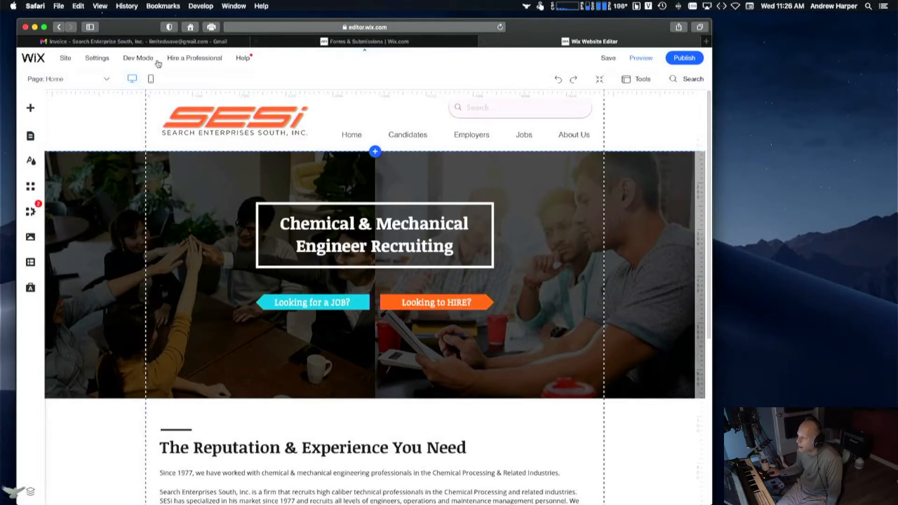
{"action": "mouse_move", "coordinate": [97, 66]}
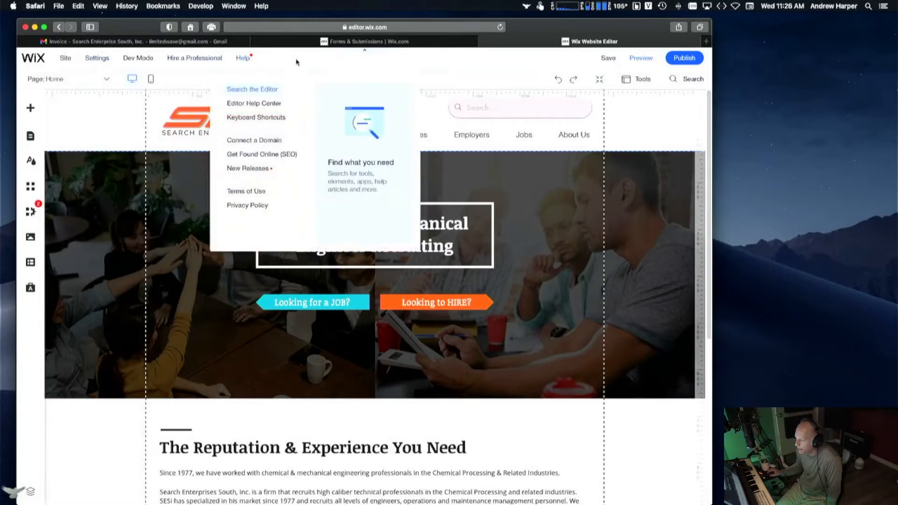
{"action": "left_click", "coordinate": [30, 238]}
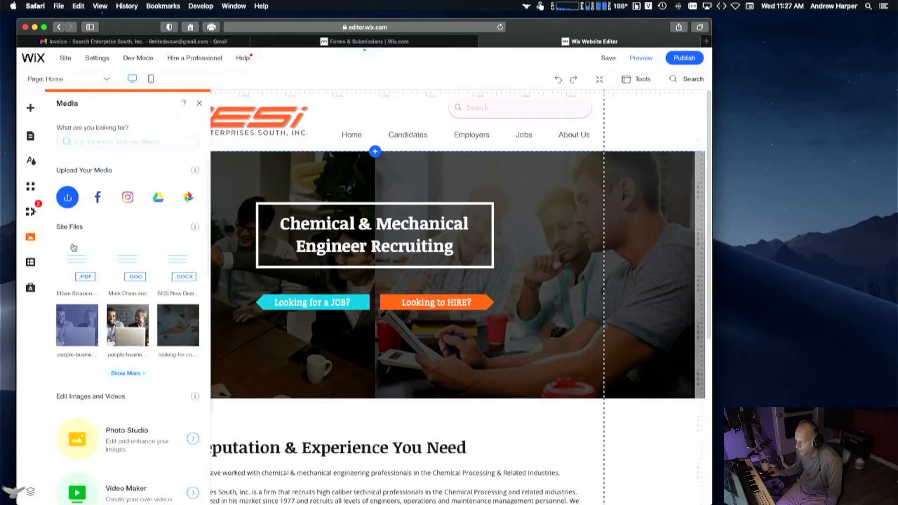
{"action": "mouse_move", "coordinate": [194, 228]}
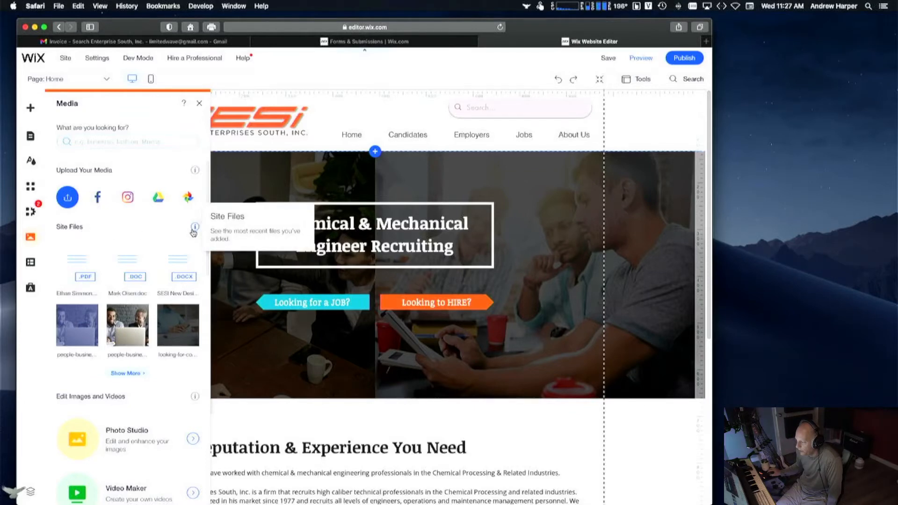
{"action": "left_click", "coordinate": [134, 377]}
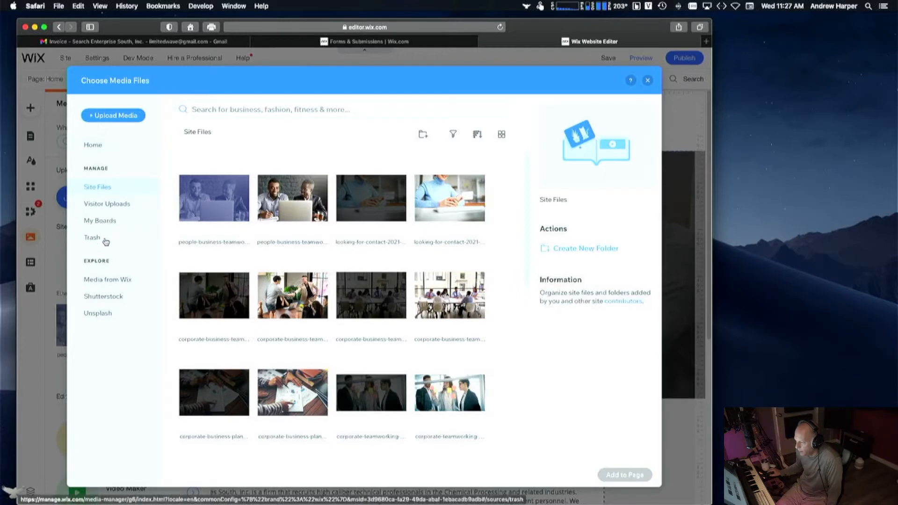
{"action": "left_click", "coordinate": [113, 208]}
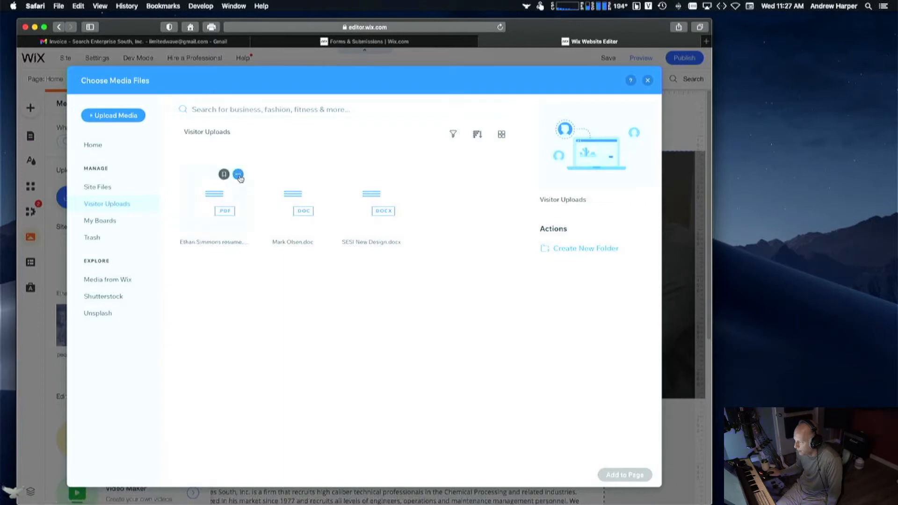
Step: Preview the uploaded PDF resume, advance to the next uploaded file, and close the preview
{"action": "left_click", "coordinate": [239, 175]}
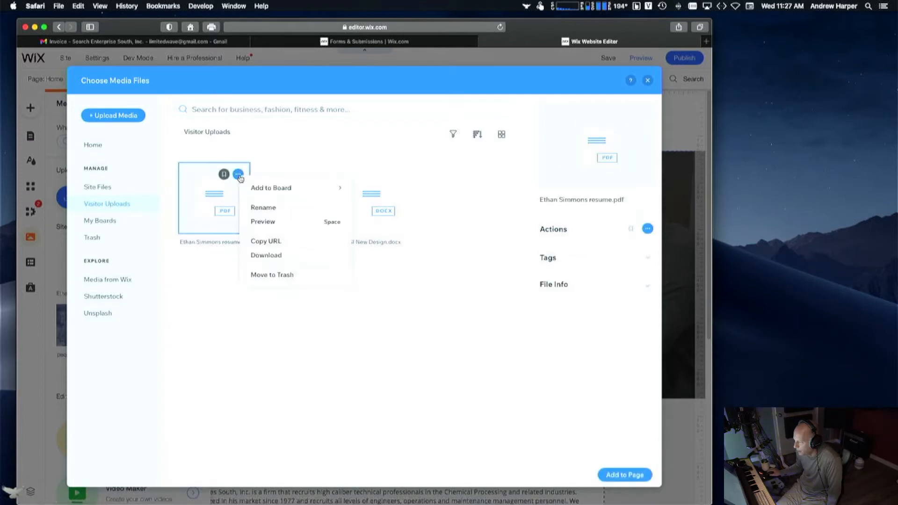
{"action": "left_click", "coordinate": [275, 223]}
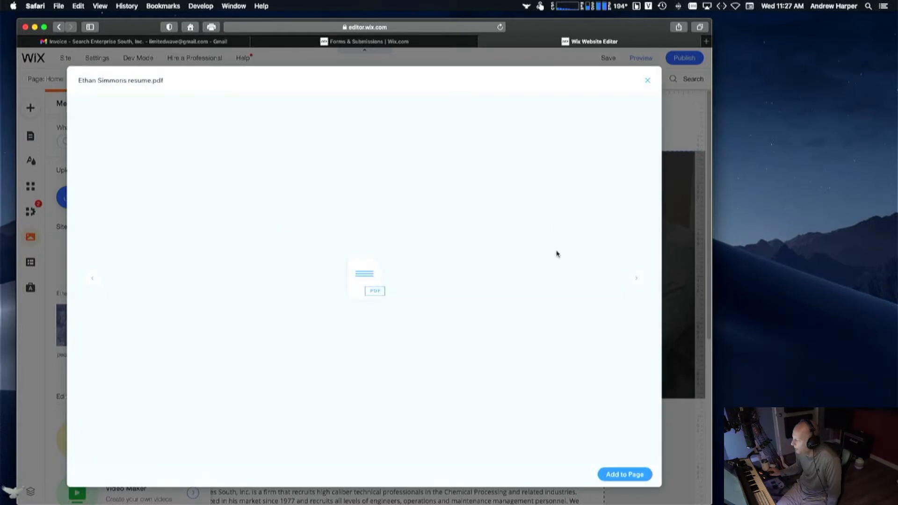
{"action": "left_click", "coordinate": [637, 277]}
{"action": "left_click", "coordinate": [647, 82]}
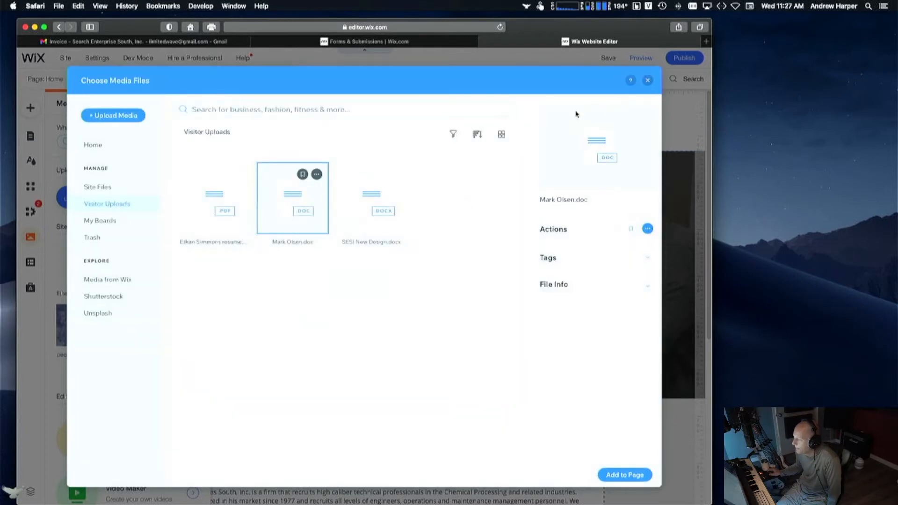
Step: Select the uploaded DOC file, preview it, and close the preview
{"action": "left_click", "coordinate": [227, 205]}
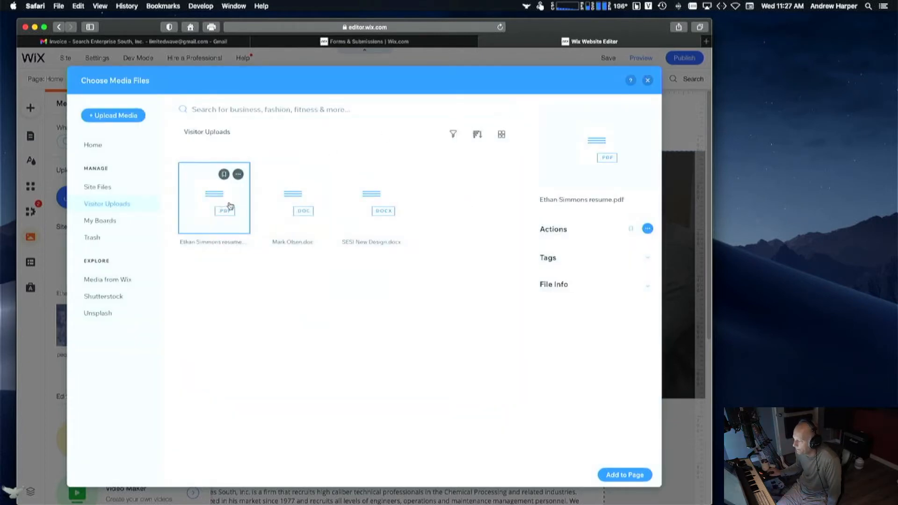
{"action": "left_click", "coordinate": [304, 185]}
{"action": "left_click", "coordinate": [318, 175]}
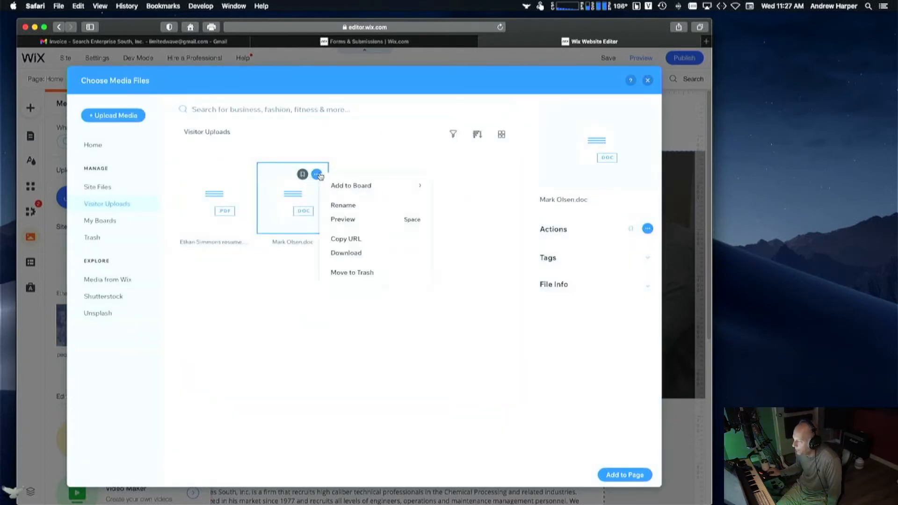
{"action": "left_click", "coordinate": [352, 224]}
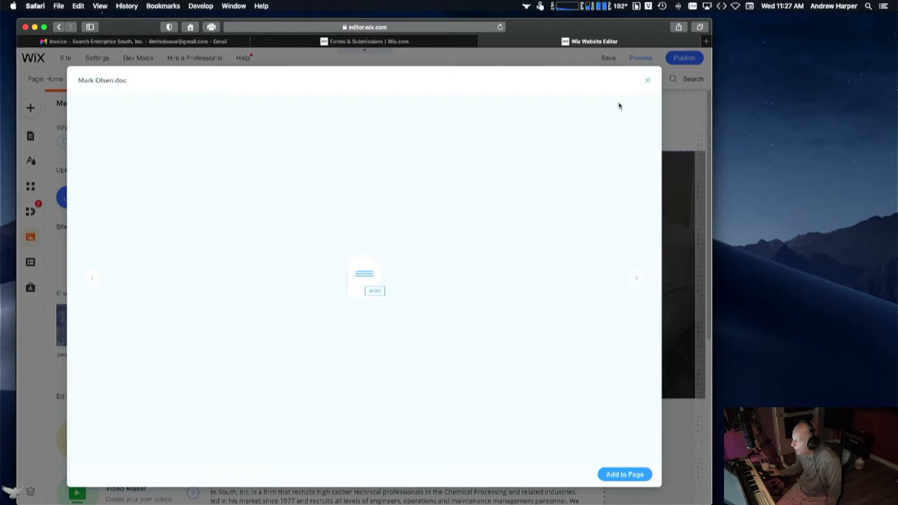
{"action": "left_click", "coordinate": [647, 80]}
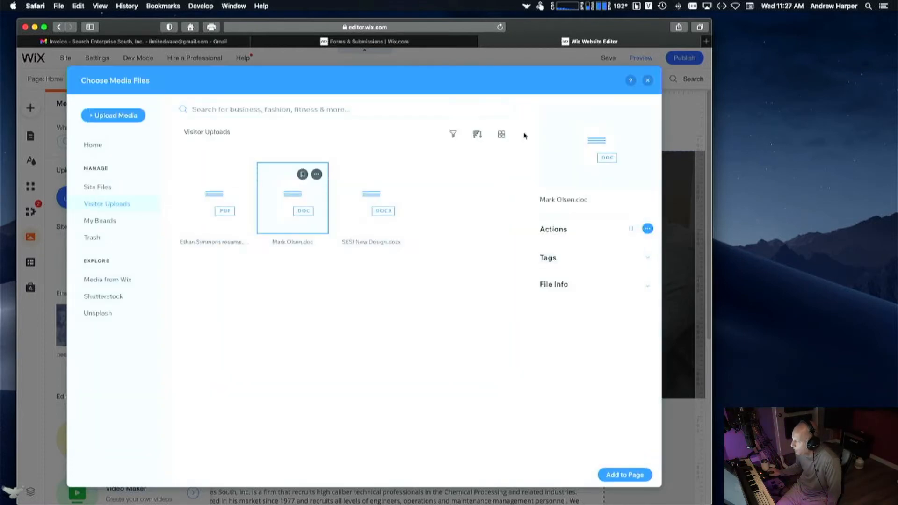
Step: Select the uploaded SESI New Design.docx, preview it, and close the preview
{"action": "left_click", "coordinate": [378, 184]}
{"action": "left_click", "coordinate": [396, 174]}
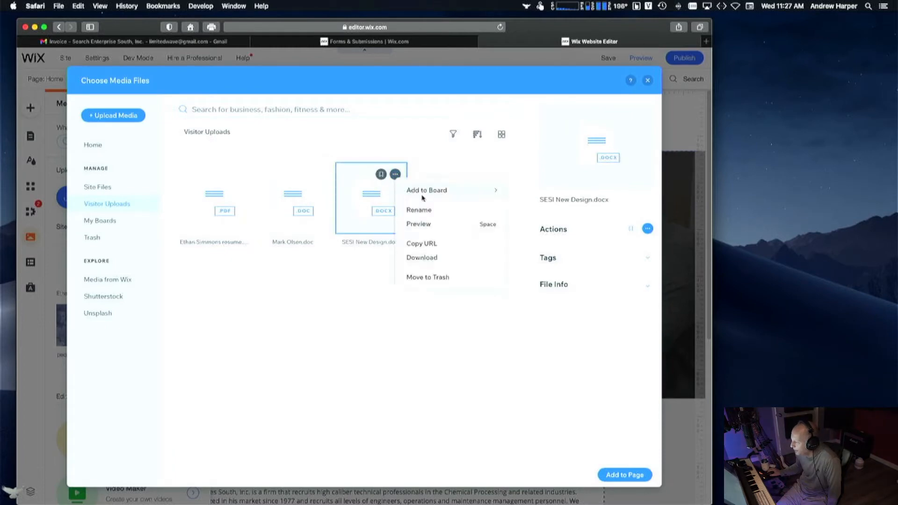
{"action": "left_click", "coordinate": [423, 224]}
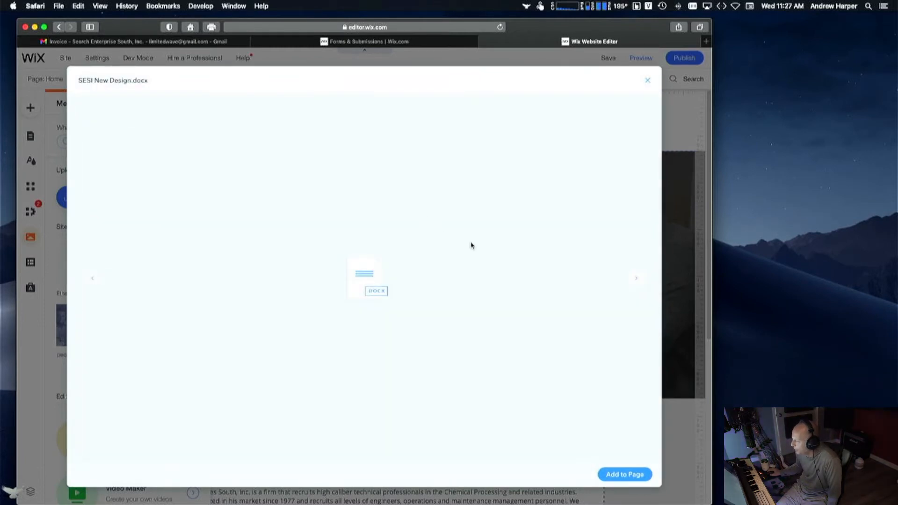
{"action": "left_click", "coordinate": [648, 81]}
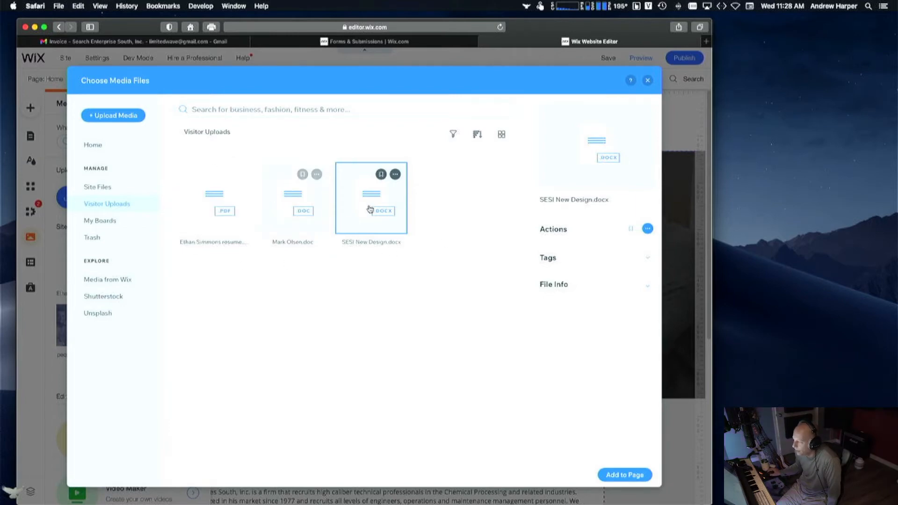
Step: Download SESI New Design.docx from the Visitor Uploads and show the browser's list of downloads
{"action": "left_click", "coordinate": [395, 174]}
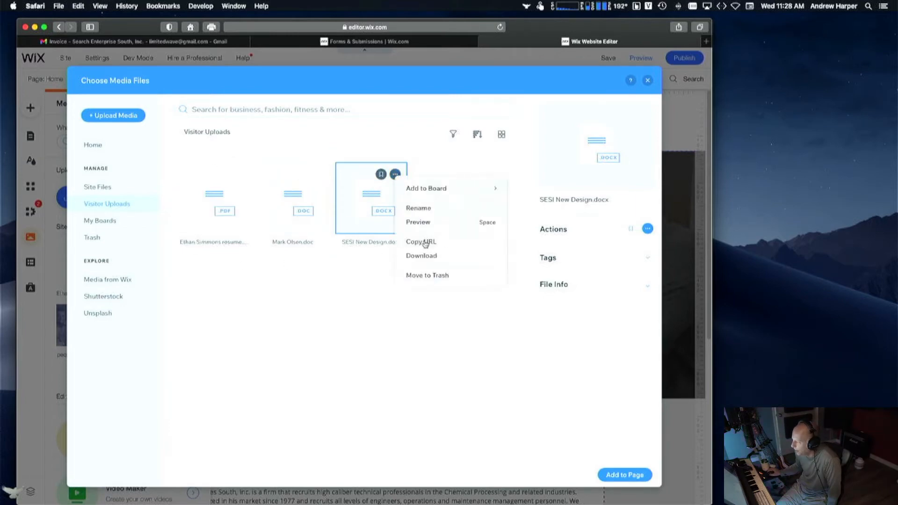
{"action": "left_click", "coordinate": [426, 257]}
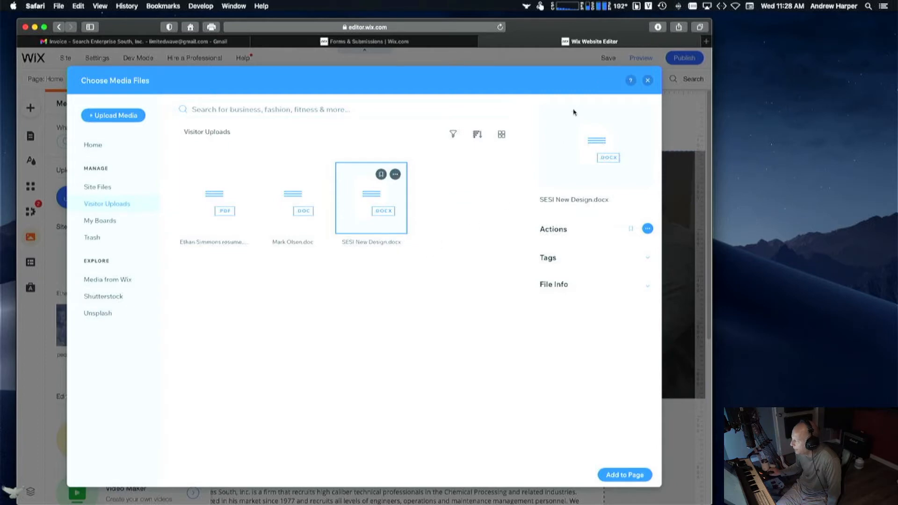
{"action": "left_click", "coordinate": [658, 27]}
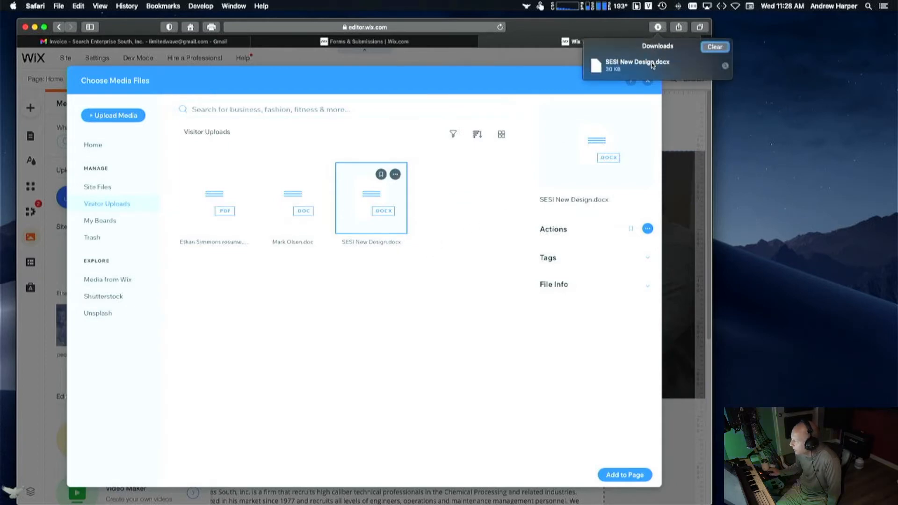
Step: Download the uploaded DOC resume, open it in TextEdit to look through its contents, and close the document
{"action": "left_click", "coordinate": [292, 194]}
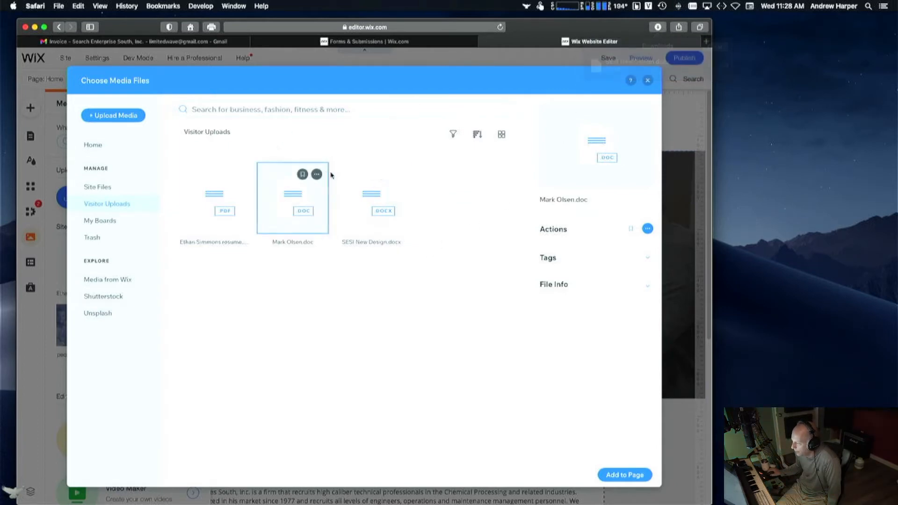
{"action": "left_click", "coordinate": [317, 174]}
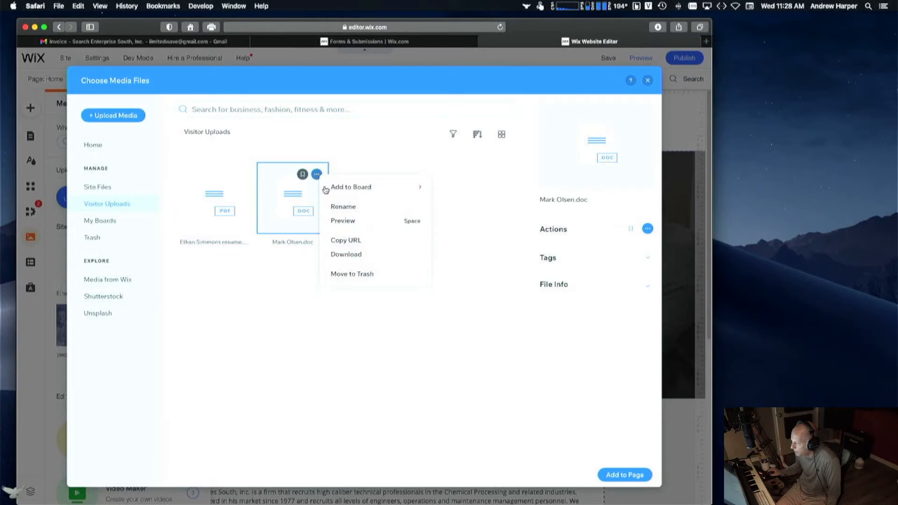
{"action": "left_click", "coordinate": [361, 257]}
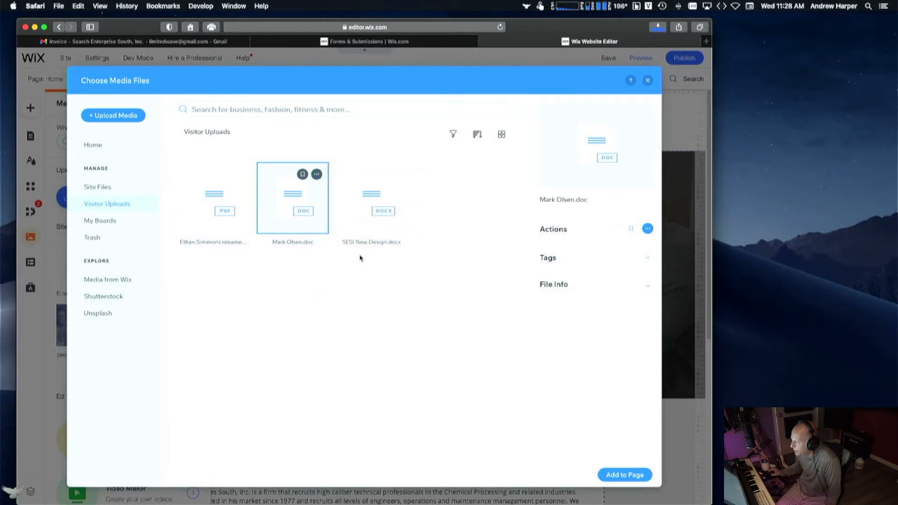
{"action": "left_click", "coordinate": [657, 27]}
{"action": "double_click", "coordinate": [651, 67]}
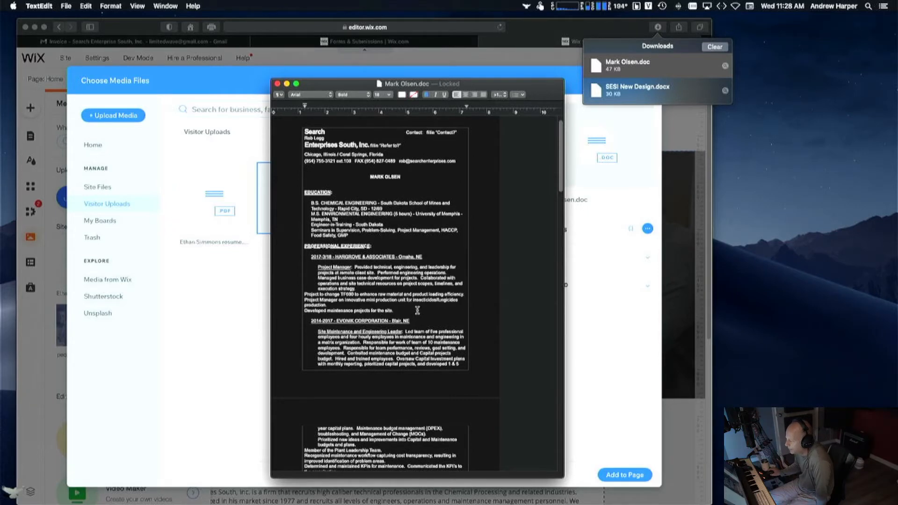
{"action": "scroll", "coordinate": [433, 378], "scroll_direction": "down", "scroll_amount": 5}
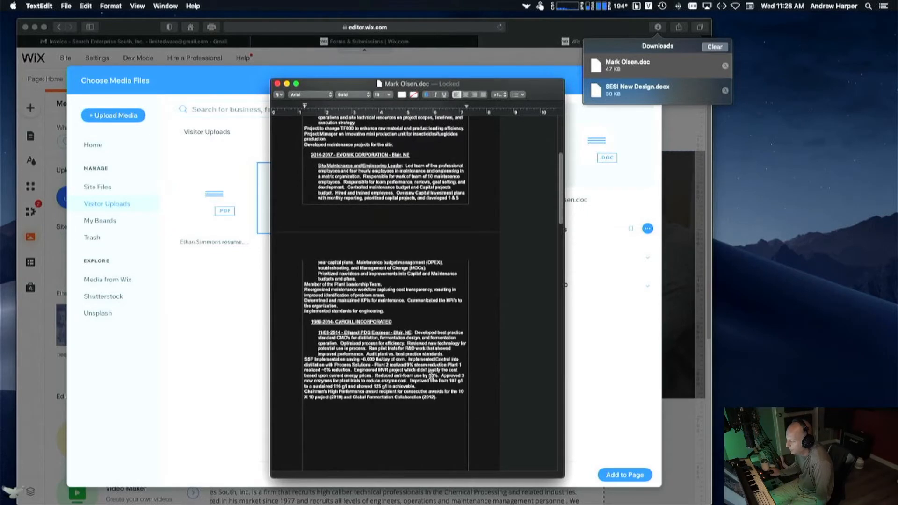
{"action": "scroll", "coordinate": [431, 375], "scroll_direction": "up", "scroll_amount": 5}
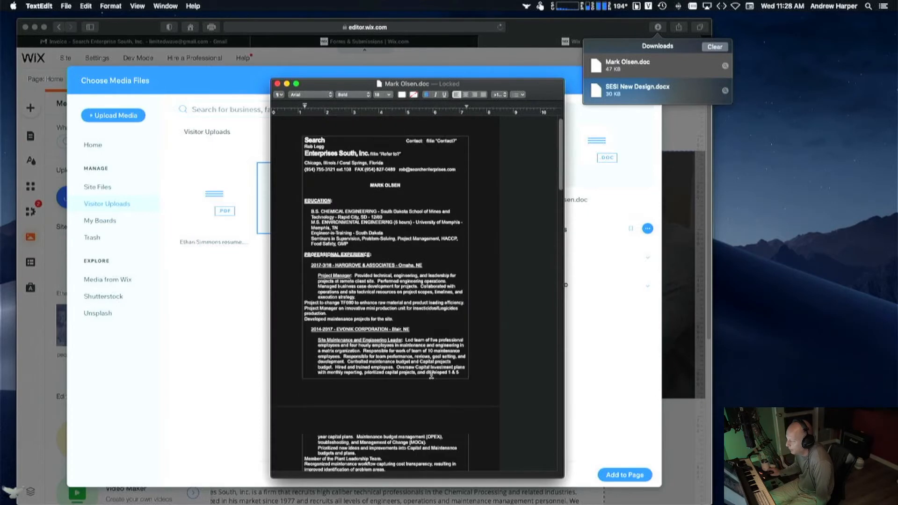
{"action": "left_click", "coordinate": [277, 87]}
Step: Download the uploaded PDF resume, view it in Preview, and quit Preview
{"action": "left_click", "coordinate": [238, 174]}
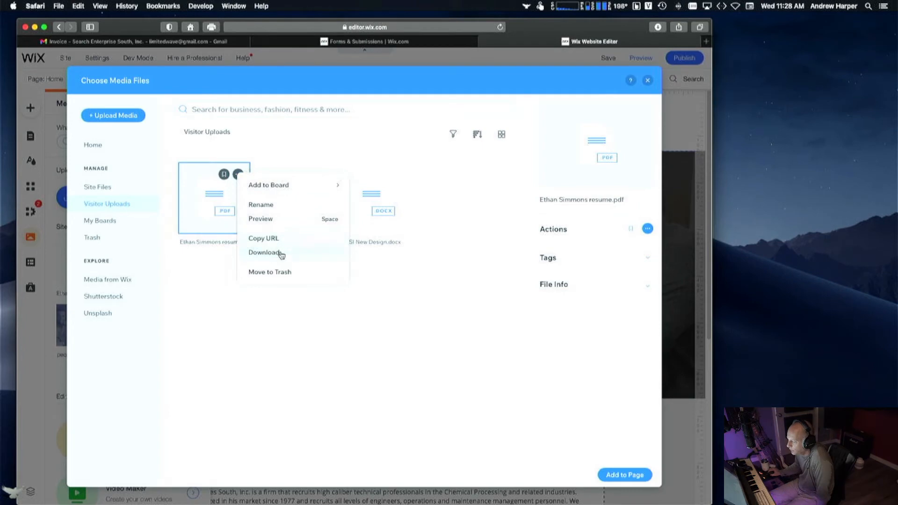
{"action": "left_click", "coordinate": [281, 254]}
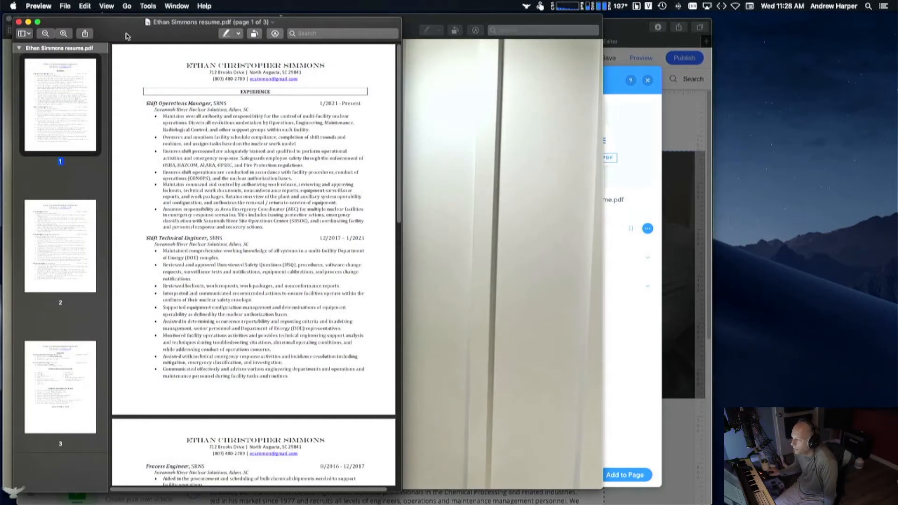
{"action": "left_click", "coordinate": [38, 6]}
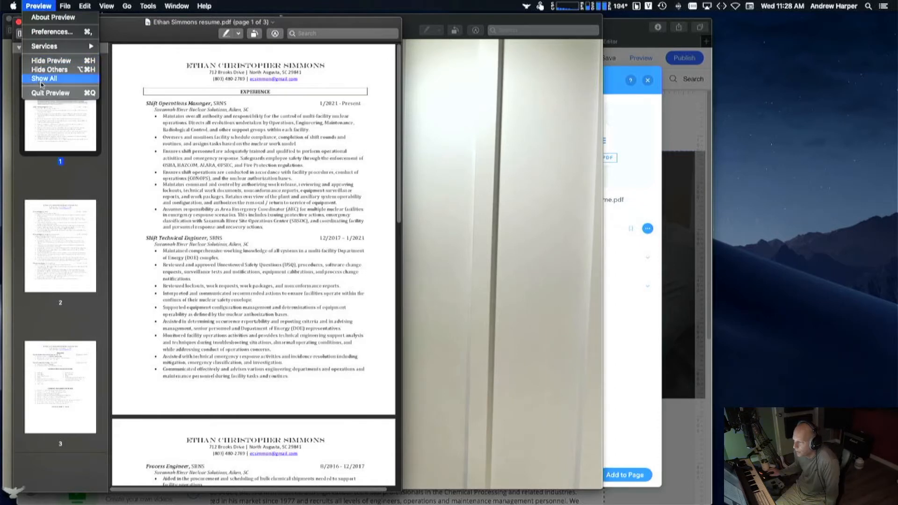
{"action": "left_click", "coordinate": [44, 94]}
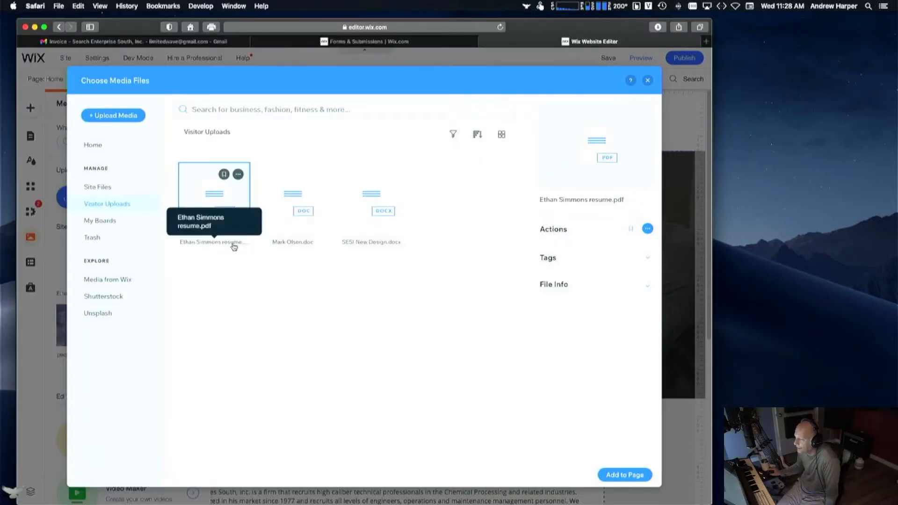
Step: Leave the site editor's media files and open the Apply For A Job submissions table in the Forms & Submissions dashboard
{"action": "left_click", "coordinate": [648, 80]}
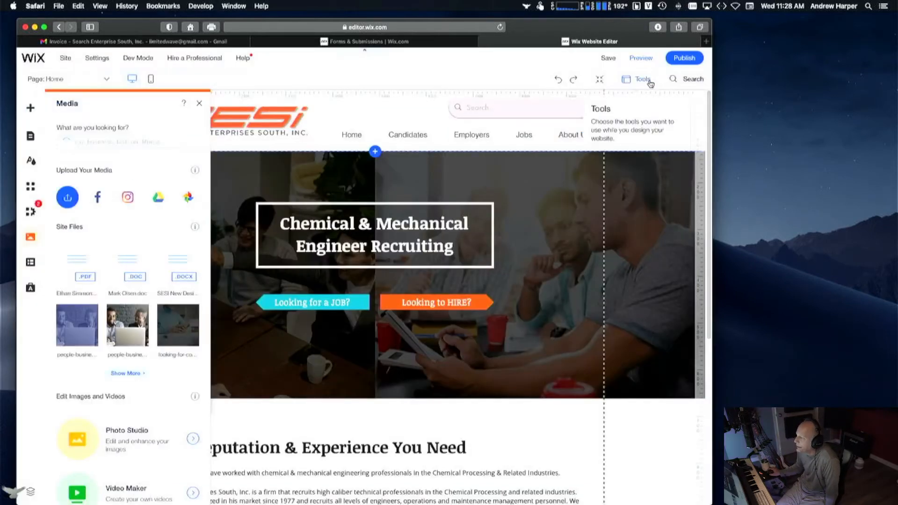
{"action": "left_click", "coordinate": [345, 42]}
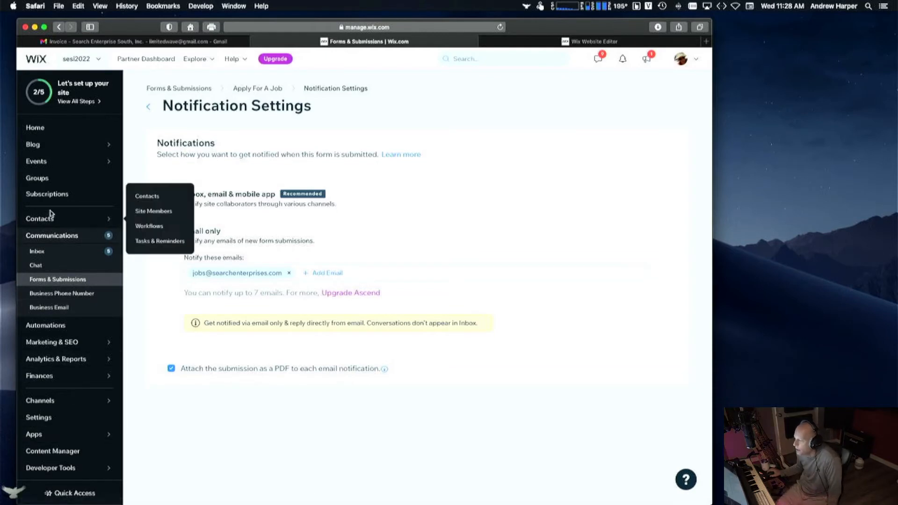
{"action": "left_click", "coordinate": [148, 110]}
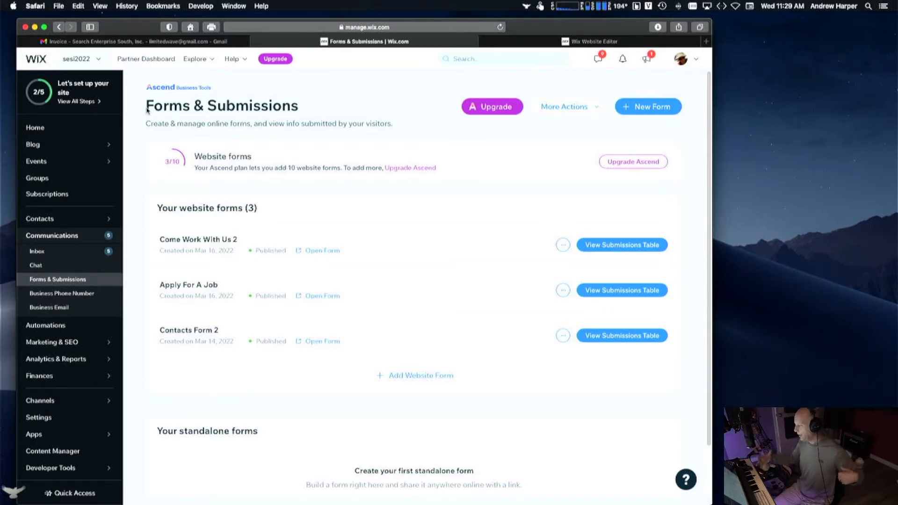
{"action": "left_click", "coordinate": [614, 293]}
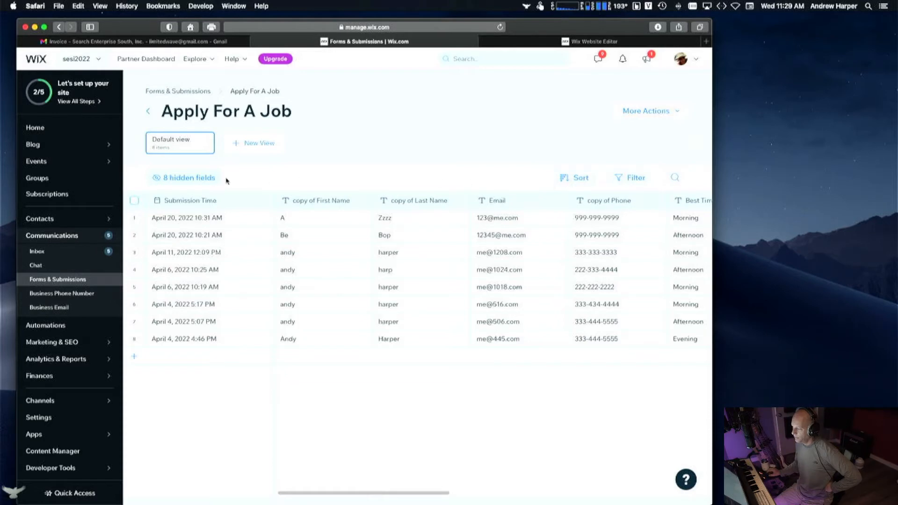
Step: Review which fields of the submissions table are shown or hidden, and show the import and CSV export options
{"action": "left_click", "coordinate": [185, 181]}
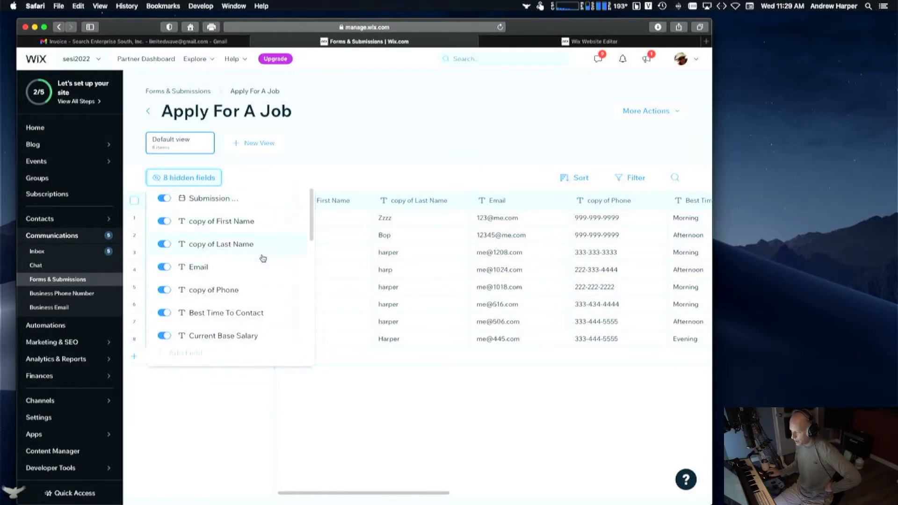
{"action": "mouse_move", "coordinate": [312, 229]}
{"action": "left_mouse_down"}
{"action": "mouse_move", "coordinate": [312, 327]}
{"action": "mouse_move", "coordinate": [311, 276]}
{"action": "mouse_move", "coordinate": [325, 231]}
{"action": "left_mouse_up"}
{"action": "left_click", "coordinate": [206, 178]}
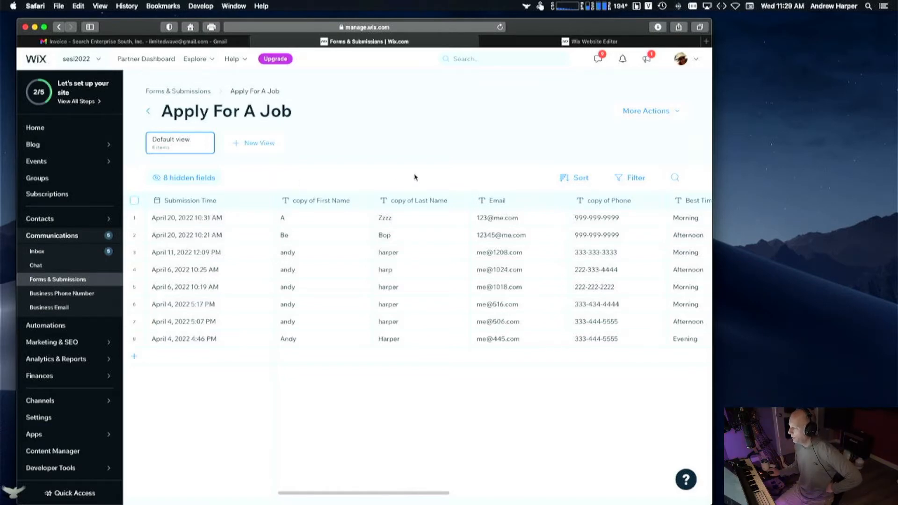
{"action": "left_click", "coordinate": [638, 114]}
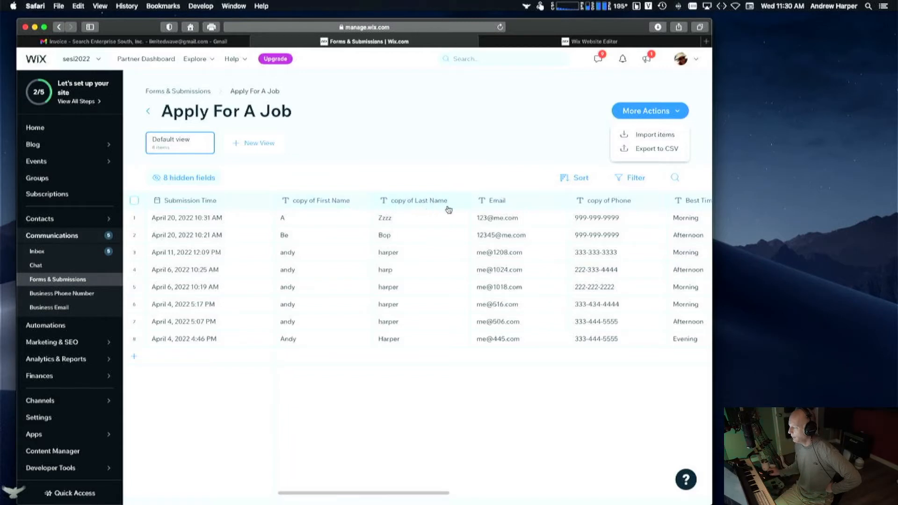
Step: Look across the submission columns and show the hide, sort and filter options of the copy of First Name column
{"action": "scroll", "coordinate": [444, 228], "scroll_direction": "right", "scroll_amount": 10}
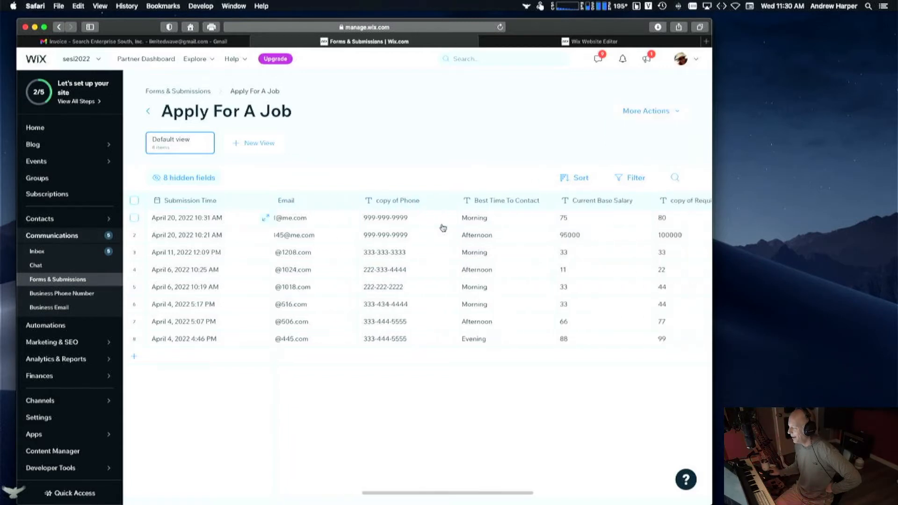
{"action": "scroll", "coordinate": [317, 209], "scroll_direction": "left", "scroll_amount": 10}
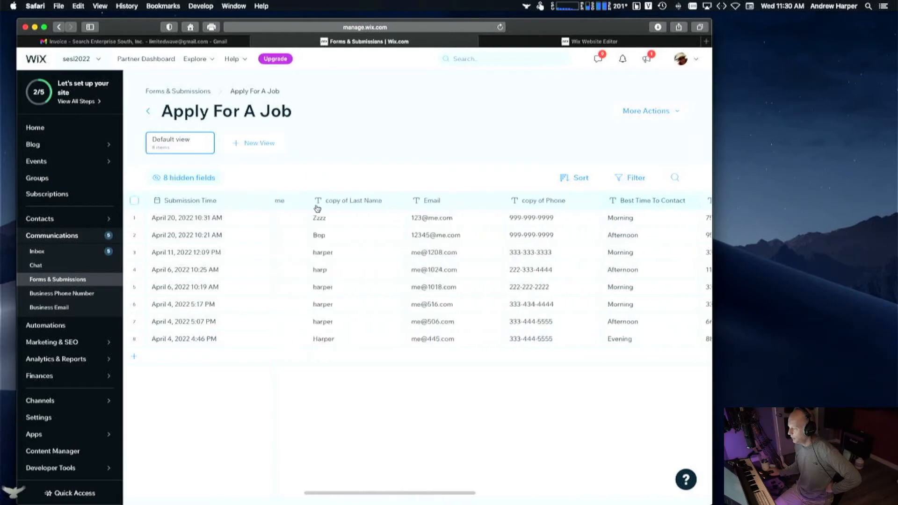
{"action": "left_click", "coordinate": [320, 202]}
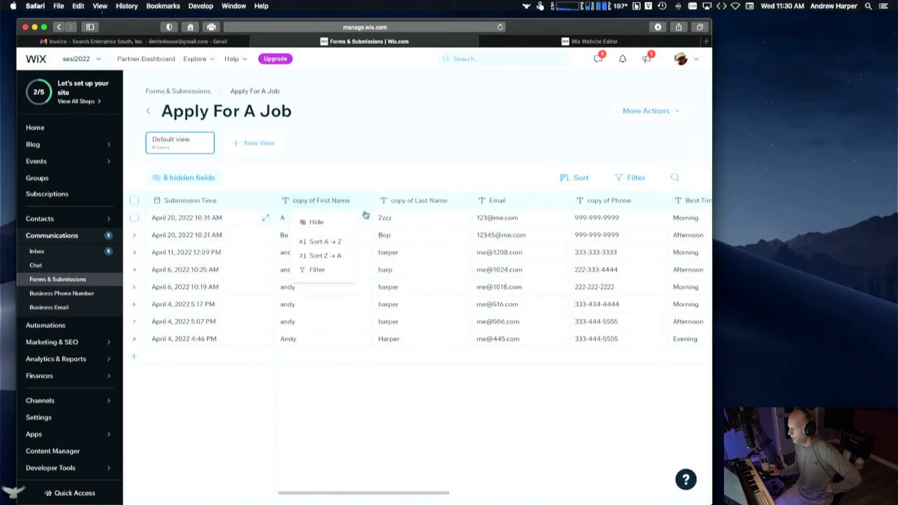
{"action": "right_click", "coordinate": [342, 202]}
{"action": "left_click", "coordinate": [320, 204]}
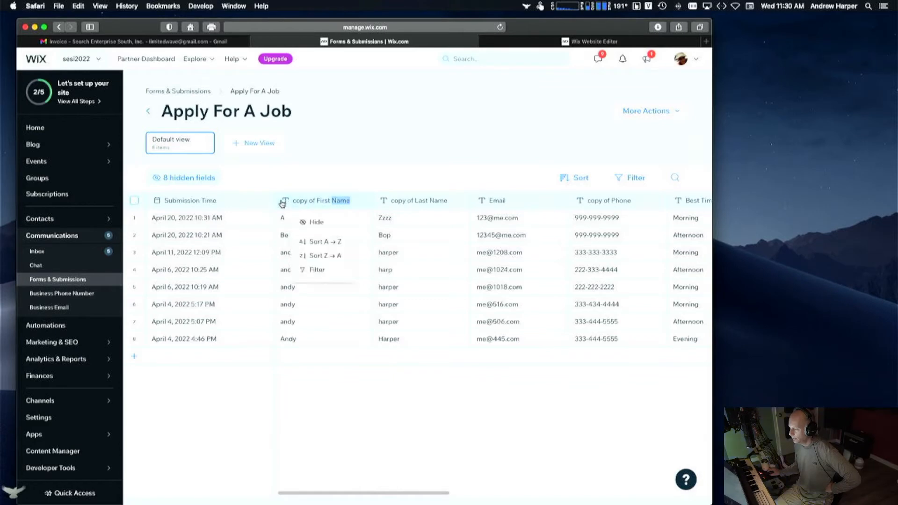
{"action": "left_click", "coordinate": [395, 201]}
{"action": "left_click", "coordinate": [203, 201]}
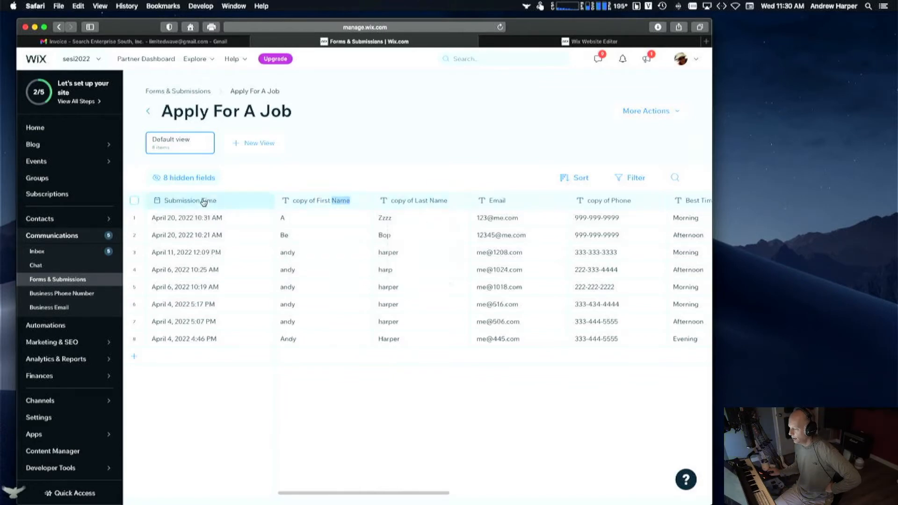
{"action": "left_click", "coordinate": [296, 165]}
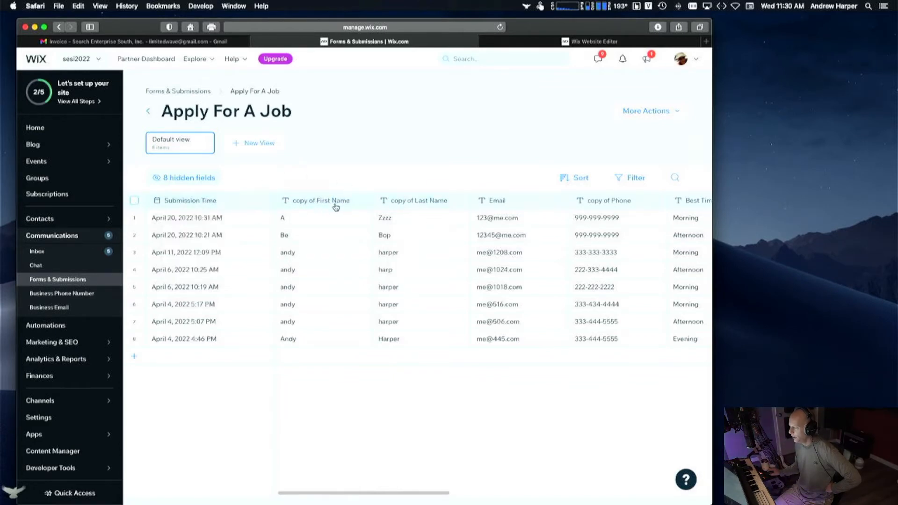
Step: Download the Upload File attachment of the April 20, 2022 10:31 AM submission, view it in Preview, and quit Preview
{"action": "scroll", "coordinate": [543, 213], "scroll_direction": "right", "scroll_amount": 10}
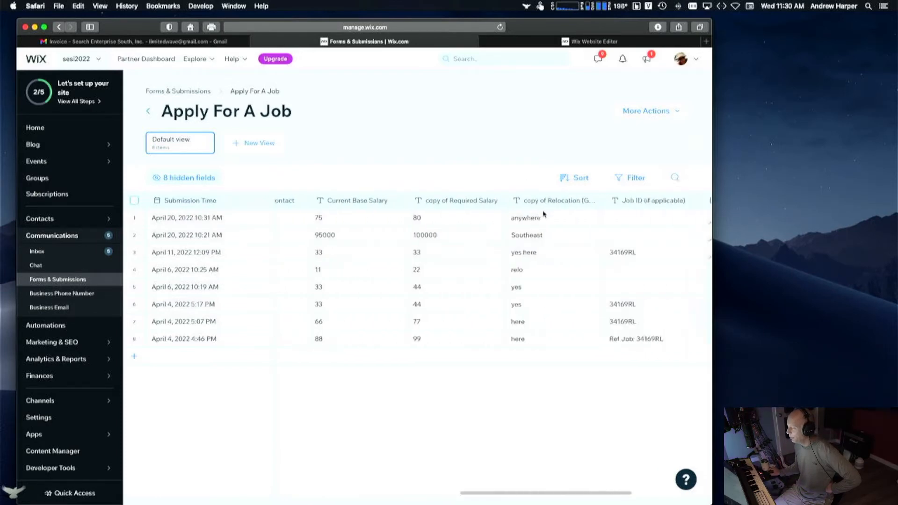
{"action": "scroll", "coordinate": [544, 214], "scroll_direction": "right", "scroll_amount": 5}
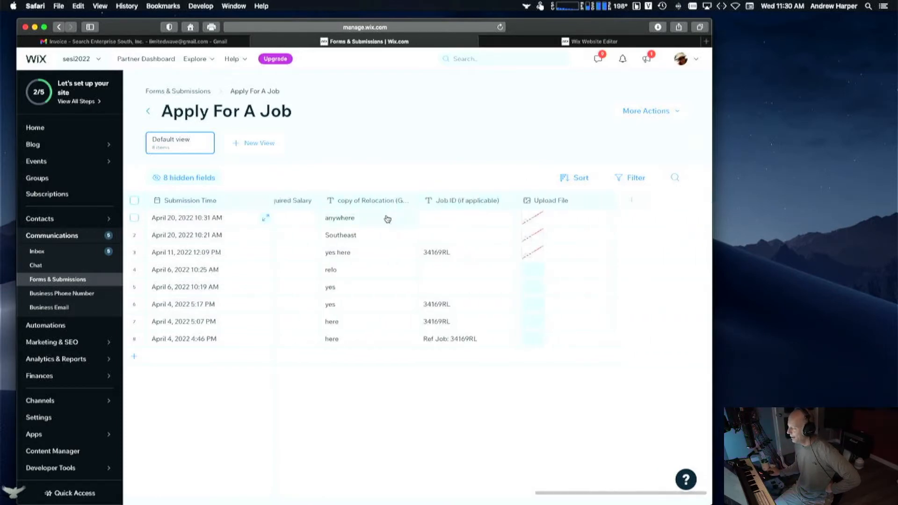
{"action": "left_click", "coordinate": [540, 221]}
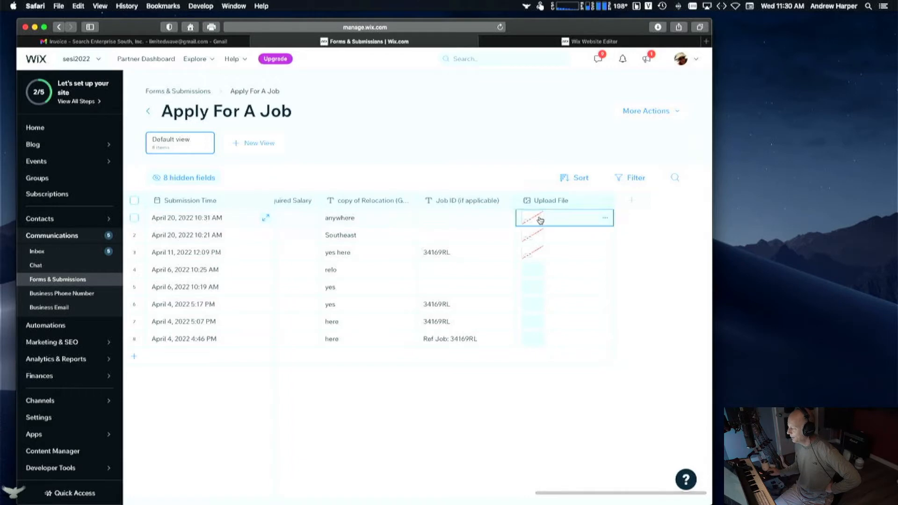
{"action": "left_click", "coordinate": [604, 218]}
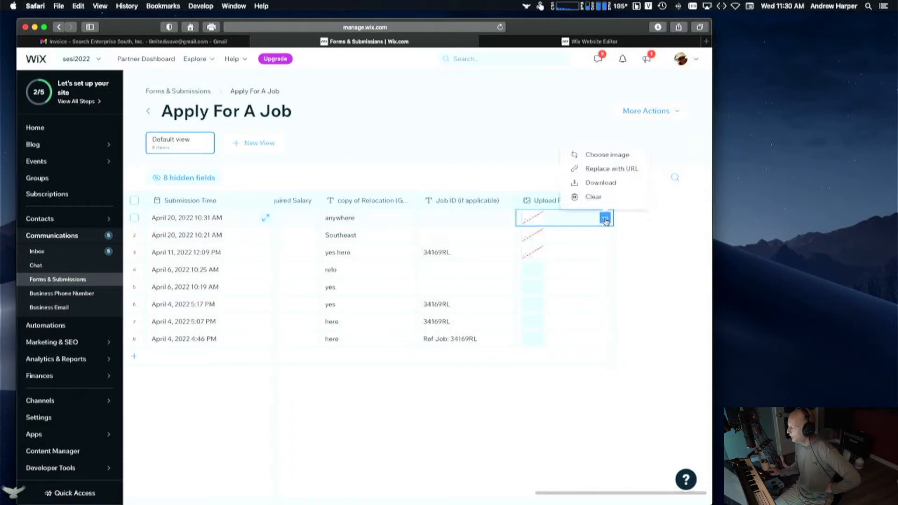
{"action": "left_click", "coordinate": [616, 183]}
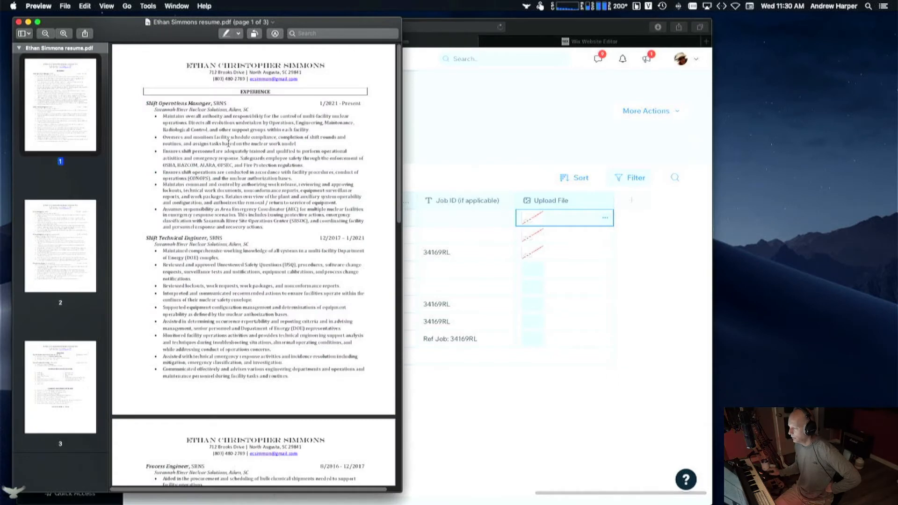
{"action": "left_click", "coordinate": [39, 6]}
{"action": "left_click", "coordinate": [65, 93]}
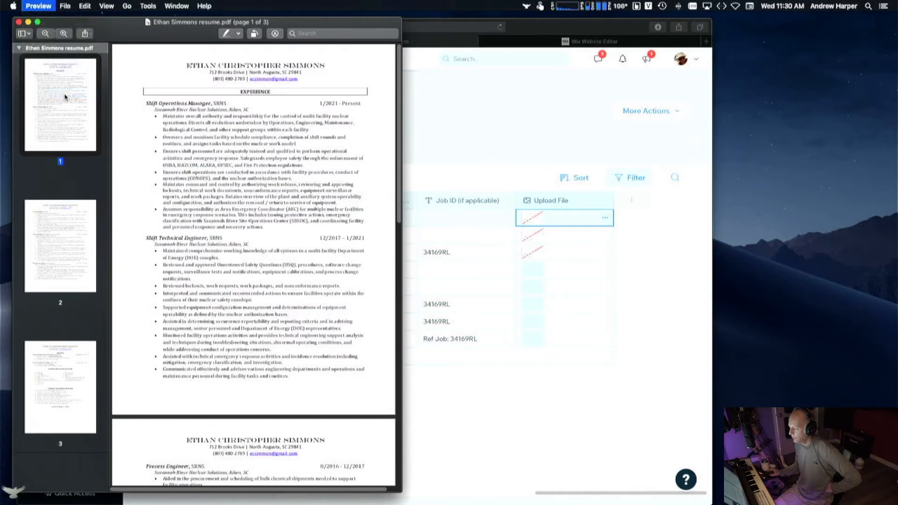
Step: Return to the Forms & Submissions list in the browser and reopen the Apply For A Job submissions table
{"action": "left_click", "coordinate": [534, 42]}
{"action": "left_click", "coordinate": [414, 43]}
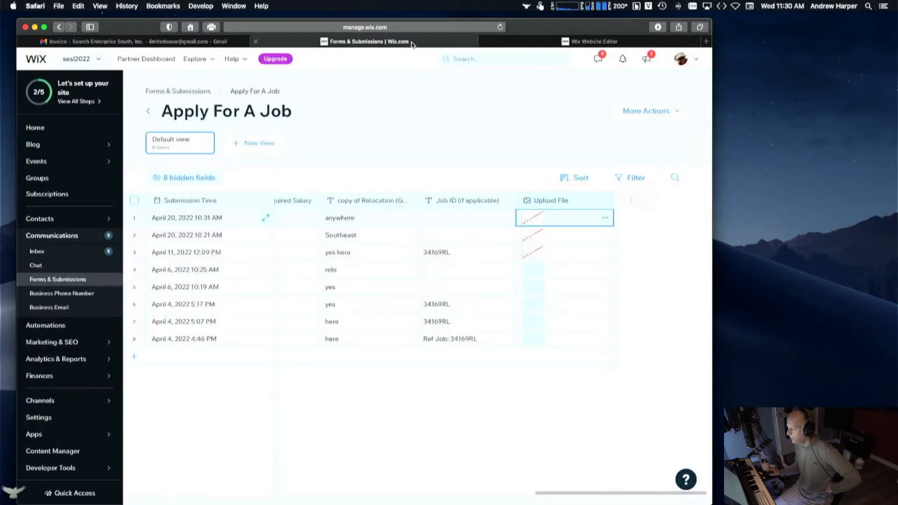
{"action": "left_click", "coordinate": [145, 114]}
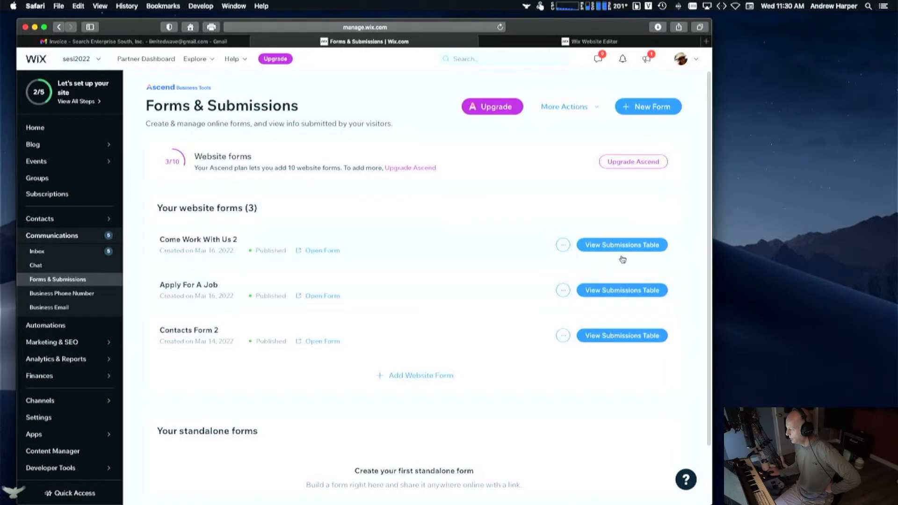
{"action": "left_click", "coordinate": [624, 292]}
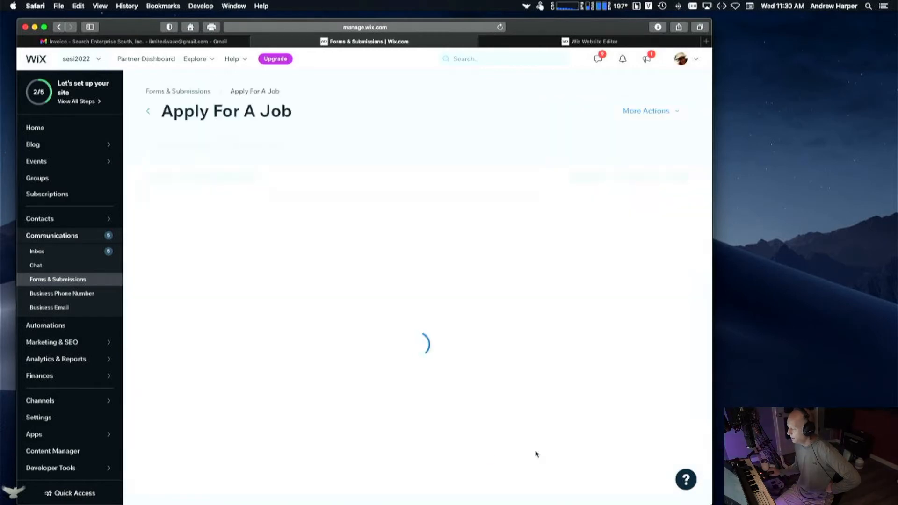
Step: Look across the Apply For A Job submission columns, including Upload File, and show the option to export the table to CSV
{"action": "scroll", "coordinate": [527, 294], "scroll_direction": "right", "scroll_amount": 10}
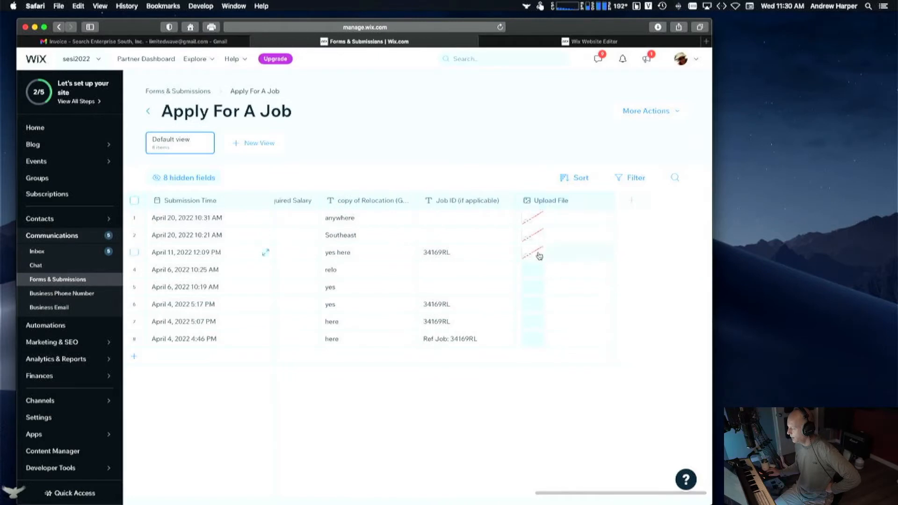
{"action": "scroll", "coordinate": [387, 306], "scroll_direction": "left", "scroll_amount": 10}
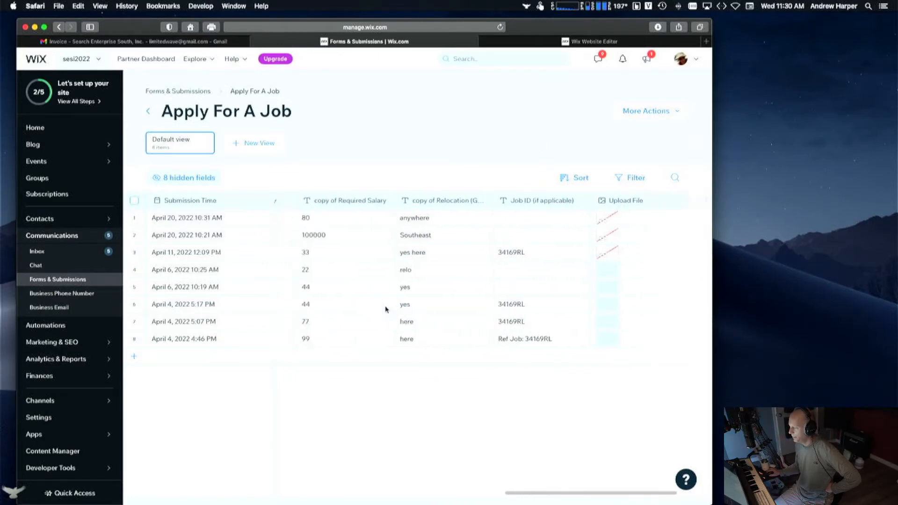
{"action": "left_click", "coordinate": [659, 115]}
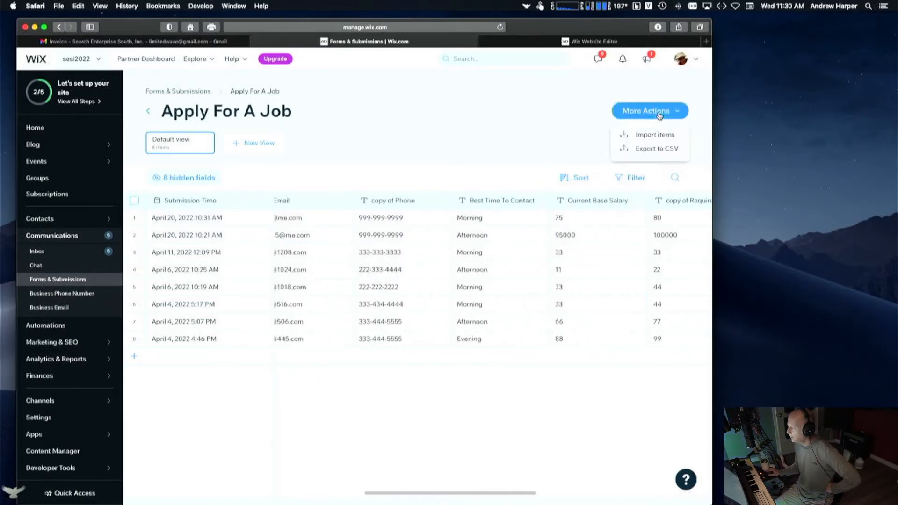
{"action": "left_click", "coordinate": [654, 150]}
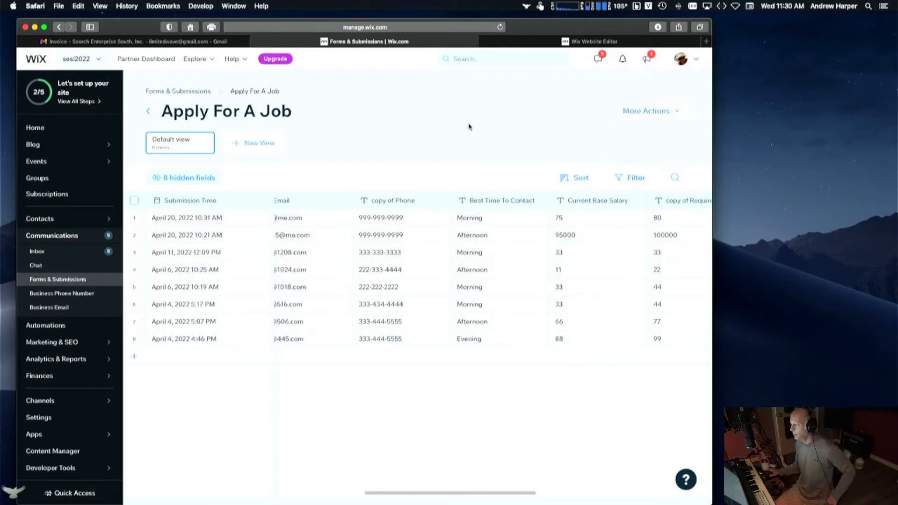
{"action": "scroll", "coordinate": [502, 208], "scroll_direction": "left", "scroll_amount": 3}
{"action": "scroll", "coordinate": [502, 212], "scroll_direction": "left", "scroll_amount": 3}
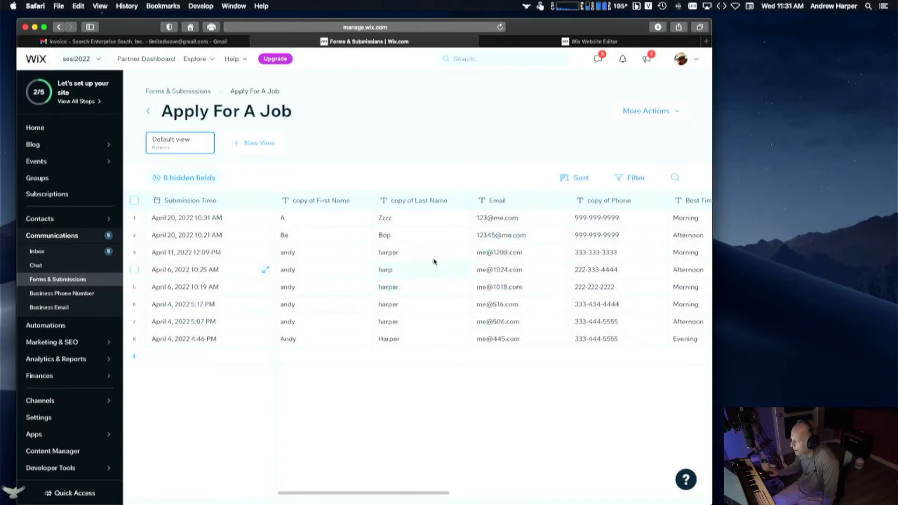
Step: Leave the submissions table for the Content Manager, view the Apply For A Job collection, and return to the collections overview
{"action": "left_click", "coordinate": [148, 114]}
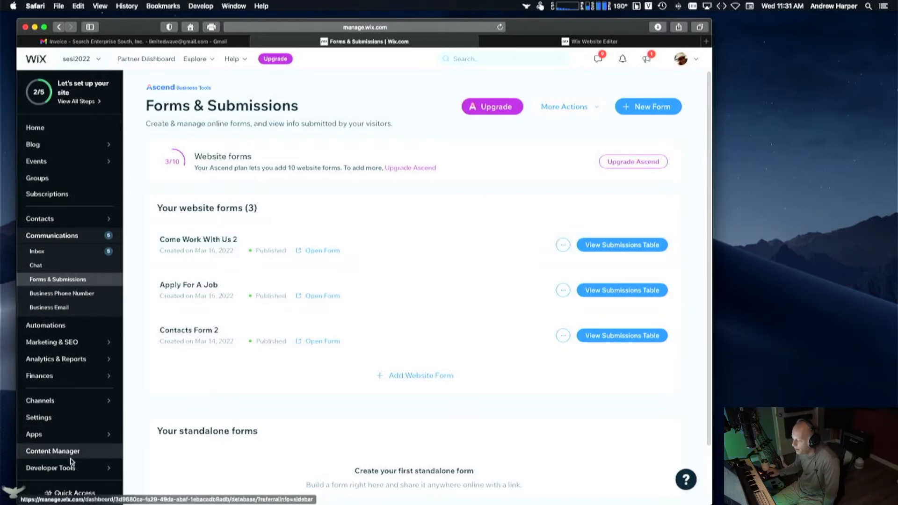
{"action": "left_click", "coordinate": [45, 452]}
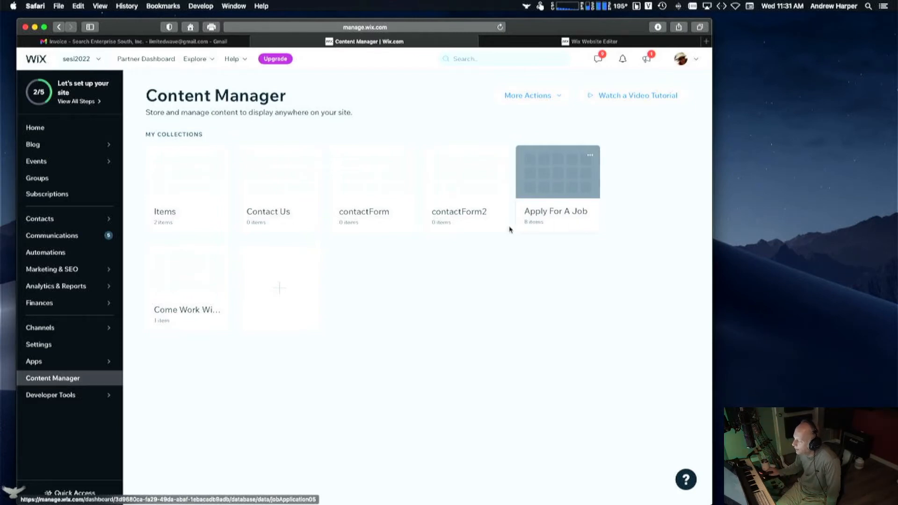
{"action": "left_click", "coordinate": [574, 168]}
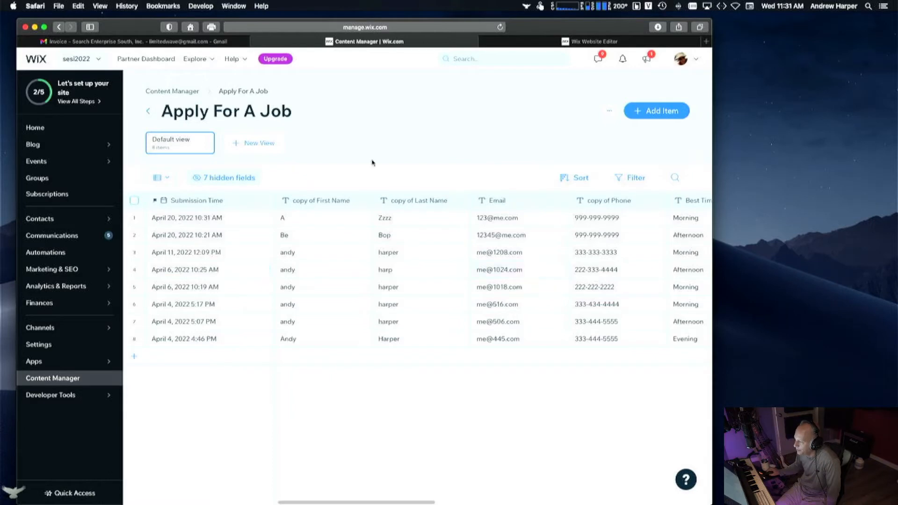
{"action": "left_click", "coordinate": [150, 113]}
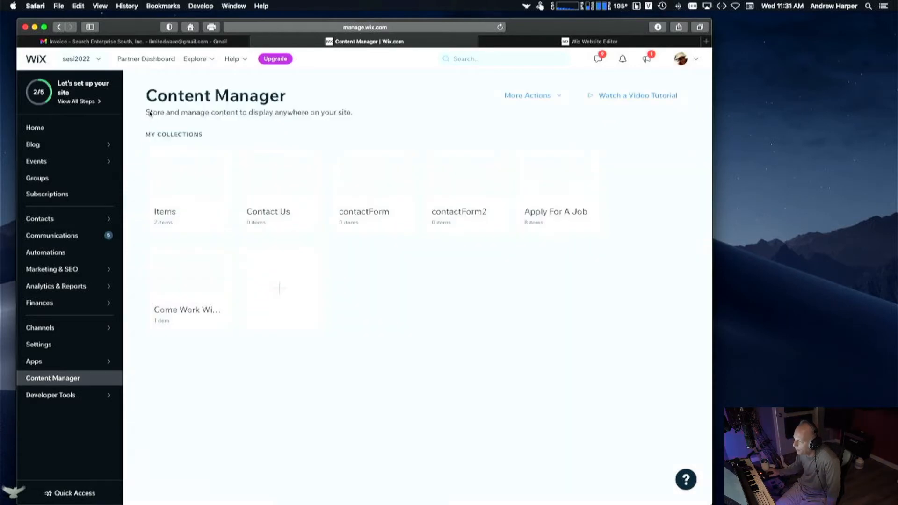
Step: View the contactForm collection in the Content Manager and return to the collections overview
{"action": "left_click", "coordinate": [588, 155]}
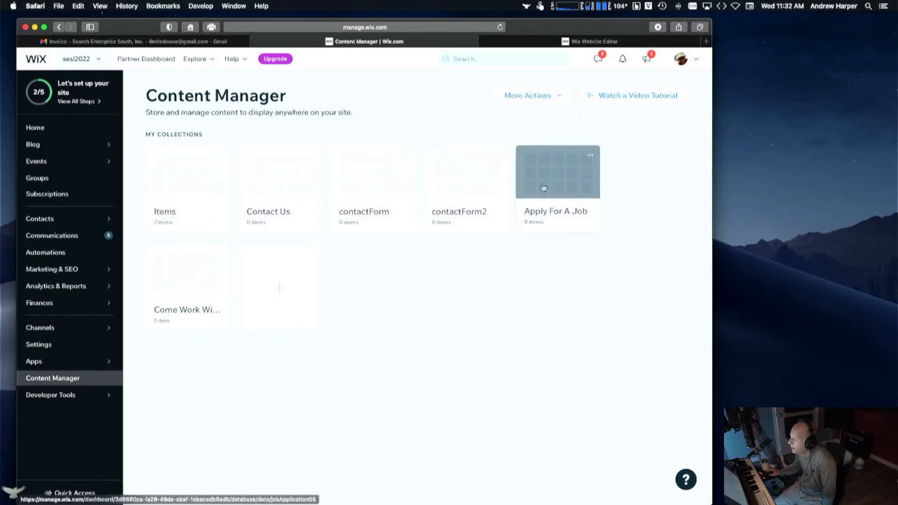
{"action": "left_click", "coordinate": [388, 182]}
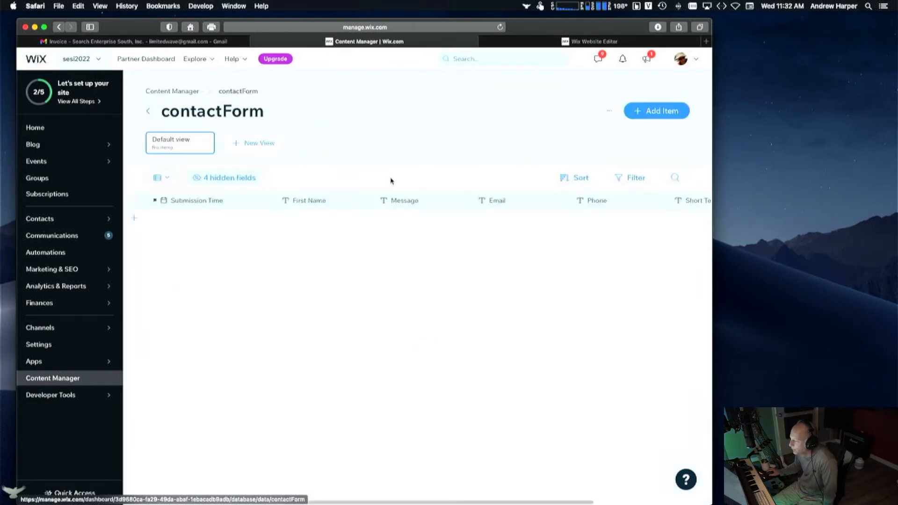
{"action": "left_click", "coordinate": [149, 112]}
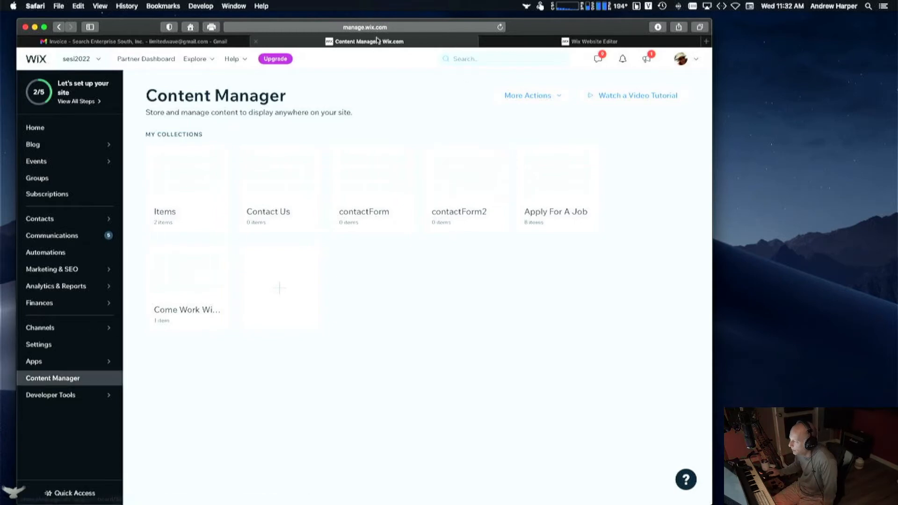
Step: Switch to the site editor, dismiss the Media panel, and review the Candidates page down to its application form with the file upload field
{"action": "left_click", "coordinate": [543, 44]}
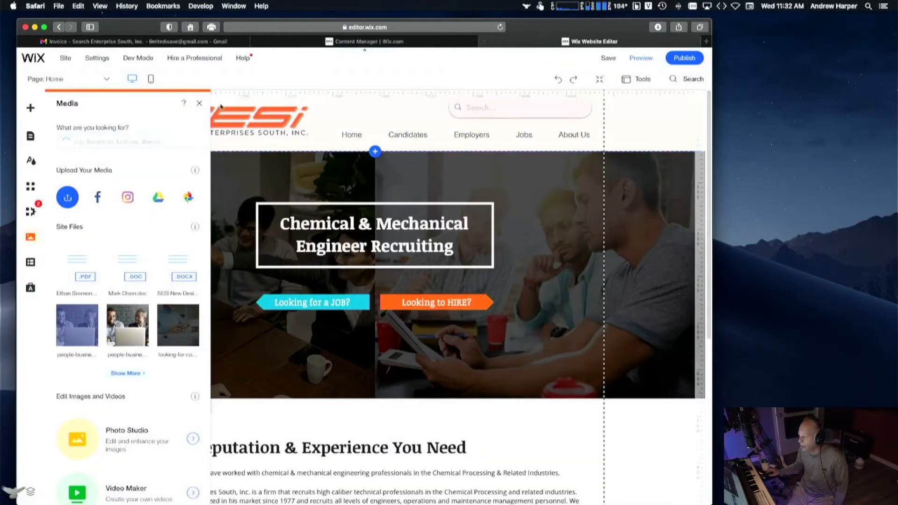
{"action": "left_click", "coordinate": [199, 102]}
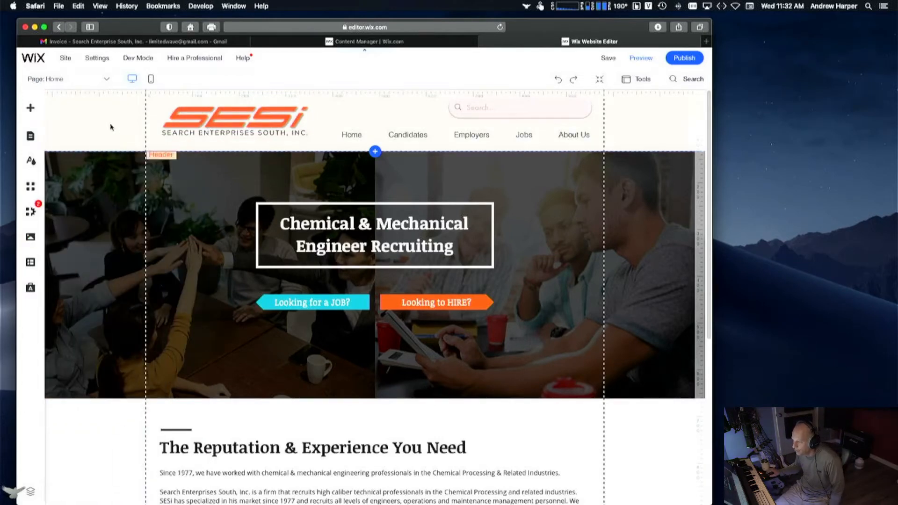
{"action": "left_click", "coordinate": [64, 80]}
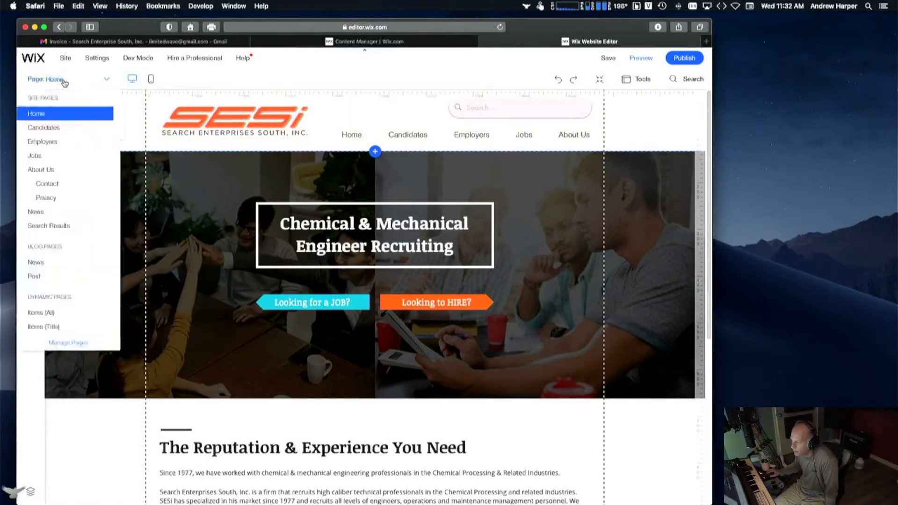
{"action": "left_click", "coordinate": [74, 129]}
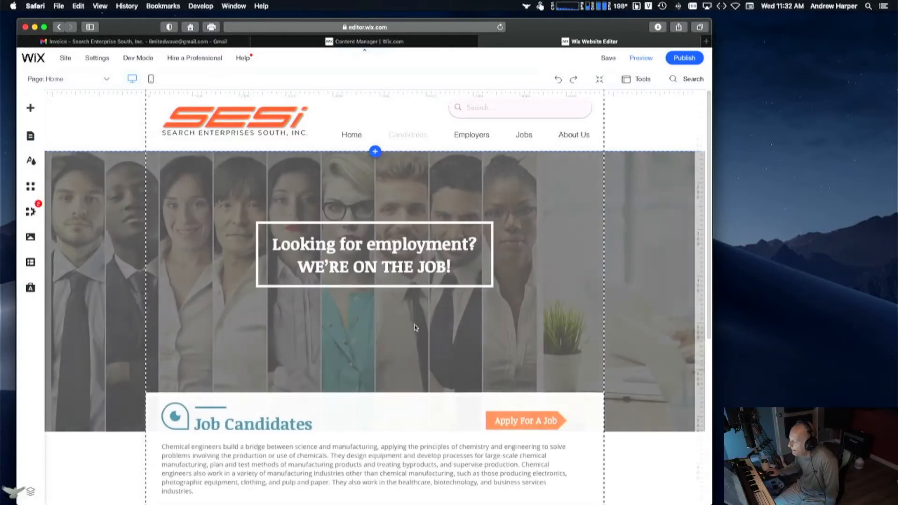
{"action": "scroll", "coordinate": [452, 327], "scroll_direction": "down", "scroll_amount": 3}
{"action": "scroll", "coordinate": [452, 327], "scroll_direction": "down", "scroll_amount": 15}
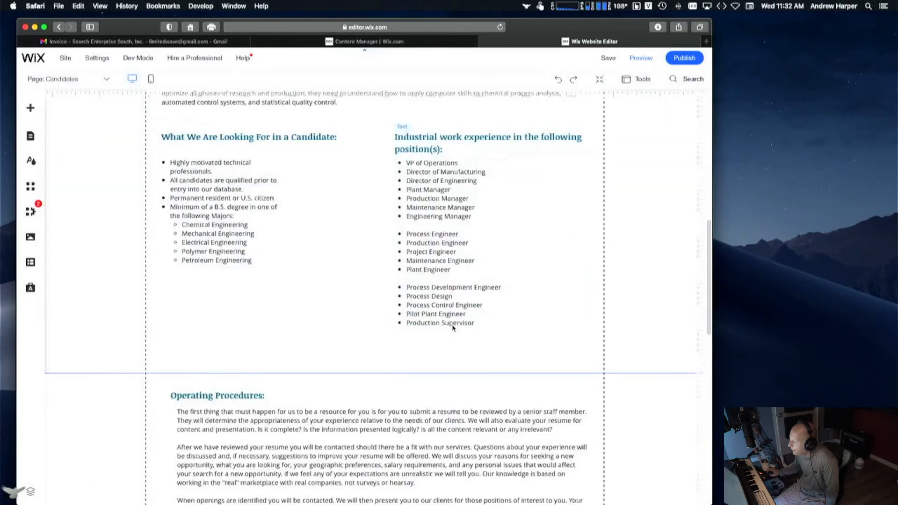
{"action": "scroll", "coordinate": [453, 328], "scroll_direction": "down", "scroll_amount": 5}
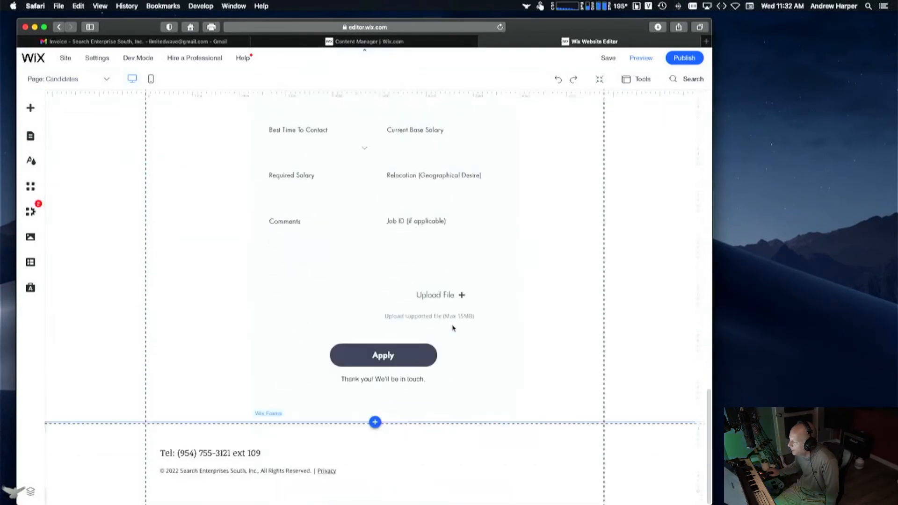
{"action": "scroll", "coordinate": [453, 328], "scroll_direction": "up", "scroll_amount": 12}
{"action": "scroll", "coordinate": [453, 327], "scroll_direction": "up", "scroll_amount": 5}
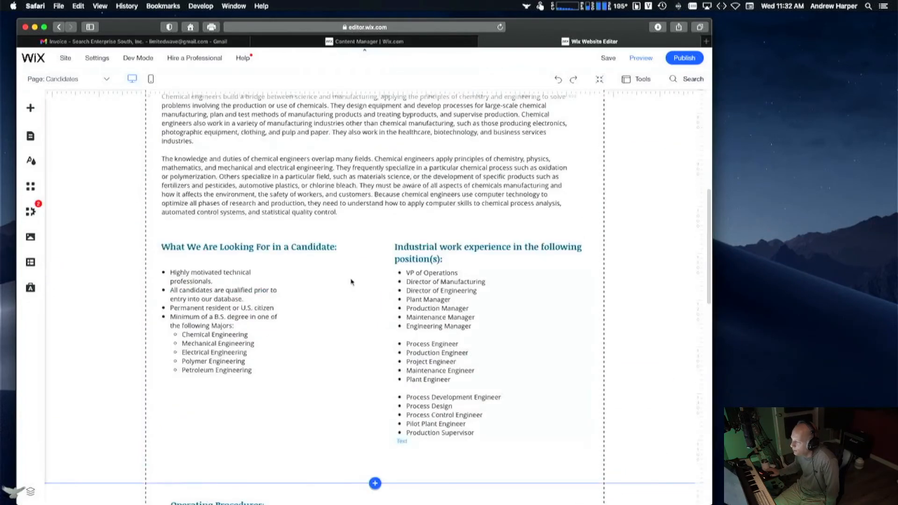
Step: Show the site's dynamic pages in the editor and view the Items (Title) page
{"action": "left_click", "coordinate": [88, 80]}
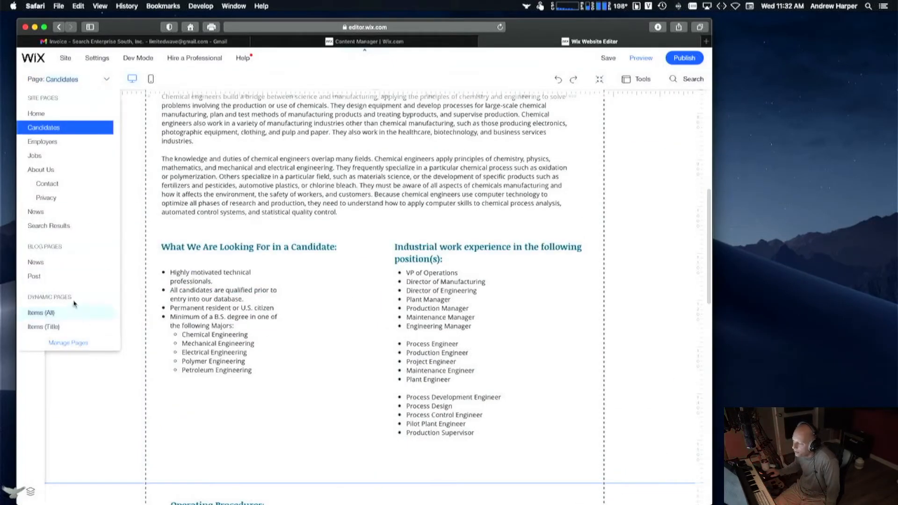
{"action": "left_click", "coordinate": [76, 329]}
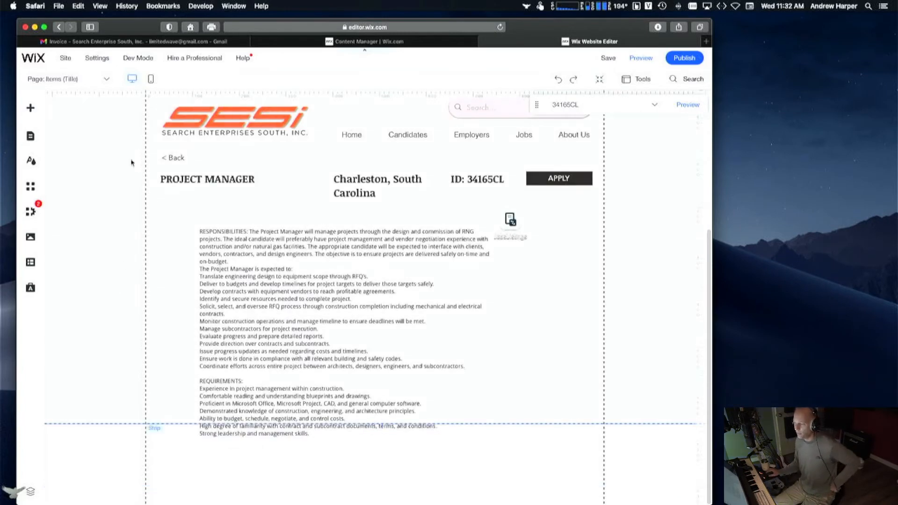
{"action": "left_click", "coordinate": [92, 82]}
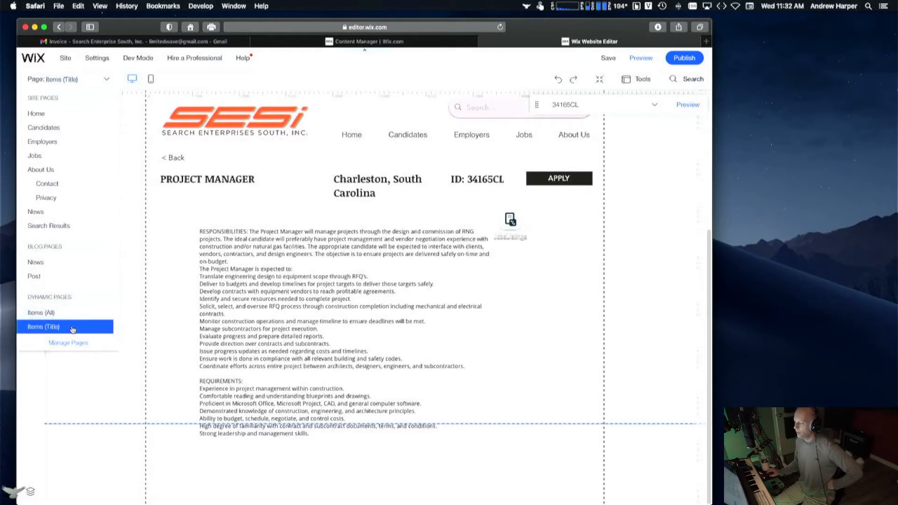
{"action": "left_click", "coordinate": [72, 328]}
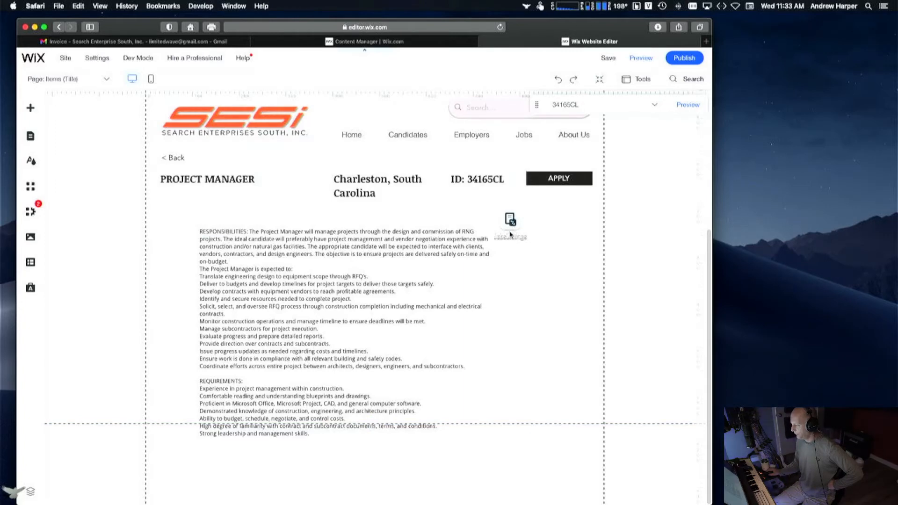
Step: Move the dataset icon slightly on the Items (Title) page, and close the editor tab without saving
{"action": "left_click_drag", "start_coordinate": [512, 236], "coordinate": [531, 248]}
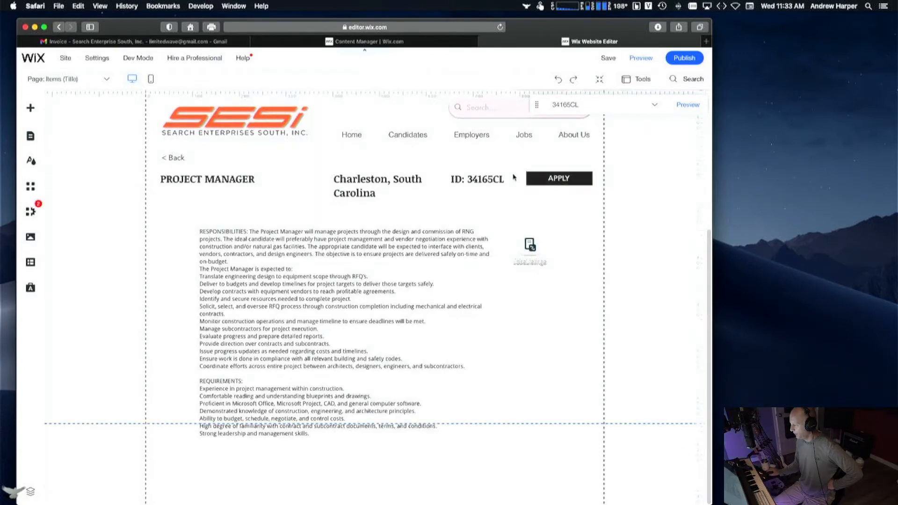
{"action": "left_click", "coordinate": [484, 43]}
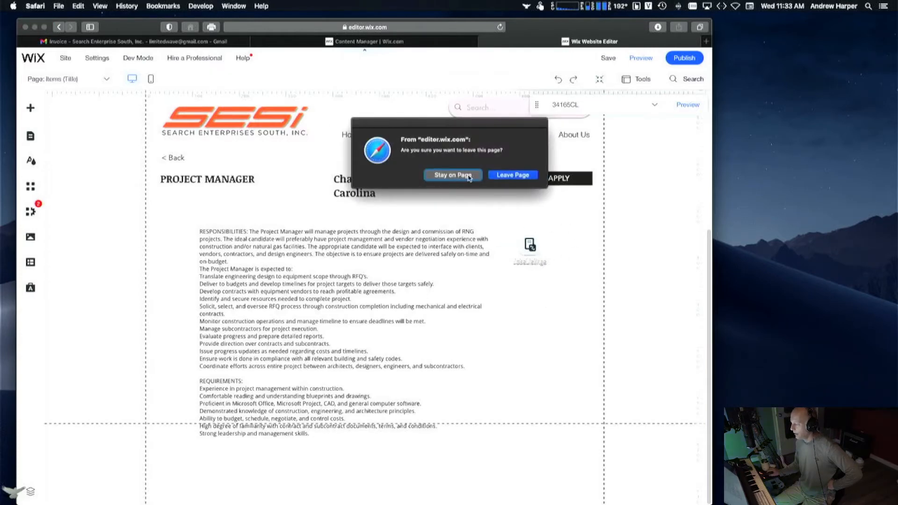
{"action": "left_click", "coordinate": [512, 175]}
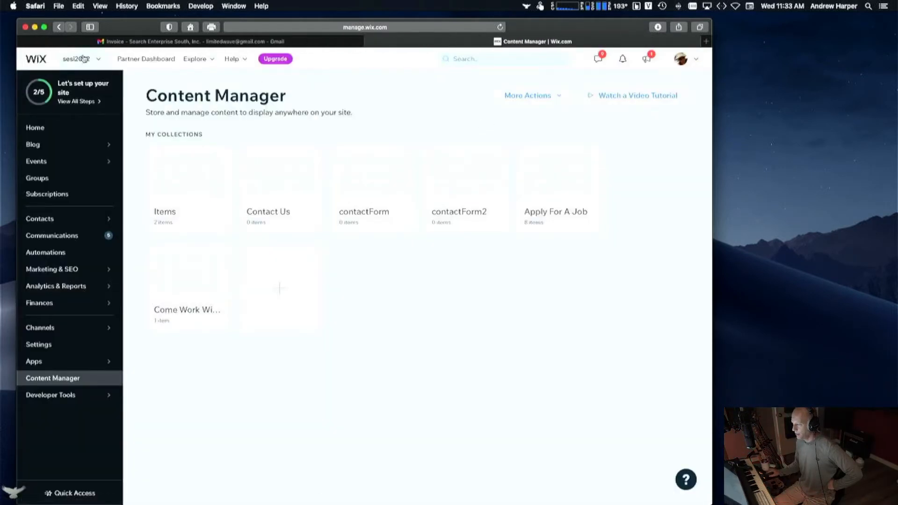
Step: Skip the Partner Program sign-up, reach the sesi2022 dashboard through My Sites, and open the site in the editor
{"action": "left_click", "coordinate": [138, 60]}
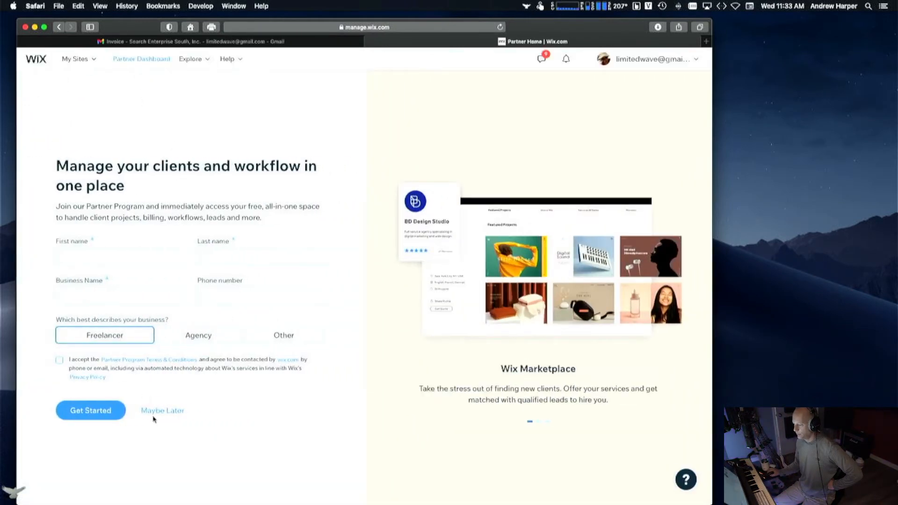
{"action": "left_click", "coordinate": [158, 415]}
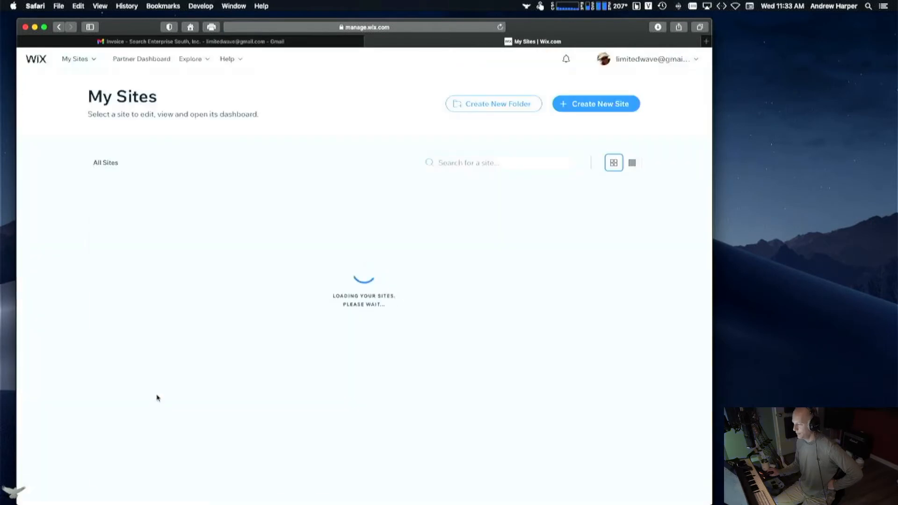
{"action": "left_click", "coordinate": [174, 243]}
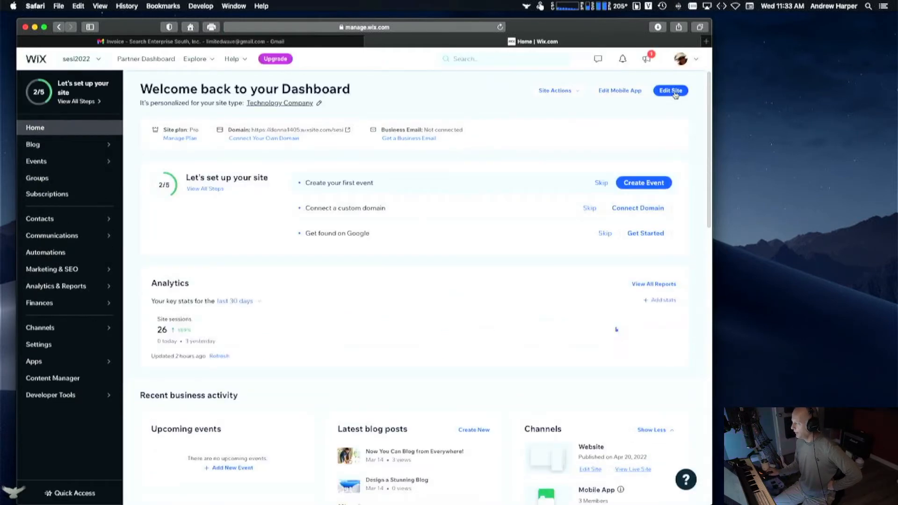
{"action": "left_click", "coordinate": [673, 94]}
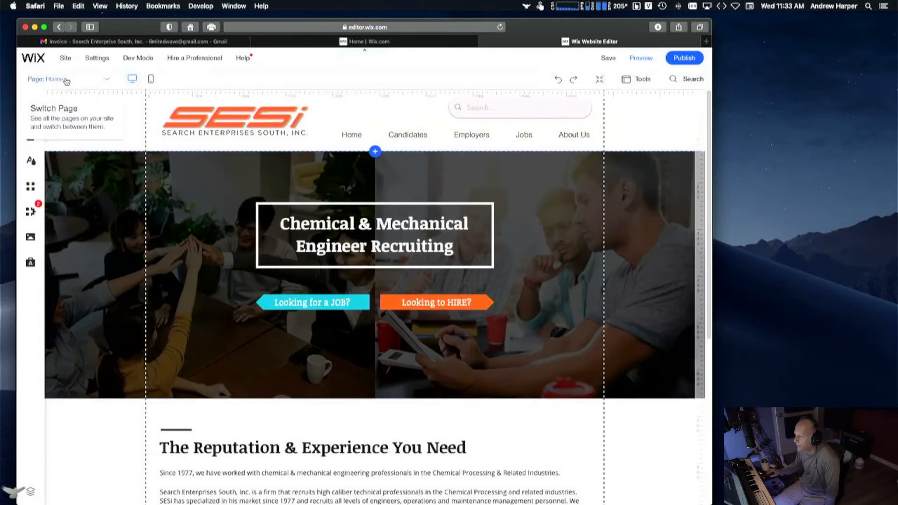
Step: Open the Items (Title) dynamic page and reposition its dataset icon beside the job description, below the APPLY button
{"action": "left_click", "coordinate": [66, 81]}
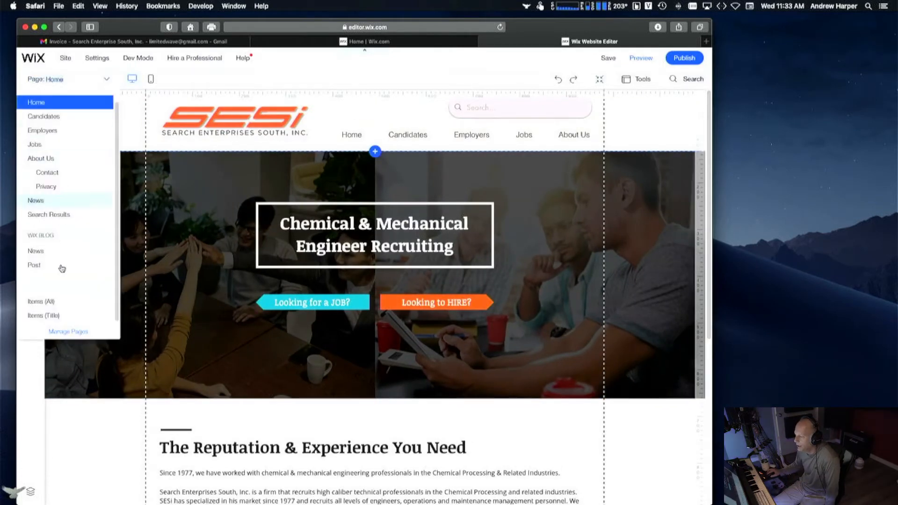
{"action": "left_click", "coordinate": [70, 316]}
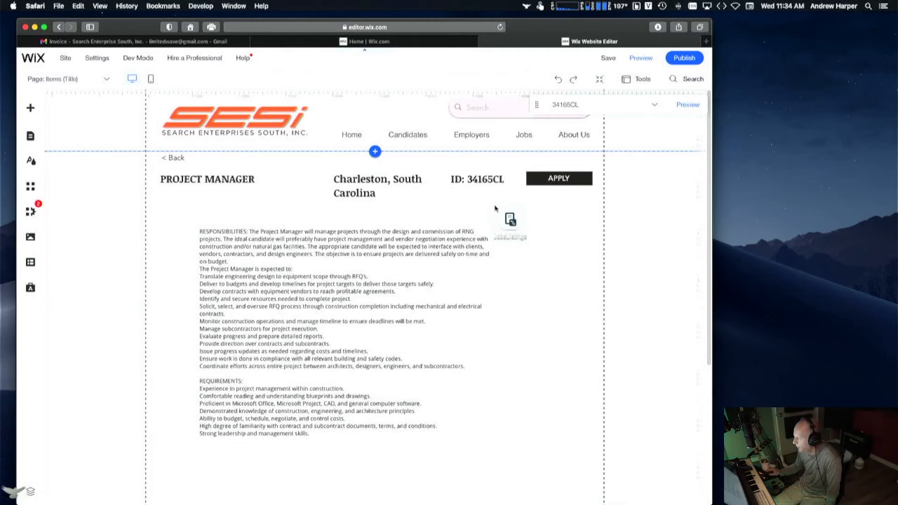
{"action": "left_click", "coordinate": [507, 237]}
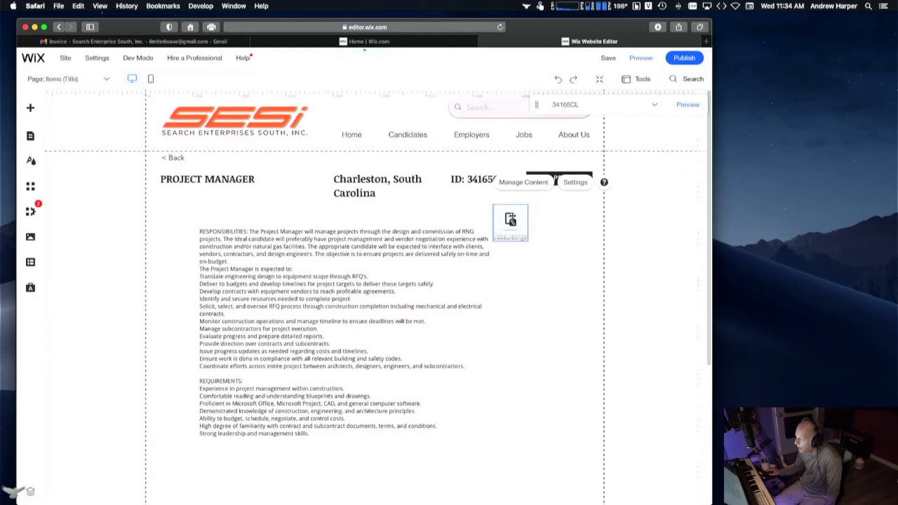
{"action": "left_click_drag", "start_coordinate": [507, 230], "coordinate": [289, 199]}
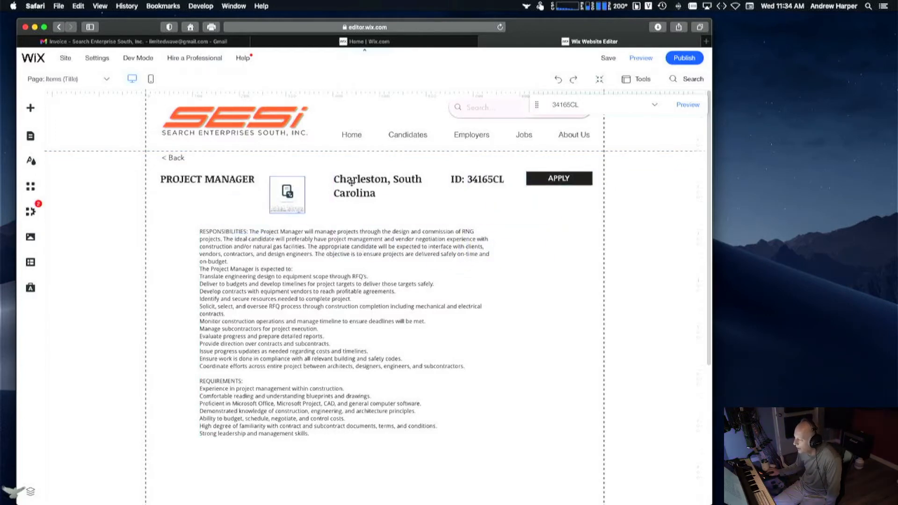
{"action": "left_click_drag", "start_coordinate": [351, 183], "coordinate": [559, 232]}
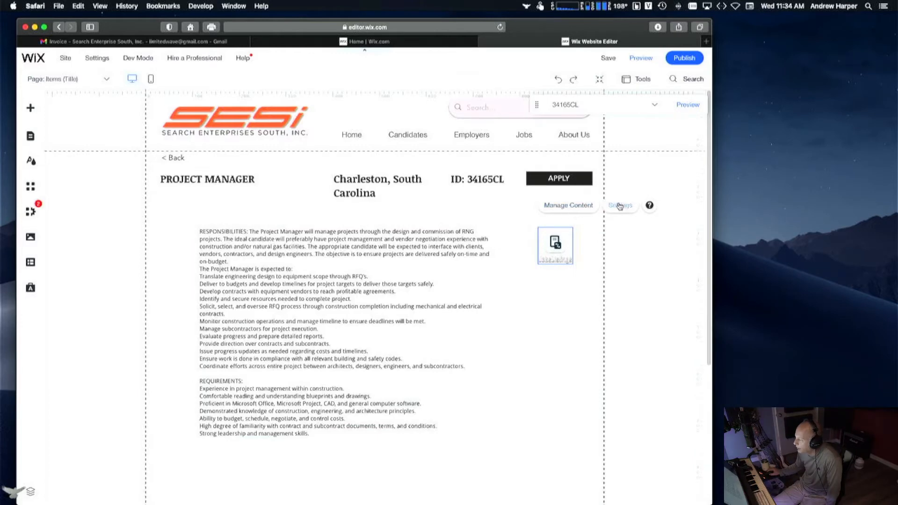
Step: Examine the page dataset's linked Items collection, the Content Manager collection list and the dataset settings, closing each without changes
{"action": "left_click", "coordinate": [571, 207]}
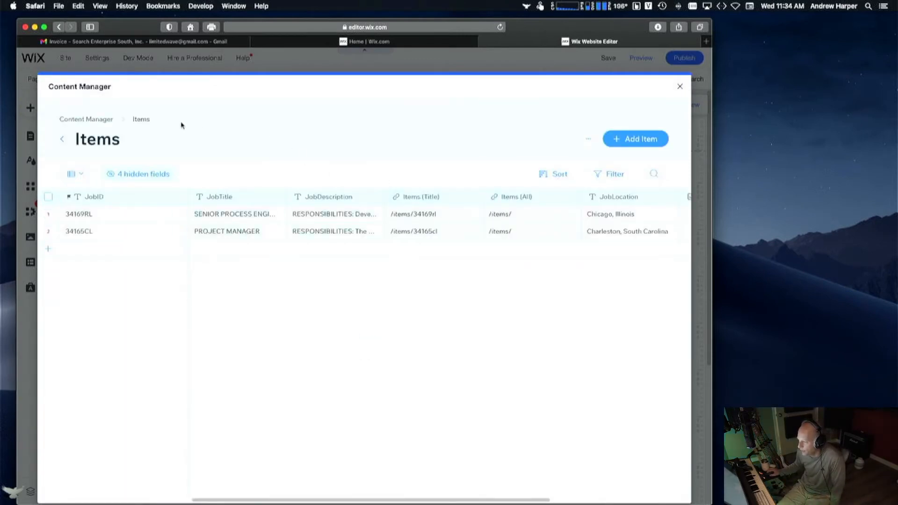
{"action": "left_click", "coordinate": [62, 140]}
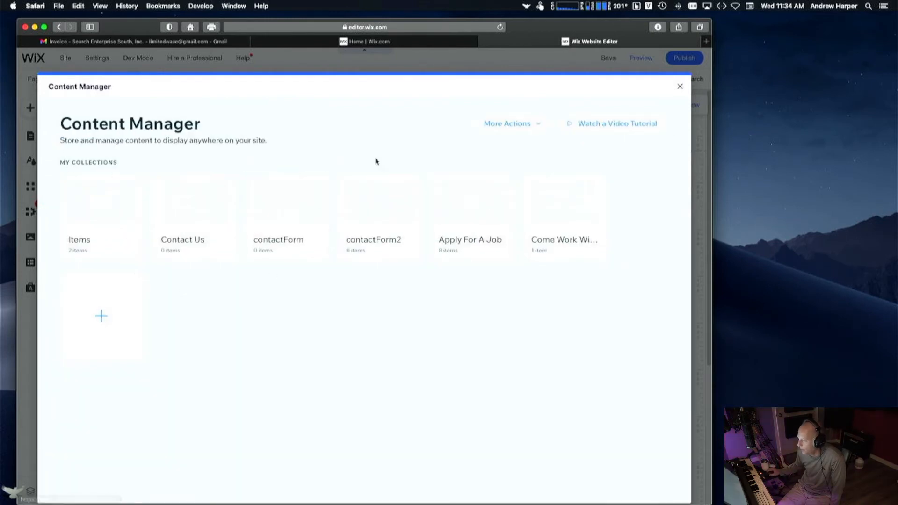
{"action": "left_click", "coordinate": [681, 87]}
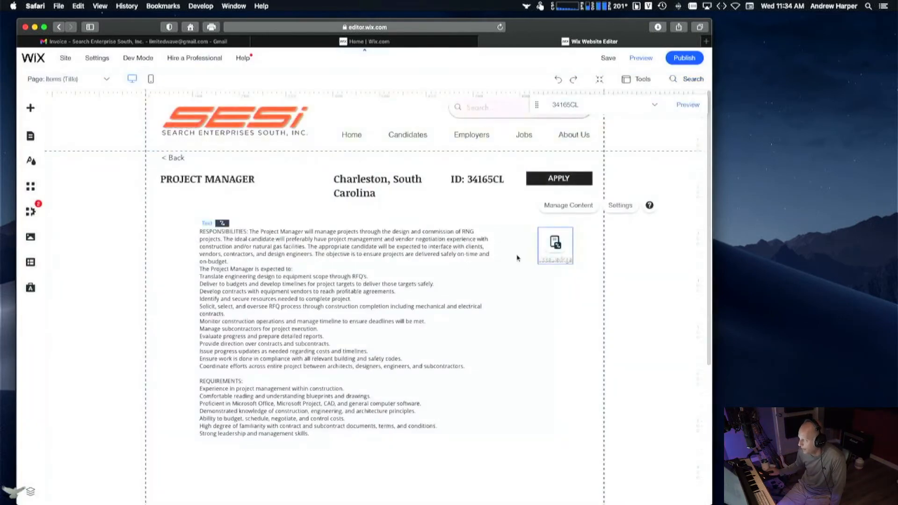
{"action": "left_click", "coordinate": [627, 207]}
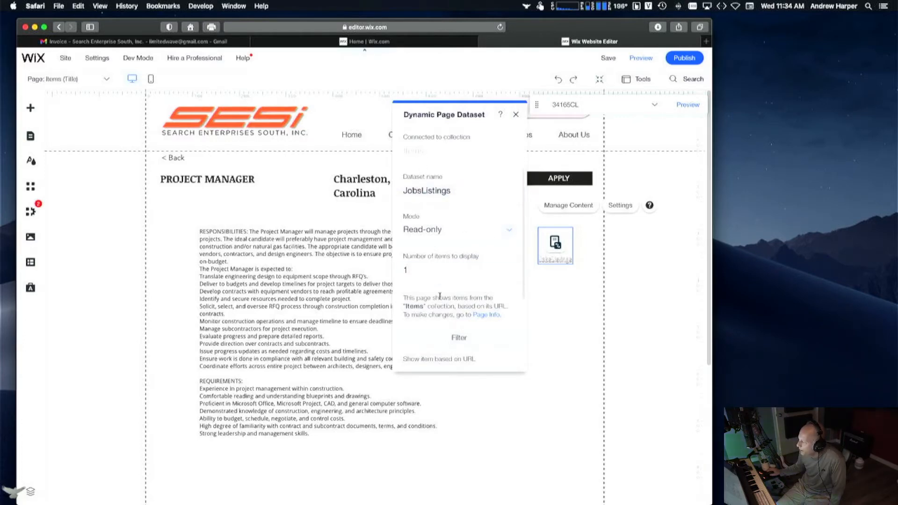
{"action": "left_click", "coordinate": [516, 115]}
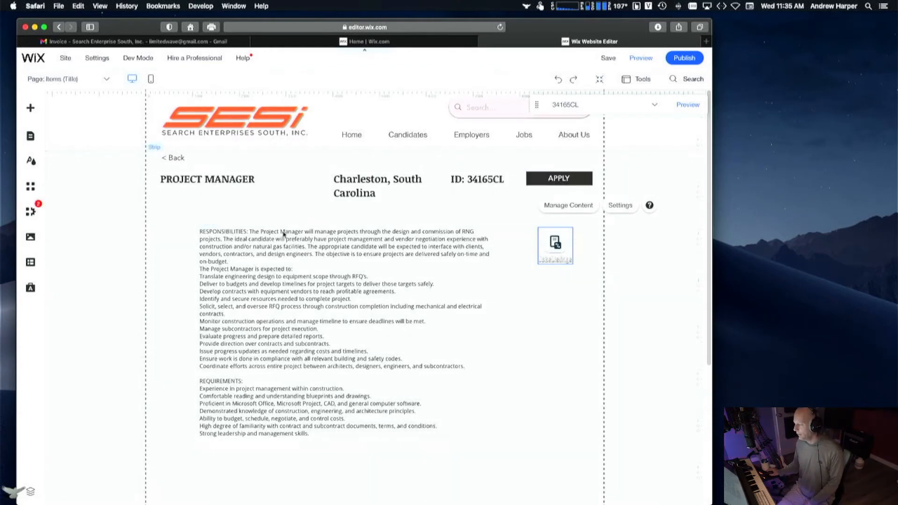
Step: Open the Candidates page in the editor and show its Apply for a Job form, including the file upload field
{"action": "left_click", "coordinate": [72, 80]}
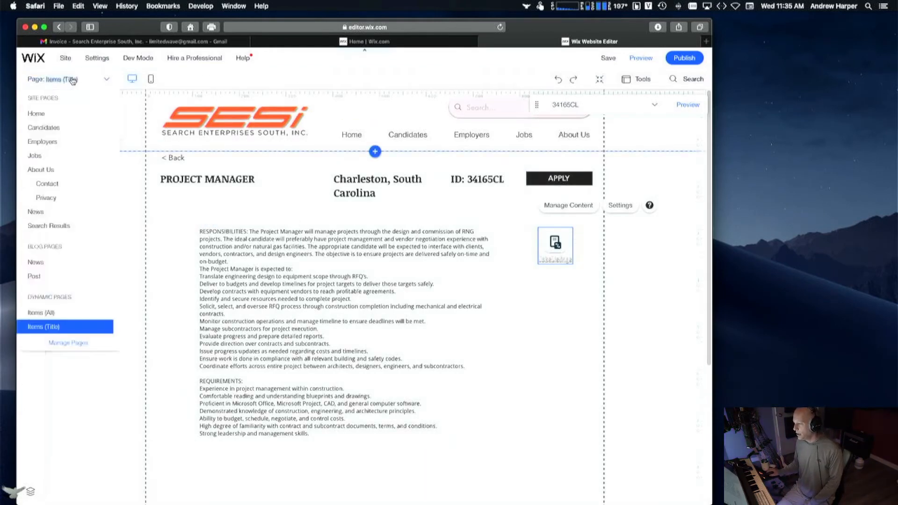
{"action": "left_click", "coordinate": [54, 132]}
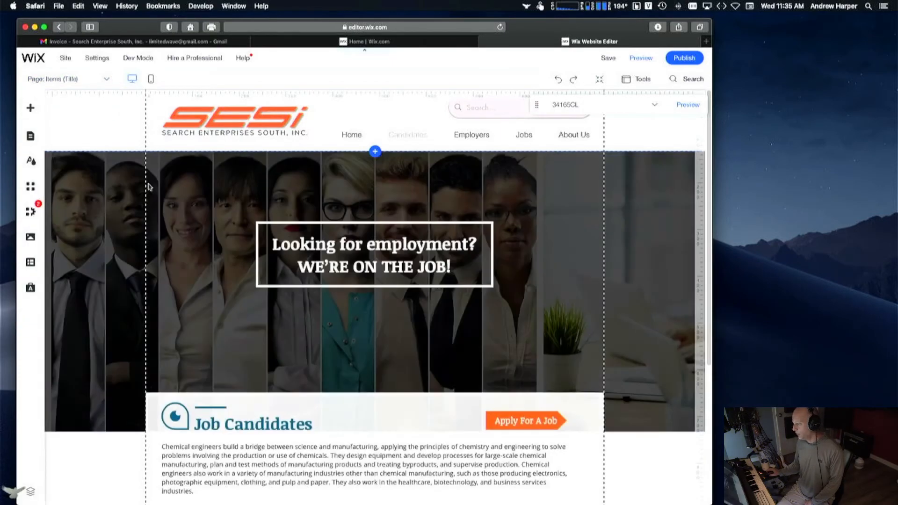
{"action": "scroll", "coordinate": [428, 388], "scroll_direction": "down", "scroll_amount": 20}
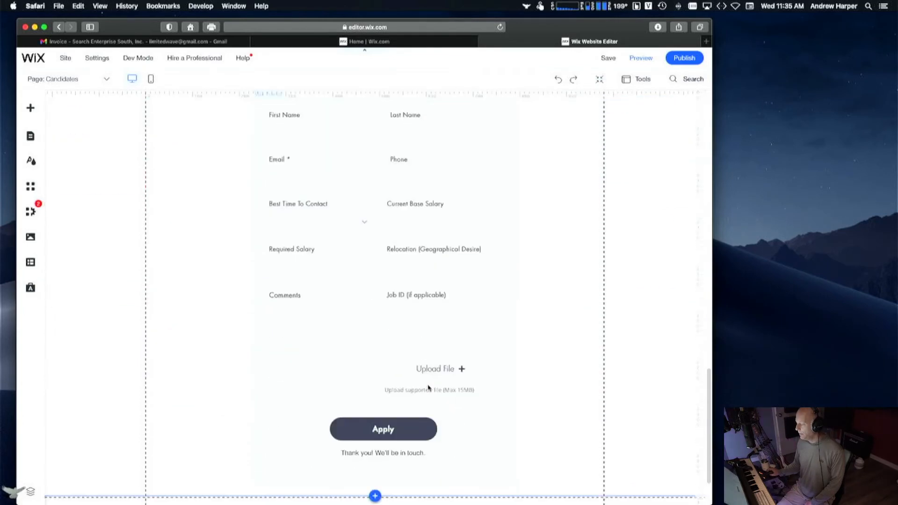
{"action": "scroll", "coordinate": [429, 388], "scroll_direction": "up", "scroll_amount": 2}
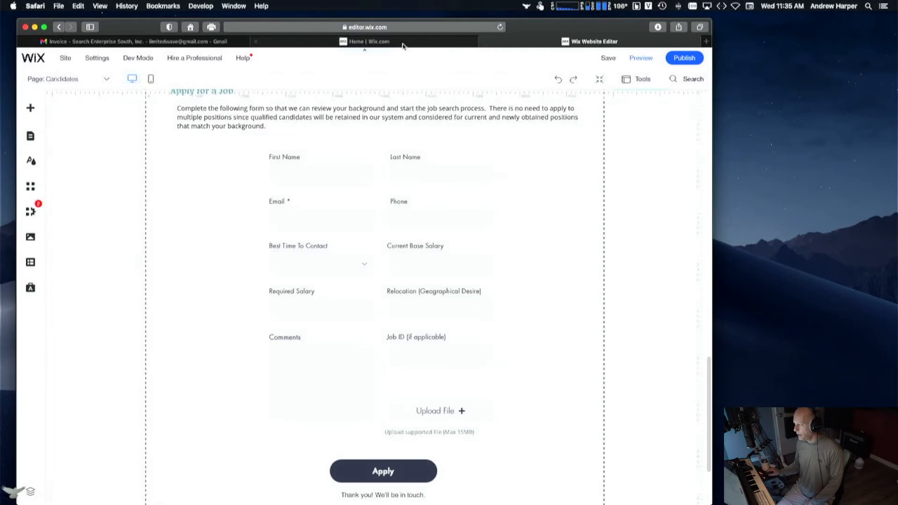
Step: Switch to the site dashboard and view the Apply For A Job collection in Content Manager
{"action": "left_click", "coordinate": [364, 42]}
{"action": "left_click", "coordinate": [42, 378]}
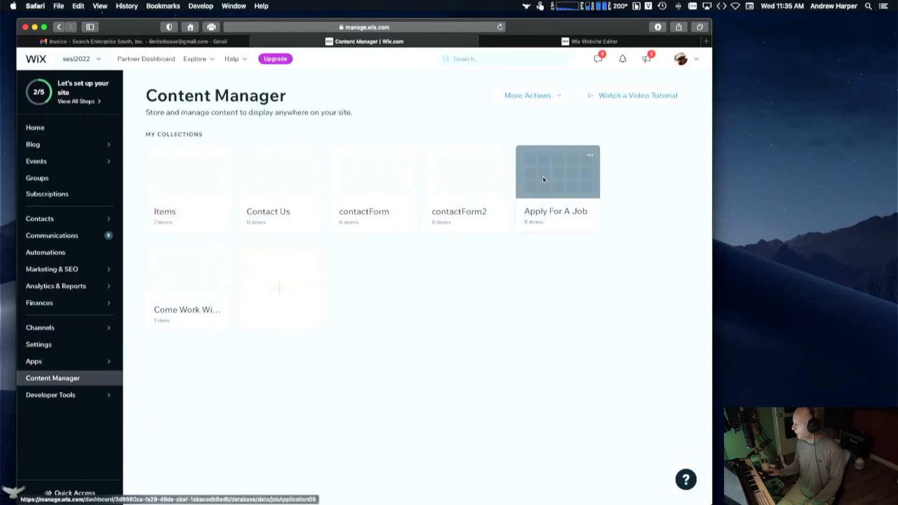
{"action": "left_click", "coordinate": [543, 179]}
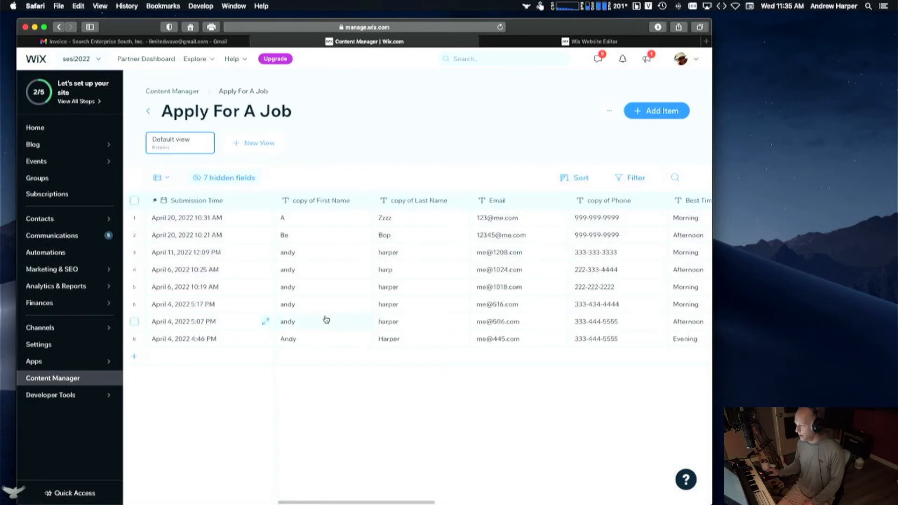
Step: Return to the site editor and open the Jobs page to show its job listing table
{"action": "left_click", "coordinate": [536, 44]}
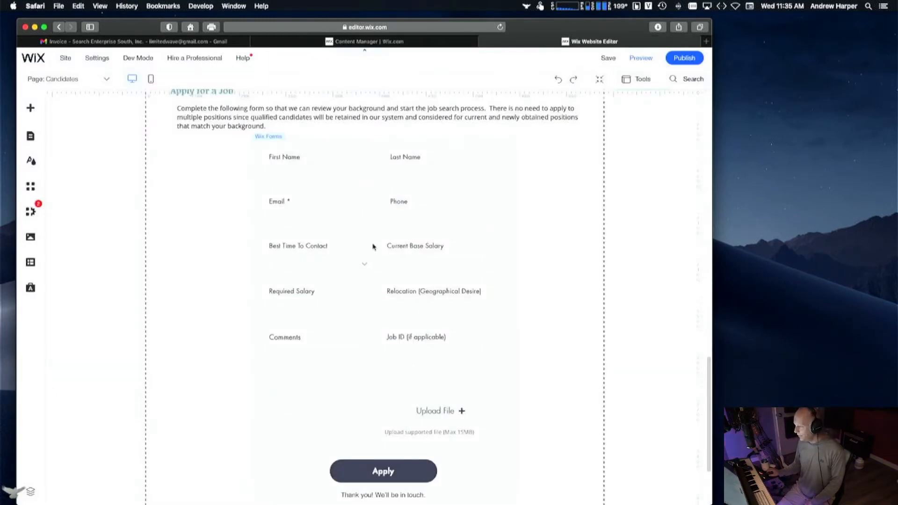
{"action": "left_click", "coordinate": [70, 81]}
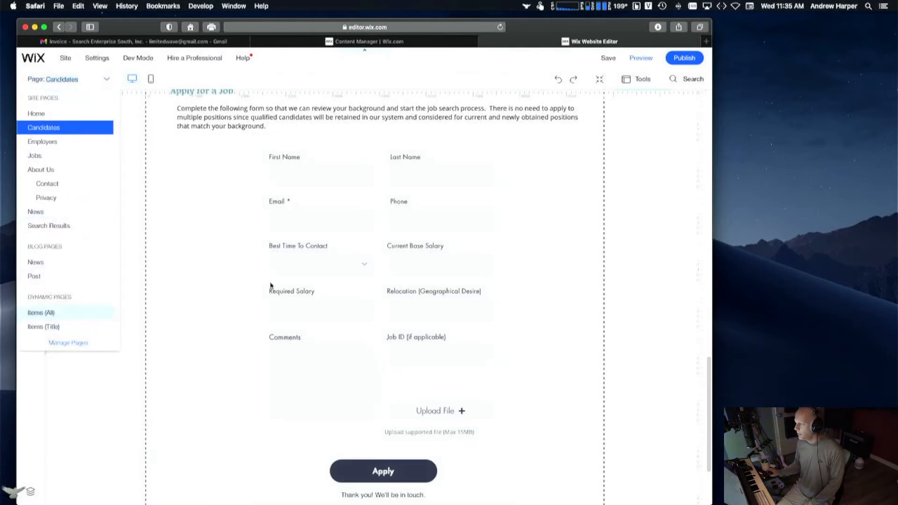
{"action": "scroll", "coordinate": [369, 135], "scroll_direction": "up", "scroll_amount": 15}
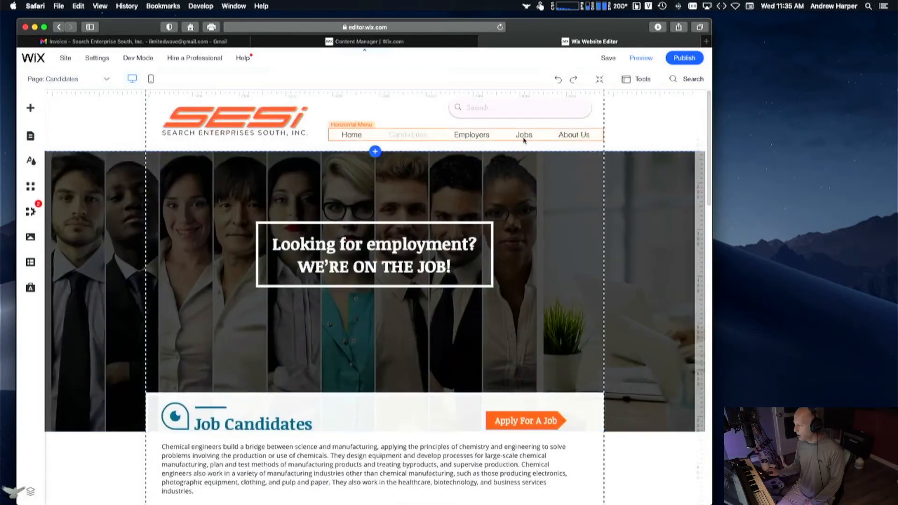
{"action": "left_click", "coordinate": [66, 79]}
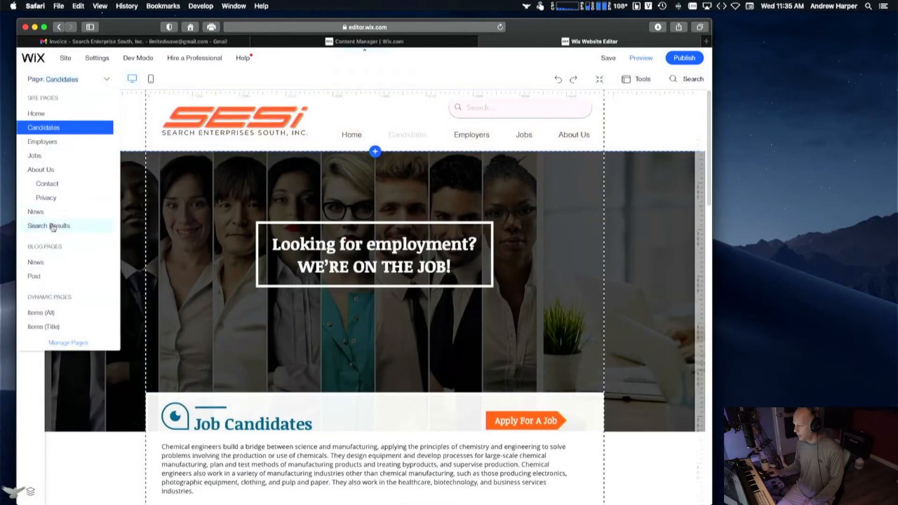
{"action": "left_click", "coordinate": [44, 160]}
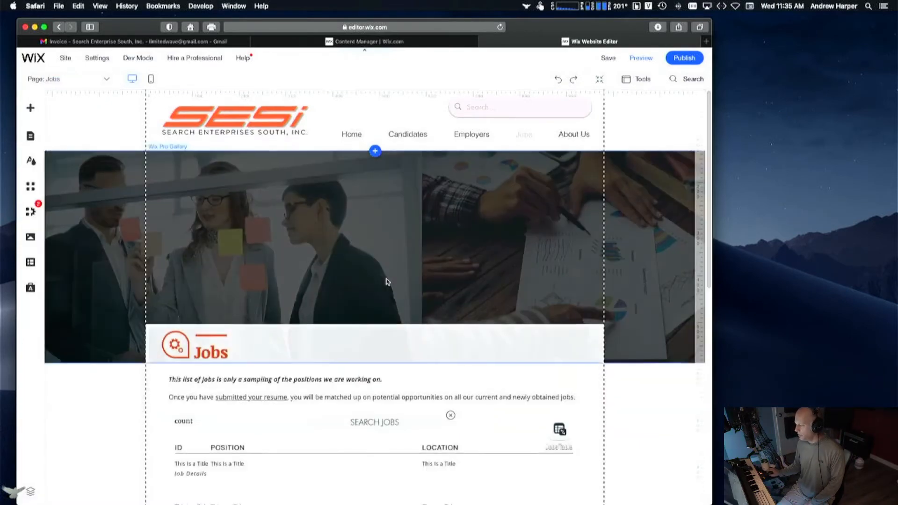
{"action": "scroll", "coordinate": [387, 299], "scroll_direction": "down", "scroll_amount": 2}
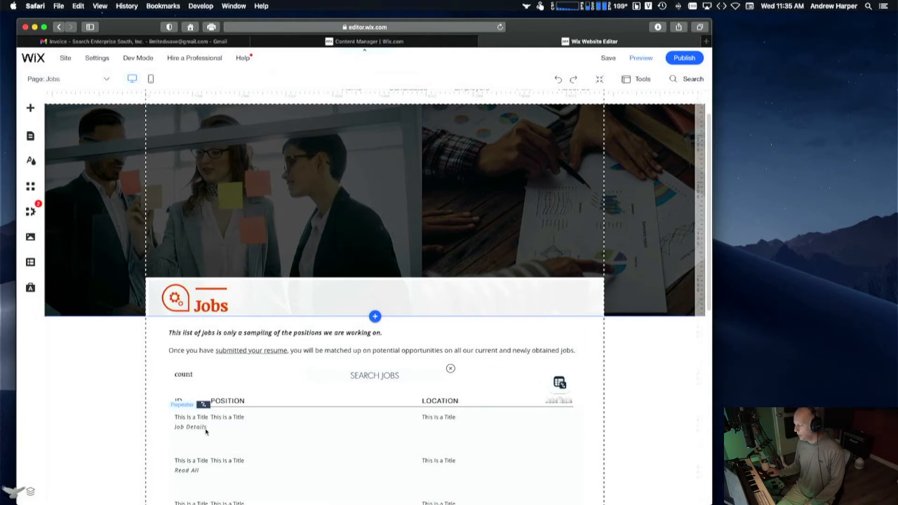
Step: View the APPLY button on the Items (Title) page, and reopen the Candidates page and select its Apply for a Job form
{"action": "left_click", "coordinate": [52, 79]}
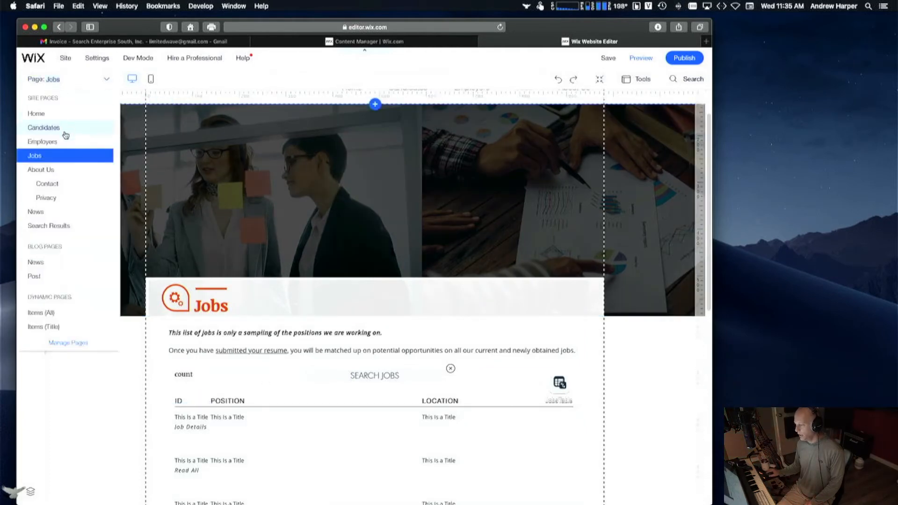
{"action": "left_click", "coordinate": [65, 330]}
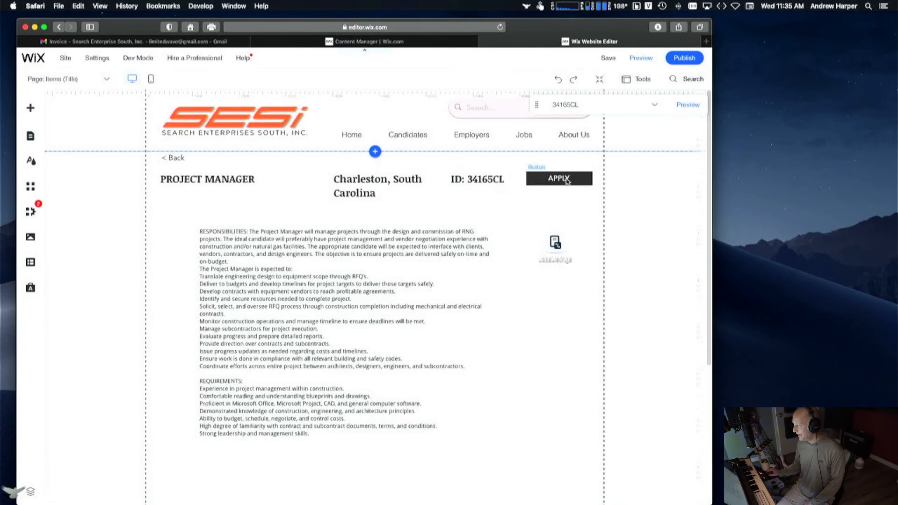
{"action": "left_click", "coordinate": [65, 79]}
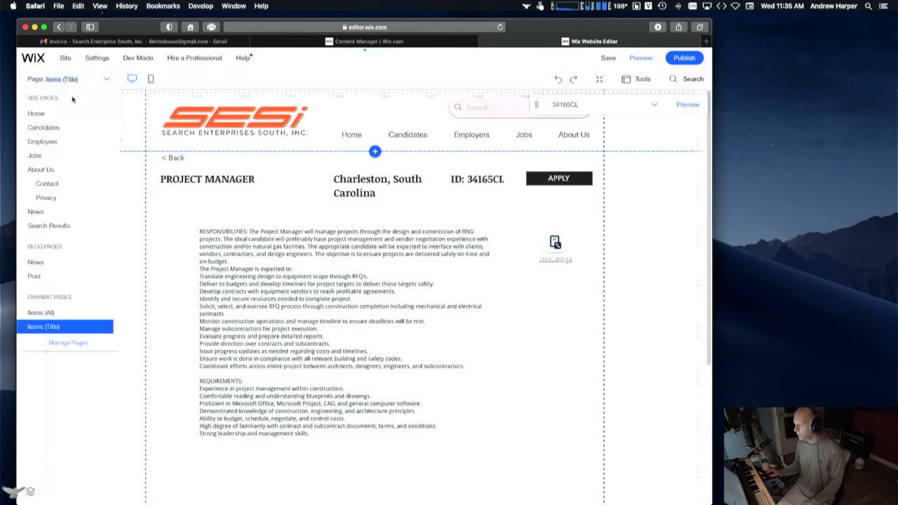
{"action": "left_click", "coordinate": [51, 129]}
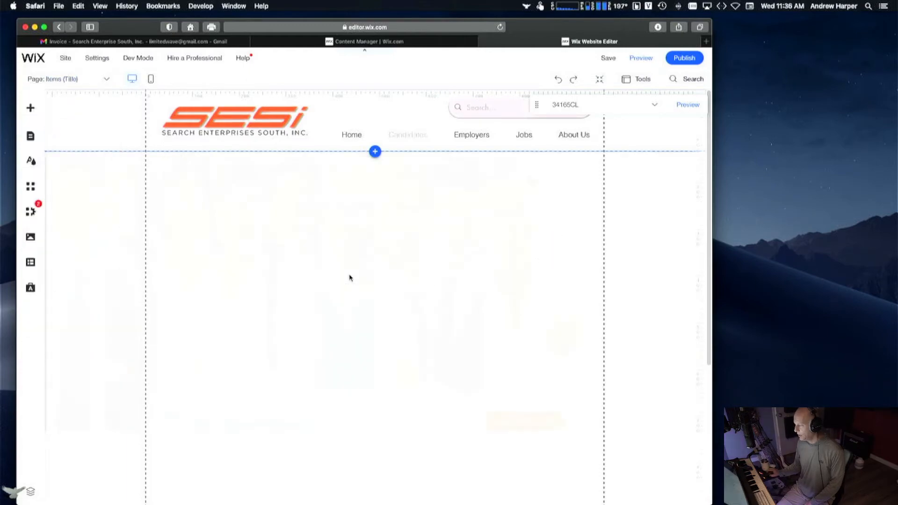
{"action": "scroll", "coordinate": [367, 360], "scroll_direction": "down", "scroll_amount": 15}
{"action": "scroll", "coordinate": [369, 358], "scroll_direction": "down", "scroll_amount": 5}
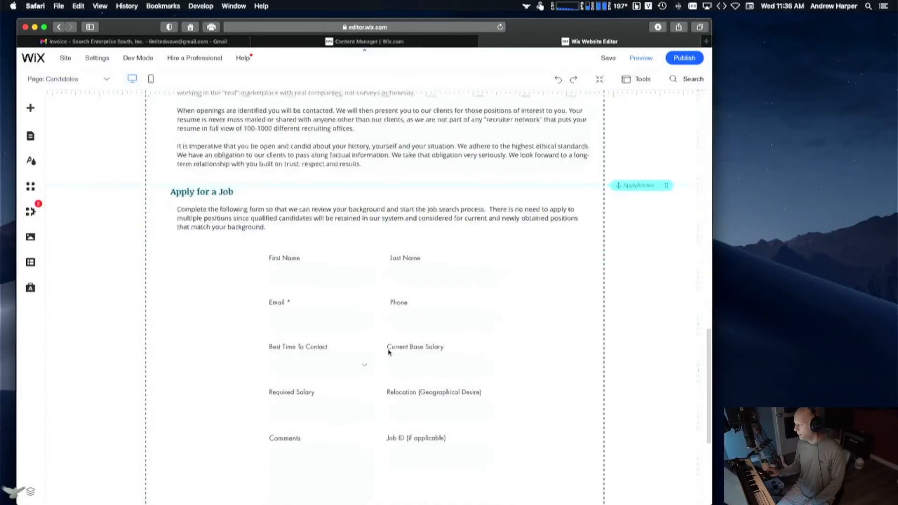
{"action": "scroll", "coordinate": [387, 214], "scroll_direction": "down", "scroll_amount": 2}
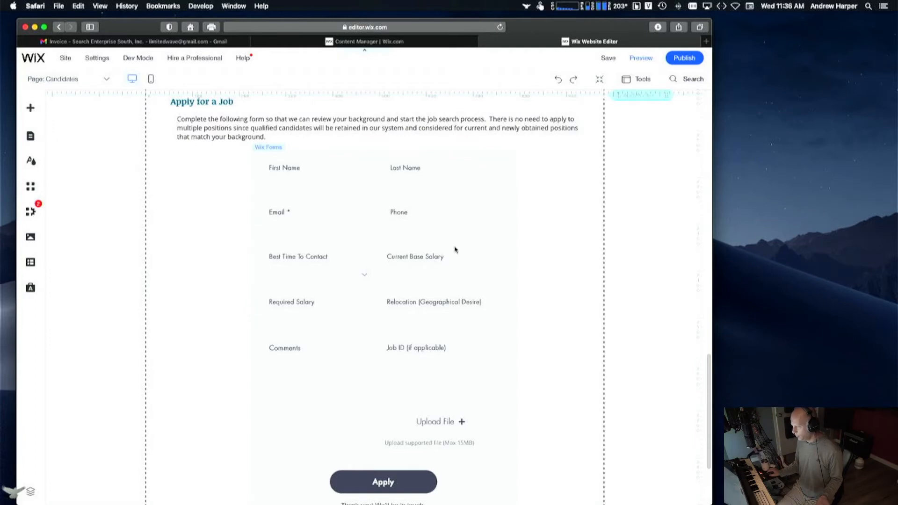
{"action": "mouse_move", "coordinate": [68, 59]}
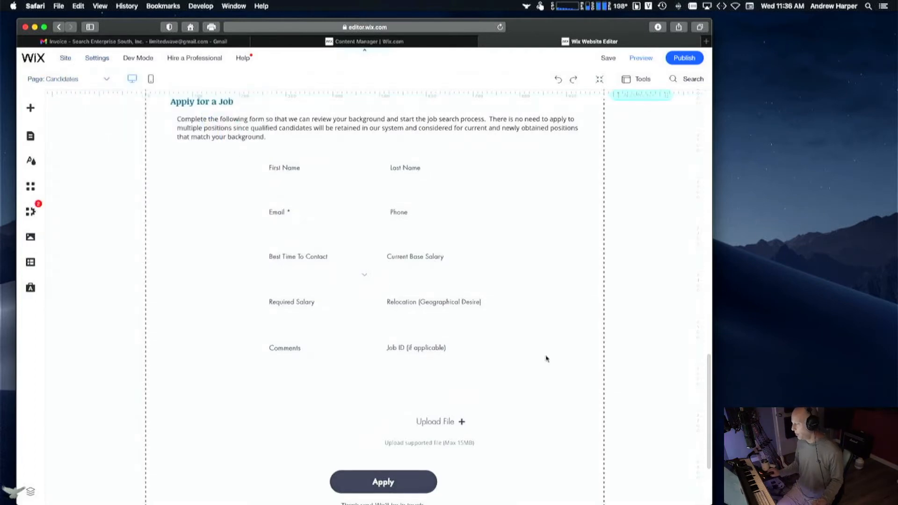
{"action": "left_click", "coordinate": [456, 368]}
Step: Open the Jobs page again and select the repeater that lists the job ID, position and location
{"action": "left_click", "coordinate": [106, 82]}
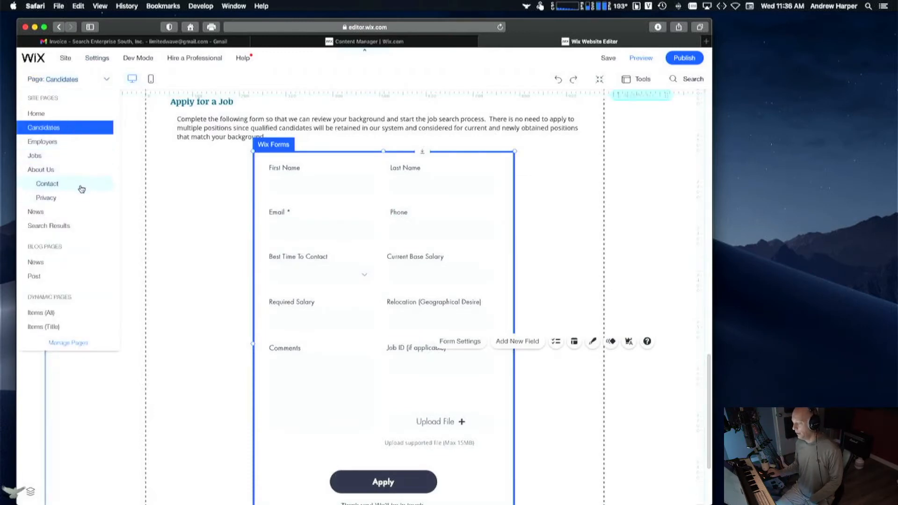
{"action": "left_click", "coordinate": [85, 157]}
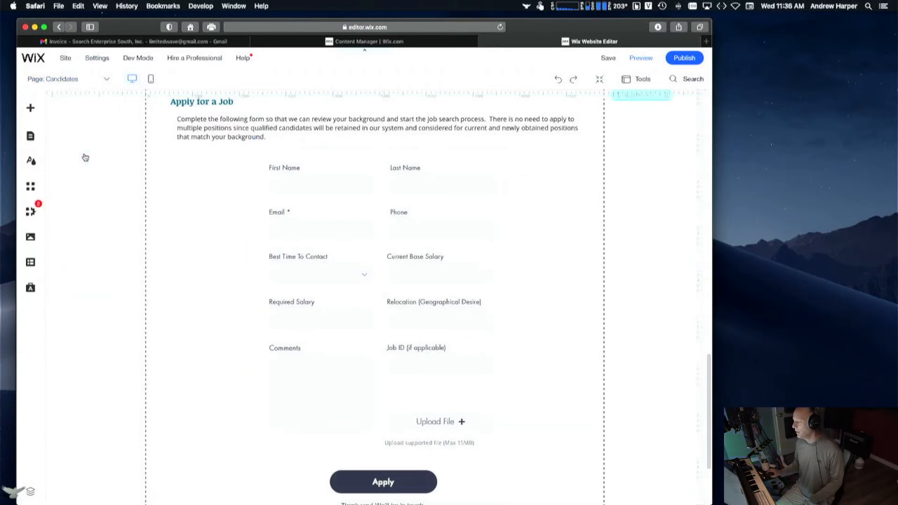
{"action": "scroll", "coordinate": [379, 287], "scroll_direction": "down", "scroll_amount": 8}
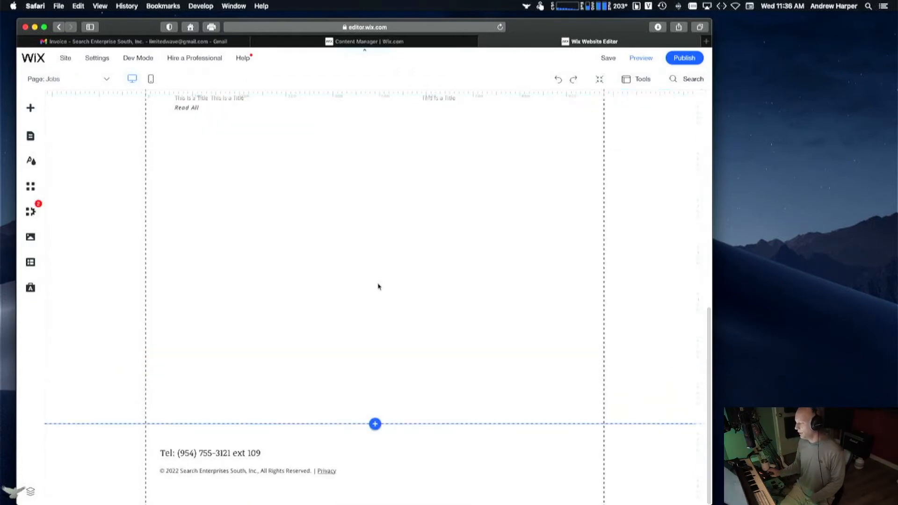
{"action": "scroll", "coordinate": [379, 286], "scroll_direction": "up", "scroll_amount": 8}
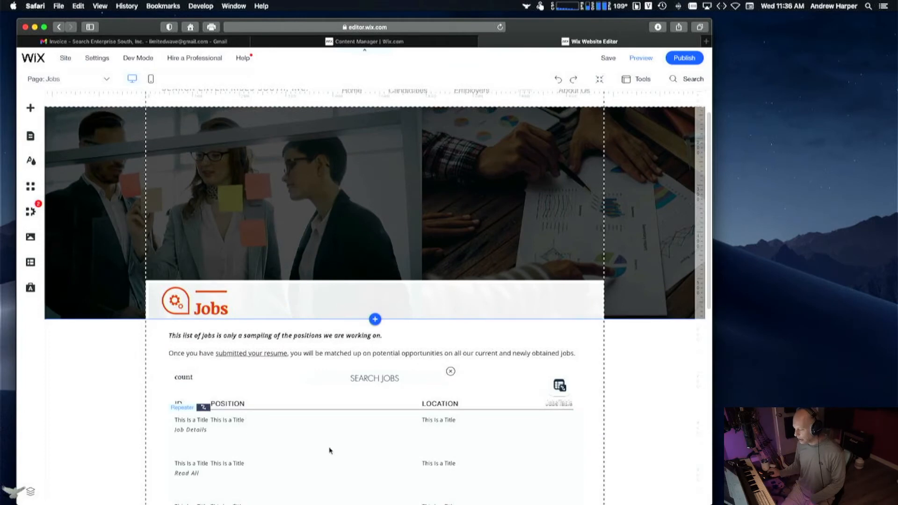
{"action": "scroll", "coordinate": [330, 451], "scroll_direction": "down", "scroll_amount": 1}
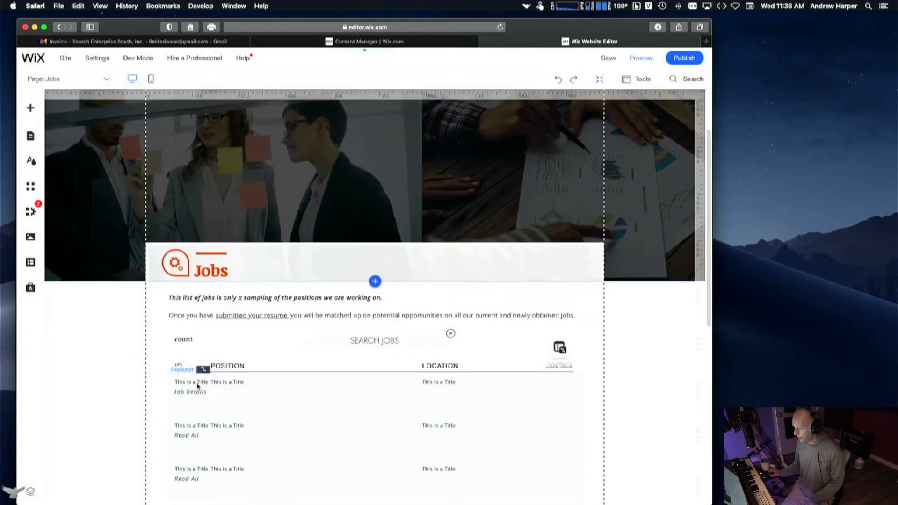
{"action": "left_click", "coordinate": [260, 385]}
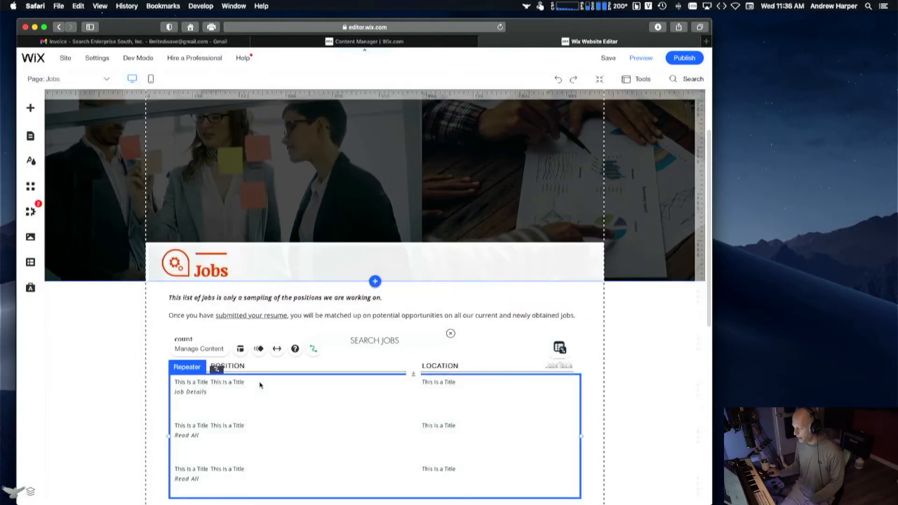
Step: Search the editor for "repeater" and show the Repeaters available among the List elements that can be added to the site
{"action": "left_click", "coordinate": [30, 112]}
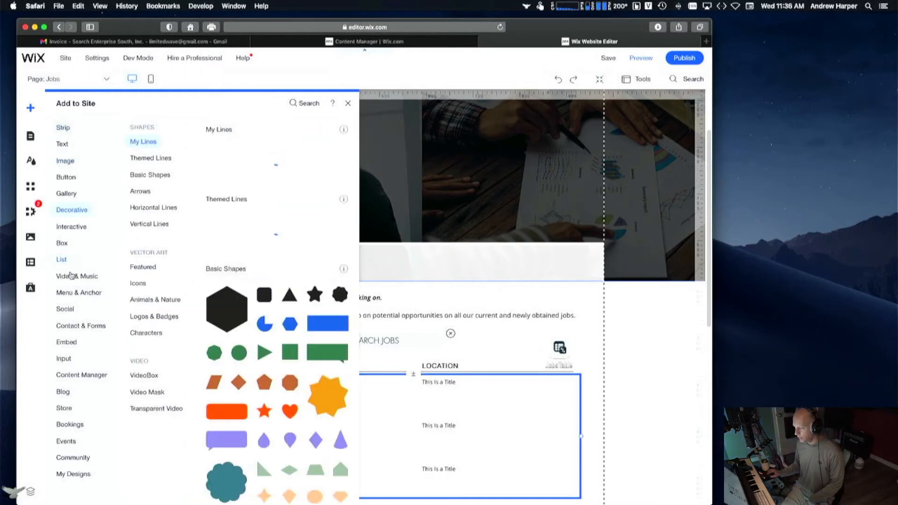
{"action": "mouse_move", "coordinate": [79, 377]}
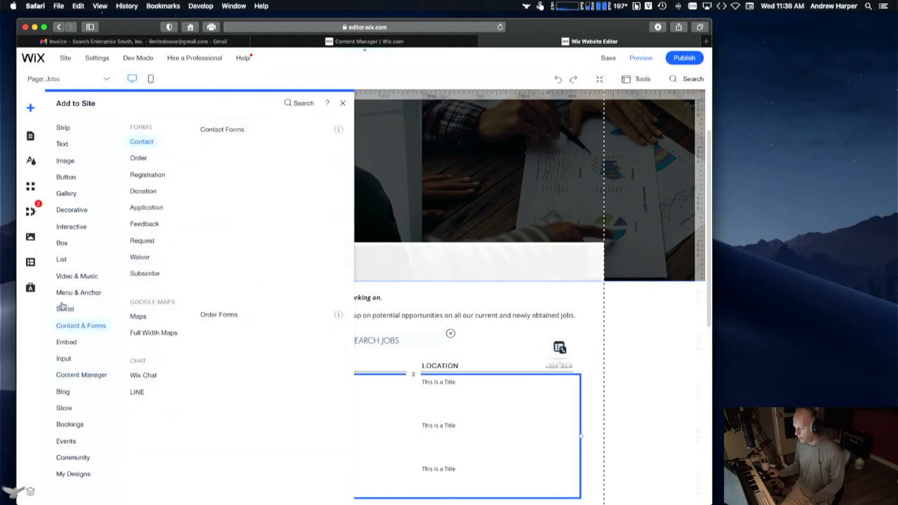
{"action": "mouse_move", "coordinate": [77, 291]}
{"action": "left_click", "coordinate": [291, 104]}
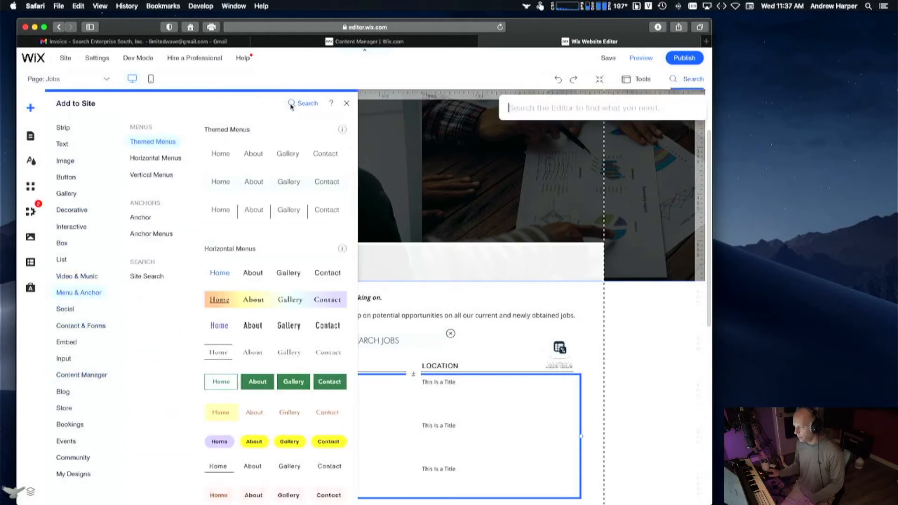
{"action": "type", "text": "repeater"}
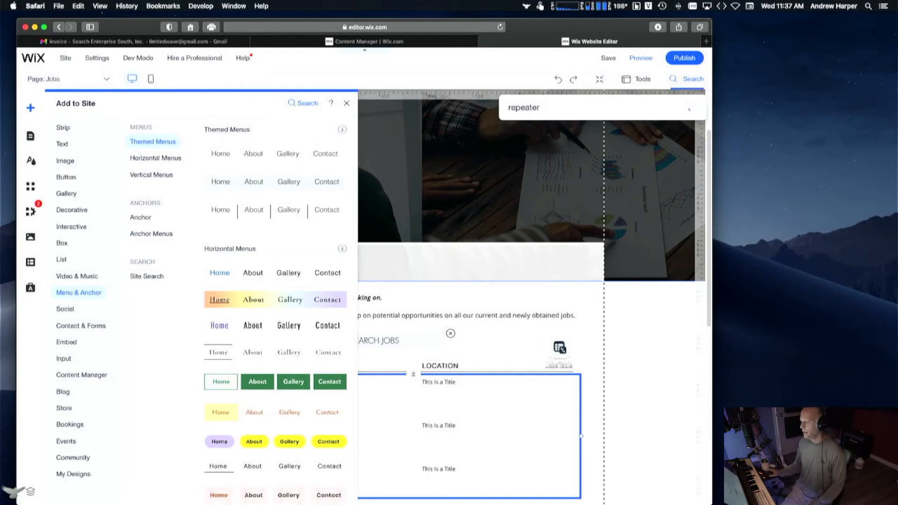
{"action": "left_click", "coordinate": [568, 156]}
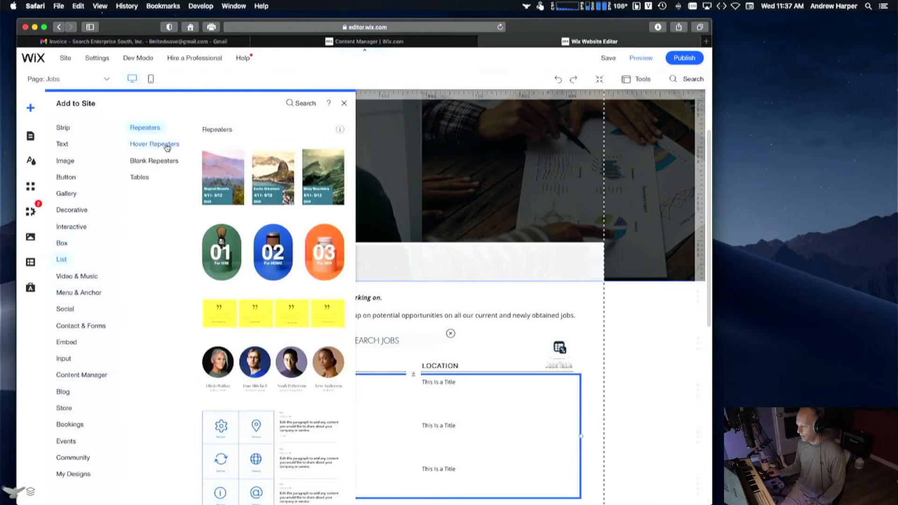
Step: Browse the hover repeaters, blank repeaters and tables among the List elements, and return to the Jobs page repeater
{"action": "mouse_move", "coordinate": [161, 165]}
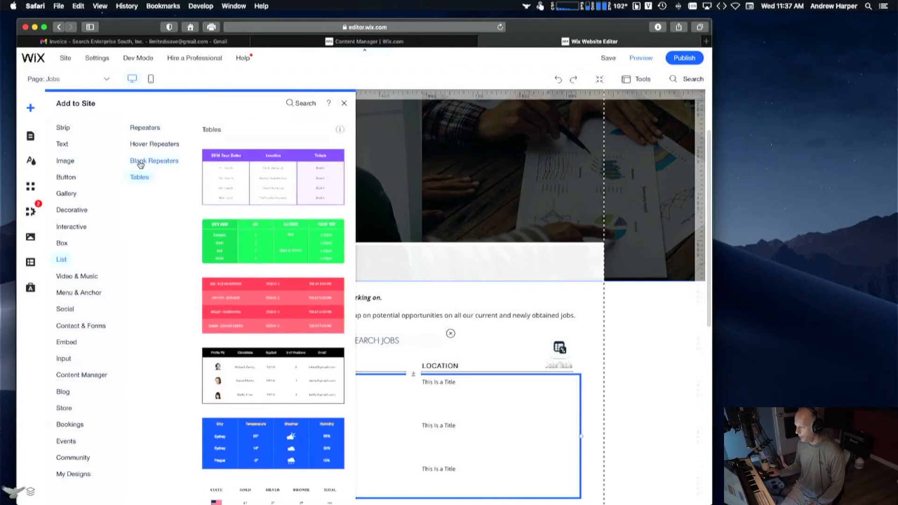
{"action": "mouse_move", "coordinate": [143, 132]}
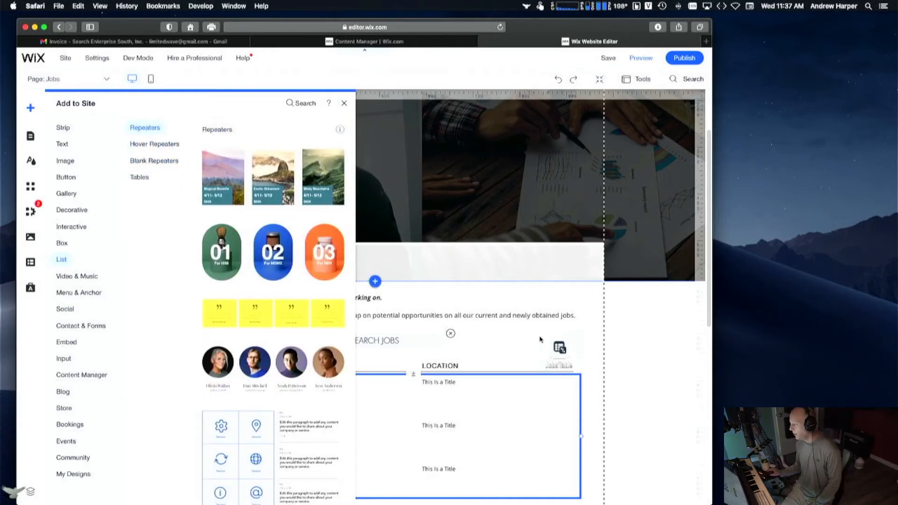
{"action": "left_click", "coordinate": [516, 331]}
{"action": "left_click", "coordinate": [308, 442]}
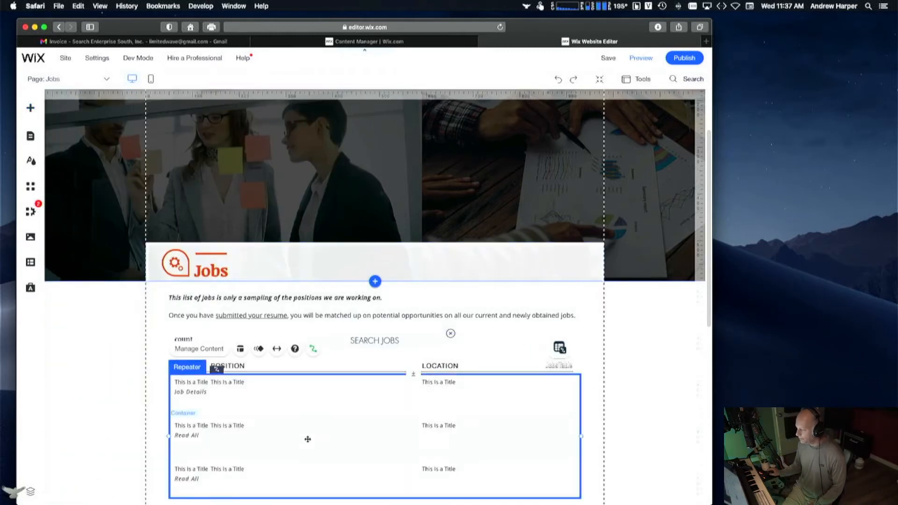
Step: Select the dataset element beside the Jobs page's job list, and open the Home page
{"action": "scroll", "coordinate": [302, 410], "scroll_direction": "down", "scroll_amount": 3}
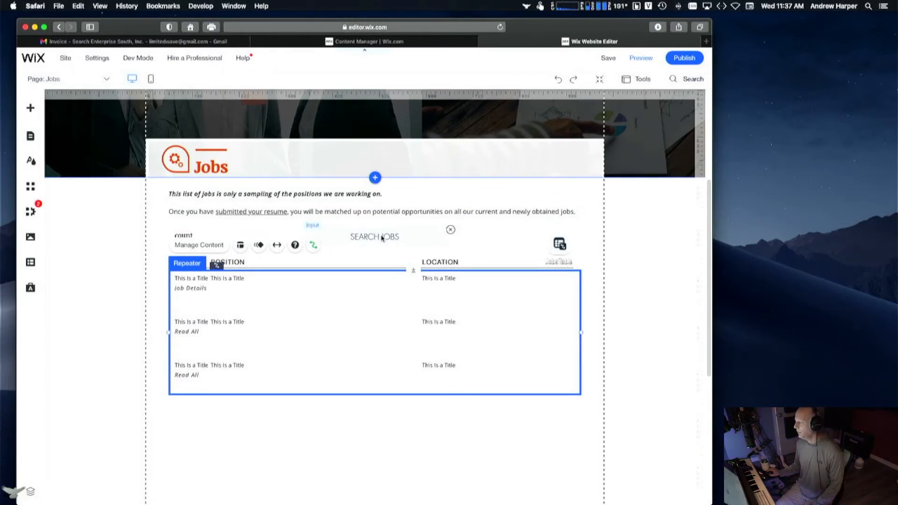
{"action": "left_click", "coordinate": [556, 248]}
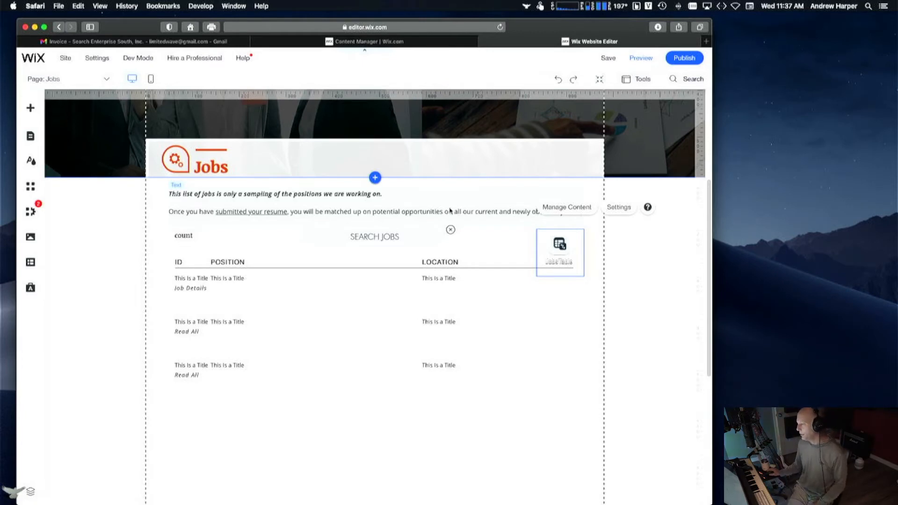
{"action": "left_click", "coordinate": [56, 79]}
{"action": "left_click", "coordinate": [92, 114]}
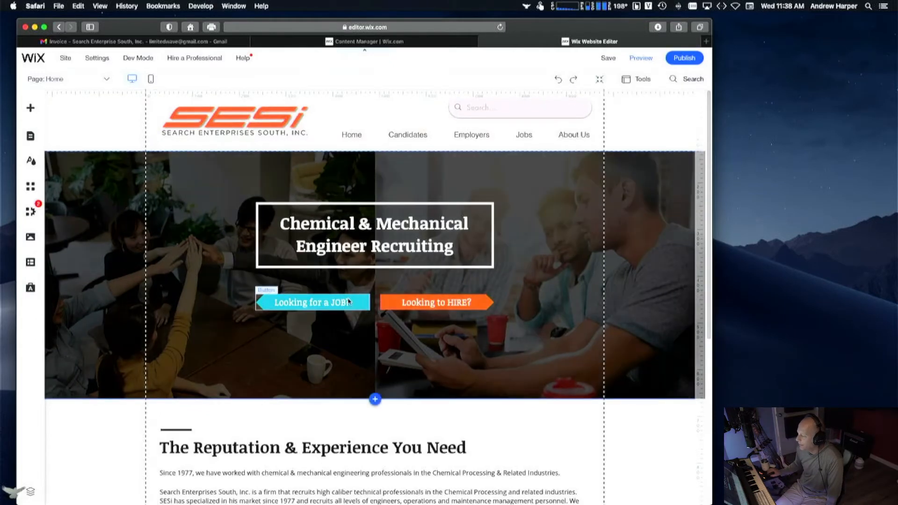
Step: Move the "Looking for a JOB?" button slightly down in the Home page banner, and undo the move
{"action": "left_click_drag", "start_coordinate": [347, 303], "coordinate": [345, 326]}
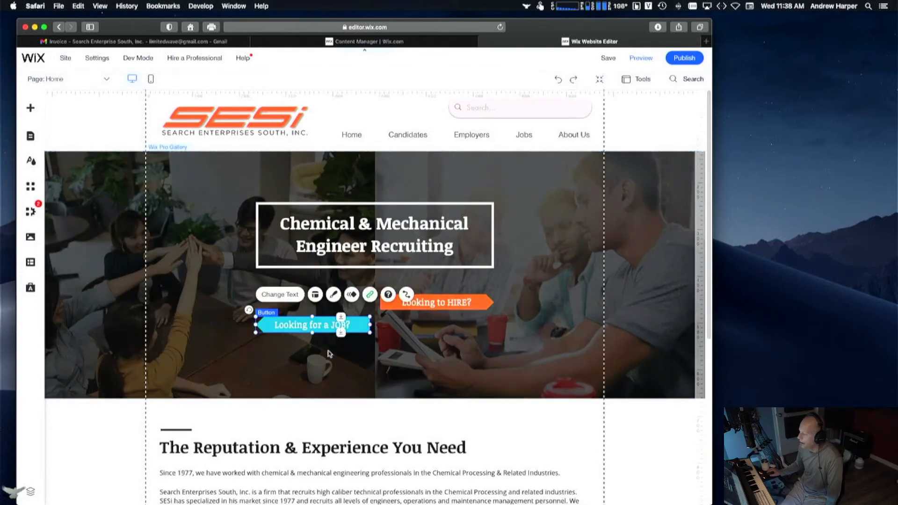
{"action": "mouse_move", "coordinate": [608, 57]}
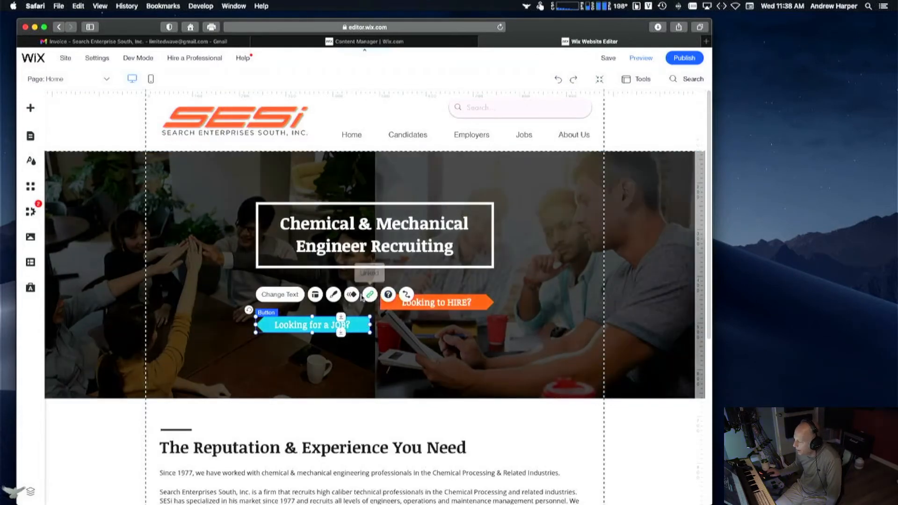
{"action": "left_click", "coordinate": [560, 80]}
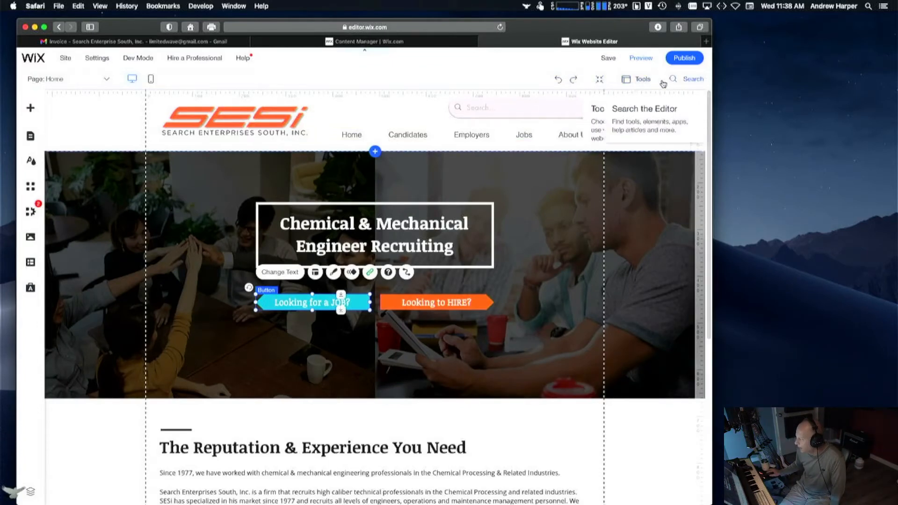
Step: Show the editor's Toolbar with size and position settings for the selected button, and hide it again
{"action": "left_click", "coordinate": [634, 81]}
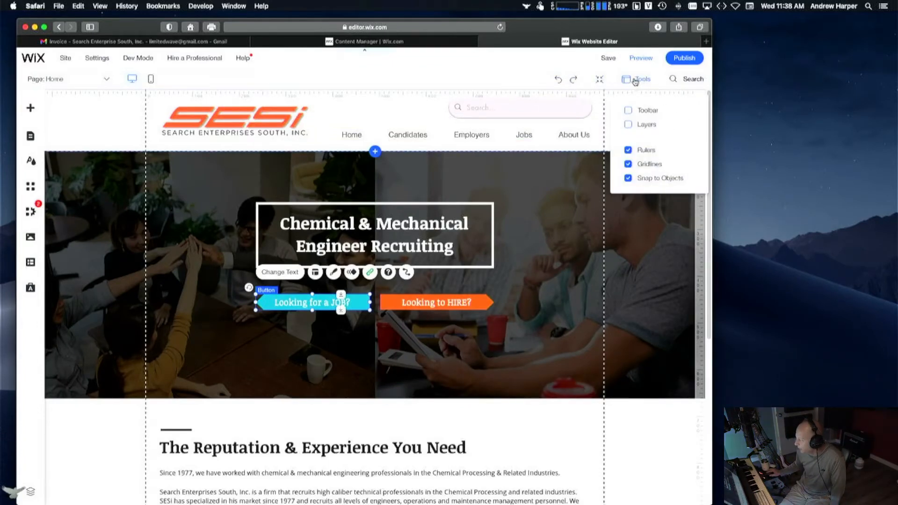
{"action": "left_click", "coordinate": [629, 111]}
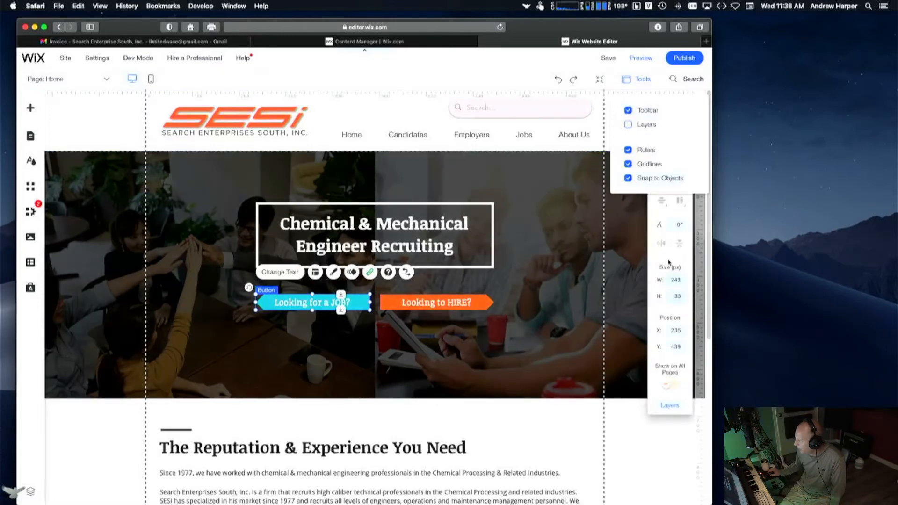
{"action": "left_click", "coordinate": [628, 110]}
{"action": "left_click", "coordinate": [639, 82]}
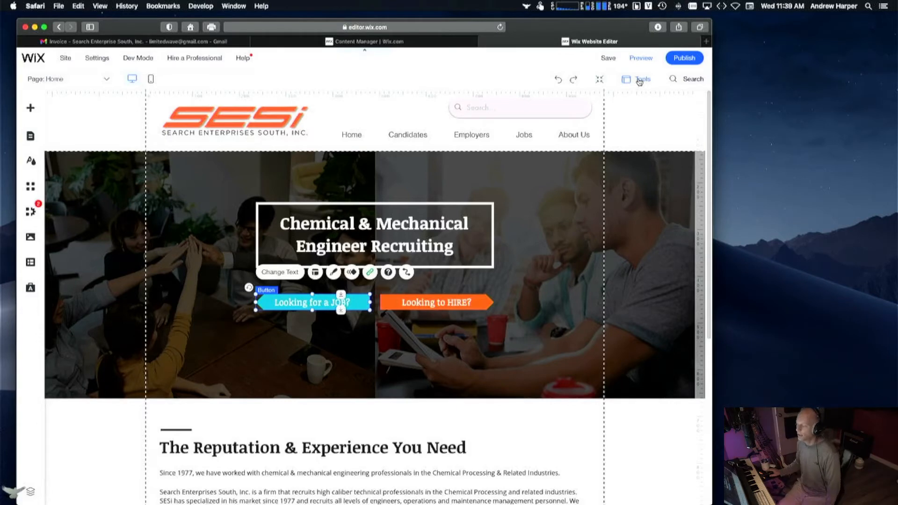
Step: View the Home page in Zoom Out mode, and switch to the mobile version of the page
{"action": "left_click", "coordinate": [601, 80]}
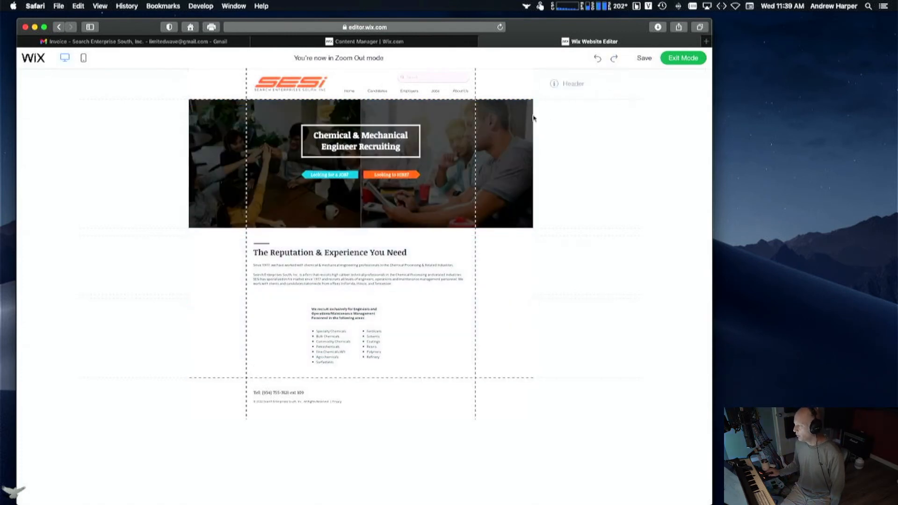
{"action": "left_click", "coordinate": [675, 58]}
{"action": "left_click", "coordinate": [327, 302]}
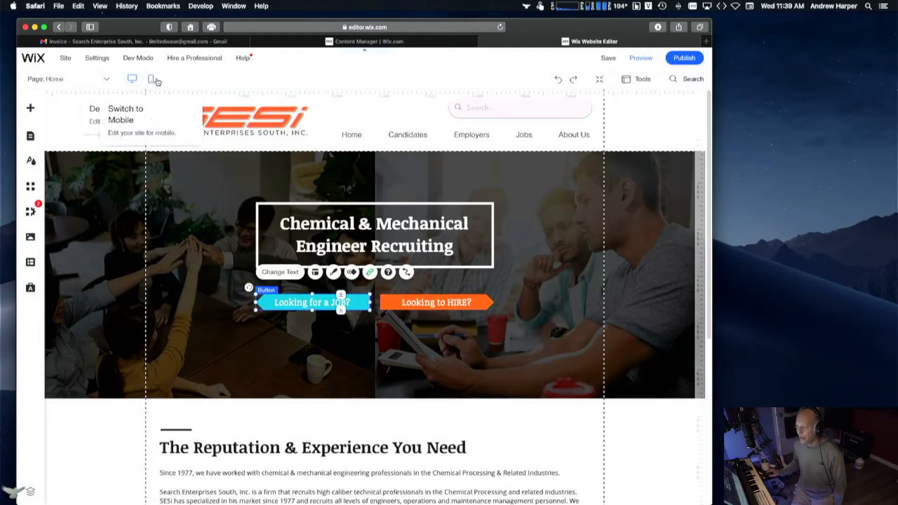
{"action": "left_click", "coordinate": [152, 85]}
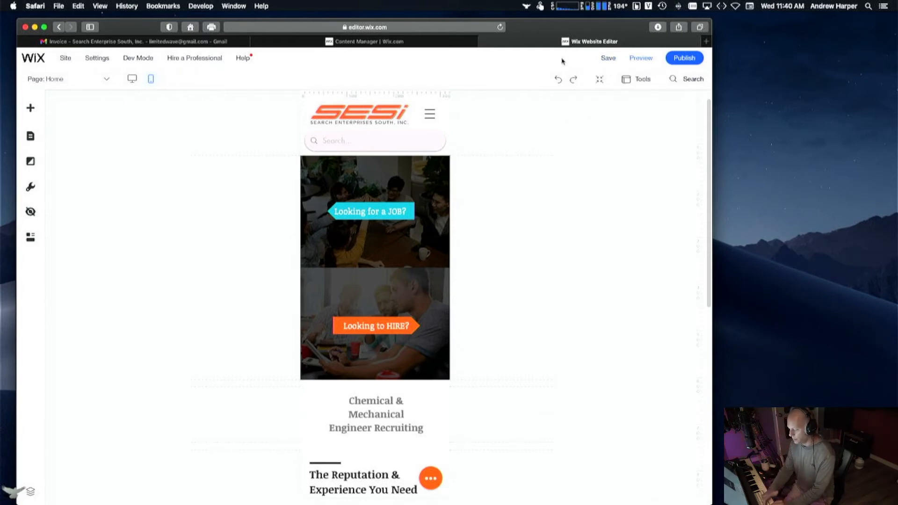
Step: Try to toggle autosave for the site, and close the browser's web inspector
{"action": "key", "text": "alt+super+a"}
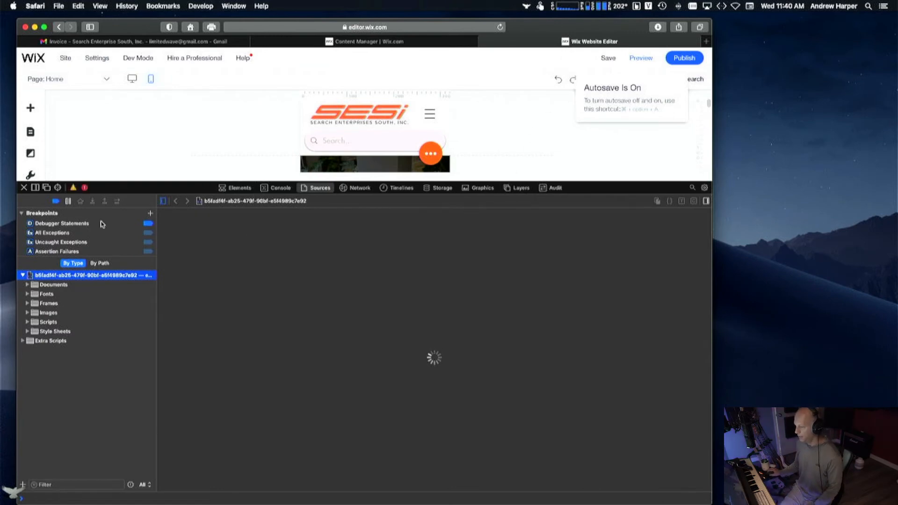
{"action": "left_click", "coordinate": [24, 188]}
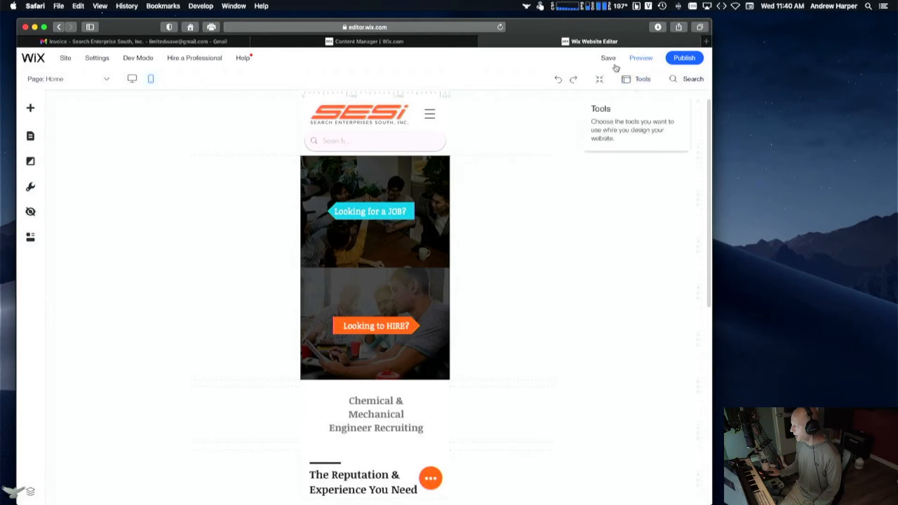
{"action": "mouse_move", "coordinate": [608, 58]}
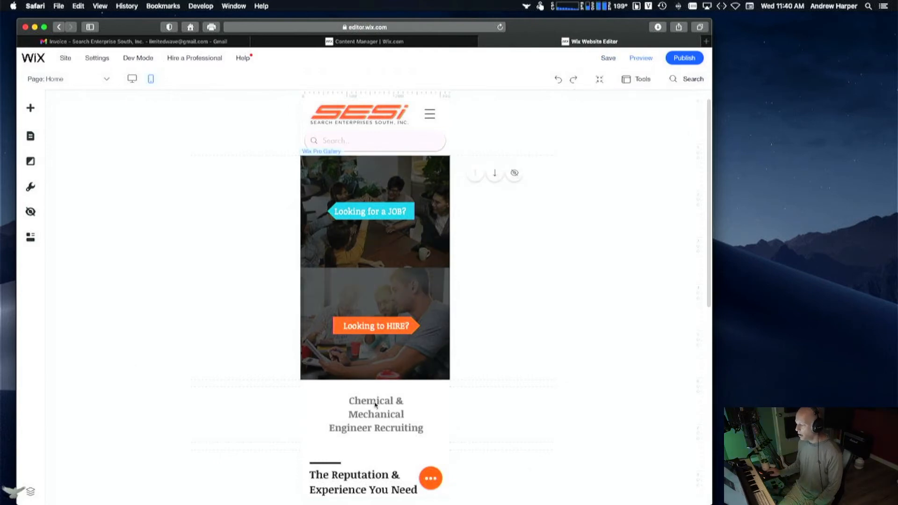
Step: Review the mobile Home page's layout down the page and compare it with the desktop version
{"action": "scroll", "coordinate": [251, 332], "scroll_direction": "down", "scroll_amount": 4}
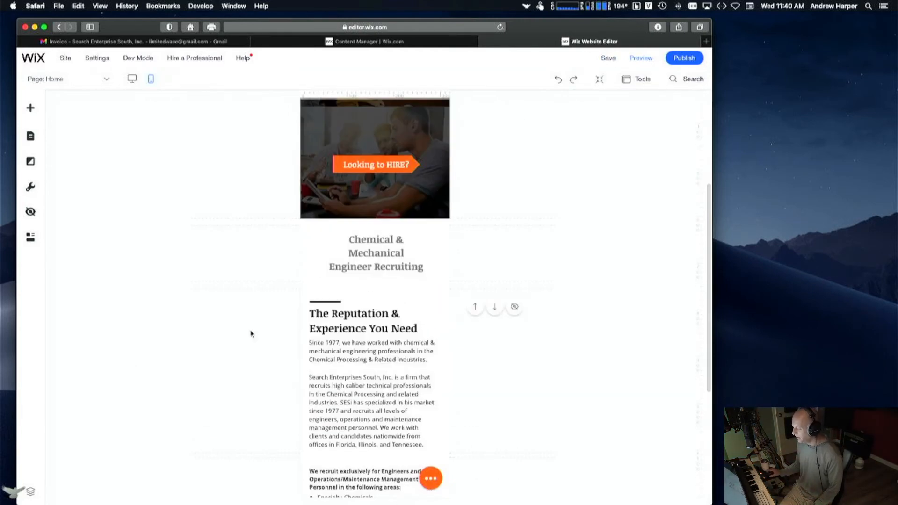
{"action": "scroll", "coordinate": [251, 333], "scroll_direction": "down", "scroll_amount": 2}
{"action": "scroll", "coordinate": [357, 312], "scroll_direction": "down", "scroll_amount": 3}
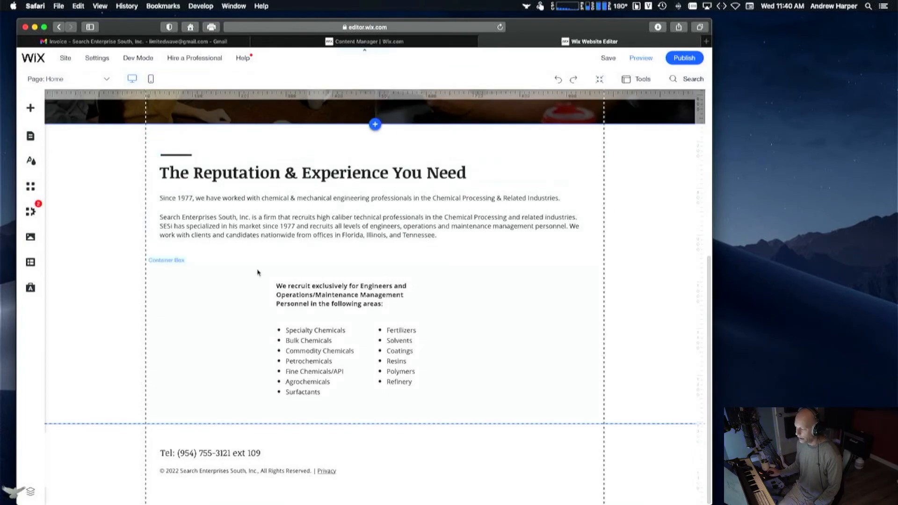
{"action": "scroll", "coordinate": [257, 273], "scroll_direction": "up", "scroll_amount": 6}
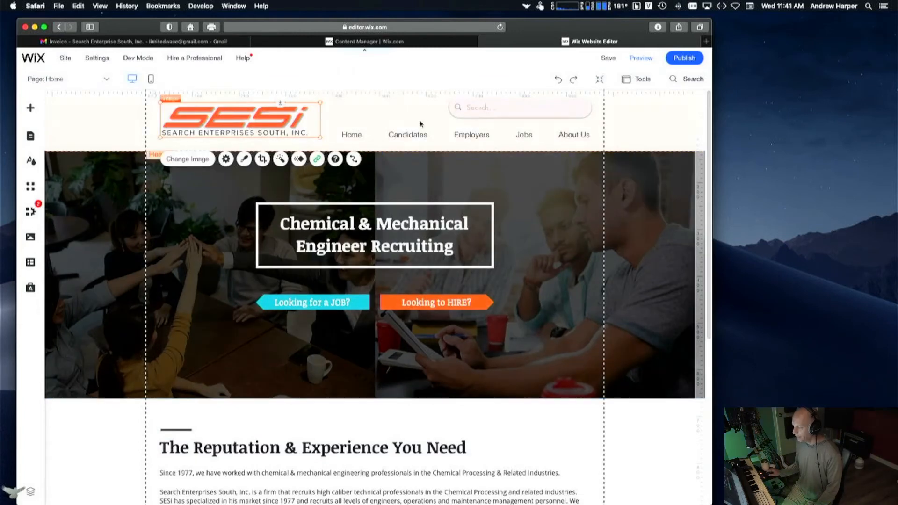
Step: Select the header's site search, the banner headline text, the background gallery and the headline's container box to show their editing options
{"action": "left_click", "coordinate": [467, 112]}
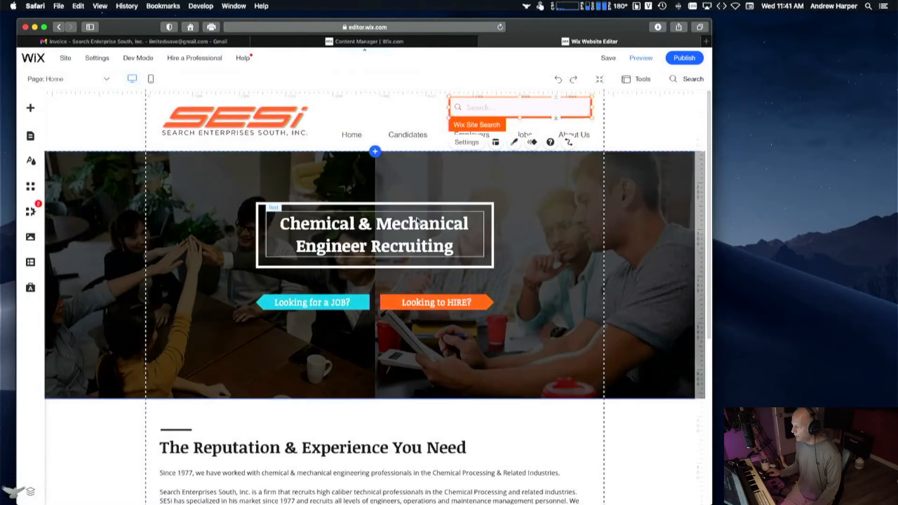
{"action": "left_click", "coordinate": [402, 224]}
{"action": "double_click", "coordinate": [403, 225]}
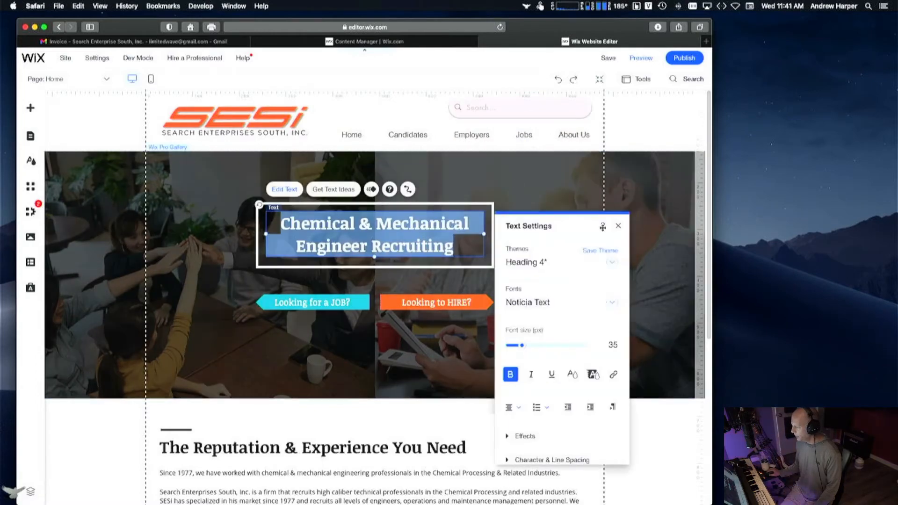
{"action": "key", "text": "Escape"}
{"action": "left_click", "coordinate": [461, 175]}
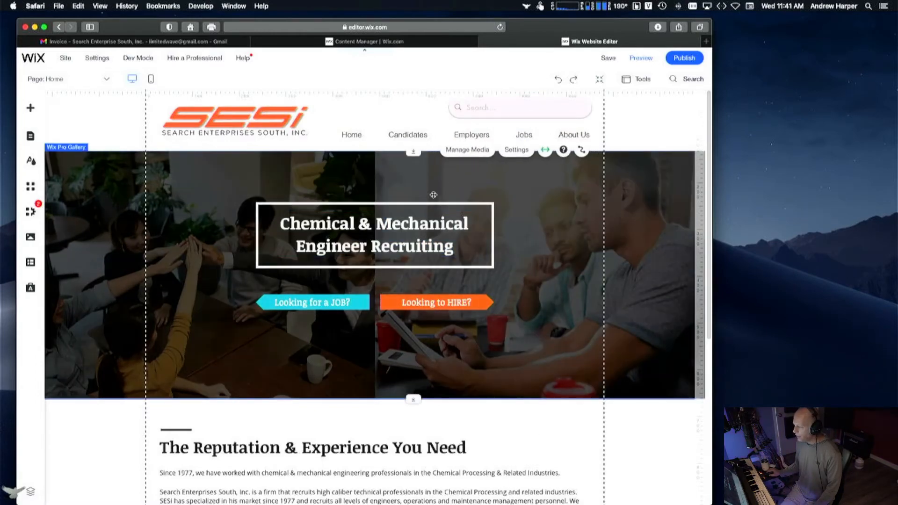
{"action": "left_click", "coordinate": [424, 204]}
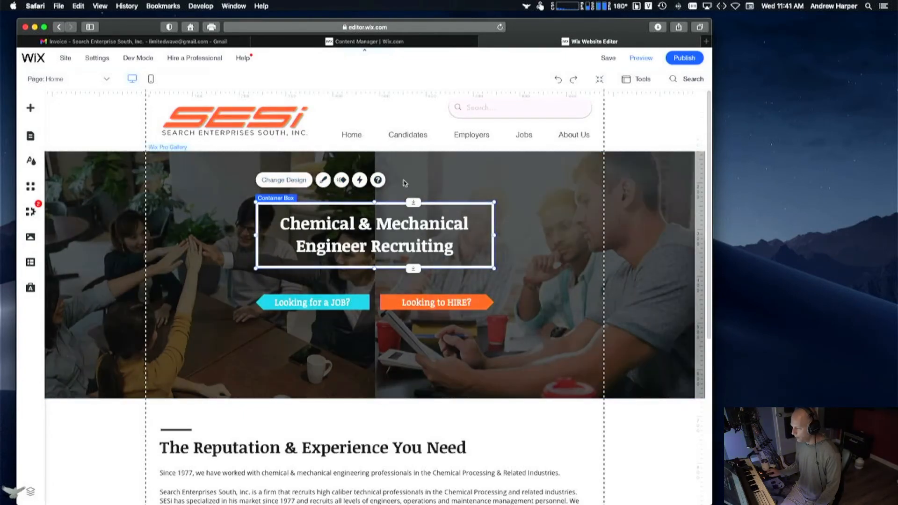
Step: Select the two banner buttons, the "The Reputation & Experience You Need" heading and the paragraph below it to show their editing options
{"action": "left_click", "coordinate": [427, 309]}
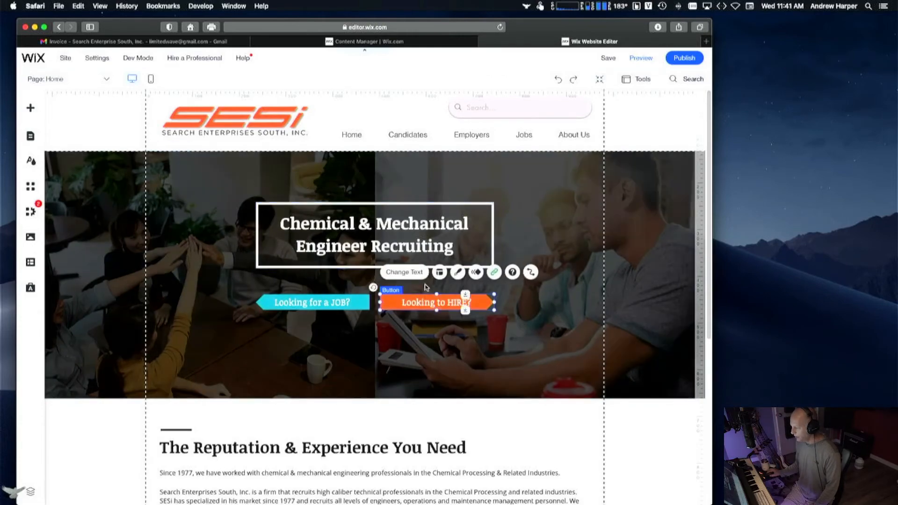
{"action": "left_click", "coordinate": [347, 304]}
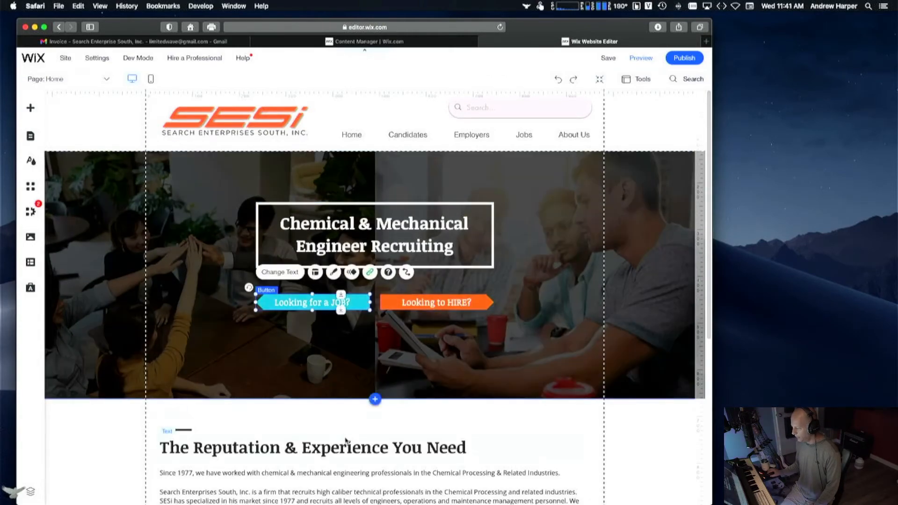
{"action": "left_click", "coordinate": [346, 446]}
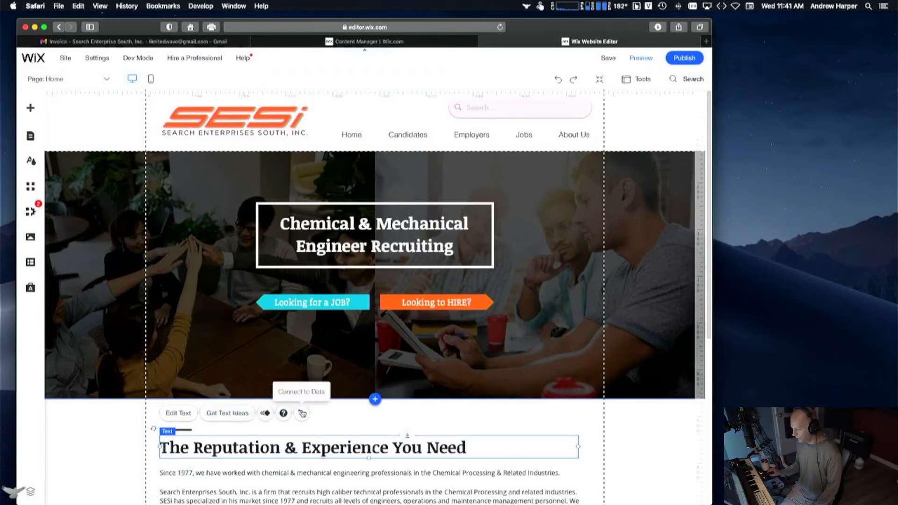
{"action": "left_click", "coordinate": [431, 489]}
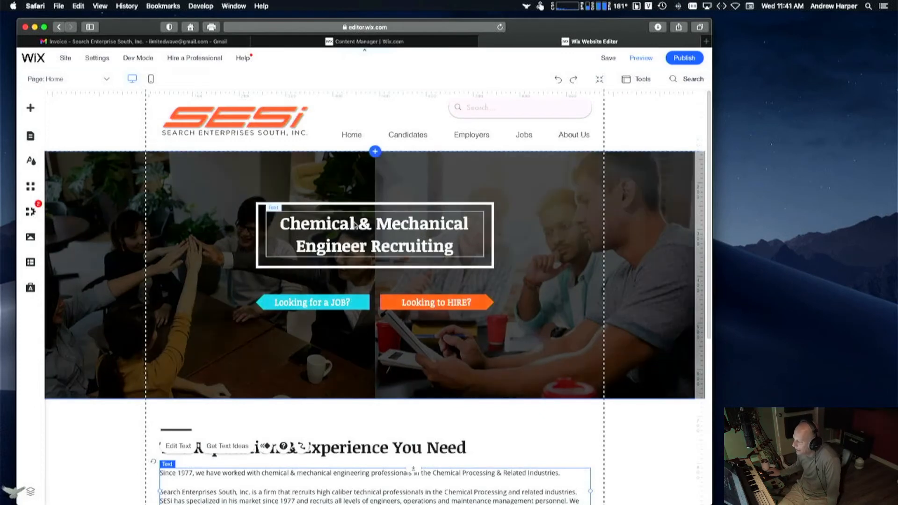
Step: Review the text settings of the "Chemical & Mechanical Engineer Recruiting" headline, and select the "Looking for a JOB?" button
{"action": "left_click", "coordinate": [356, 226]}
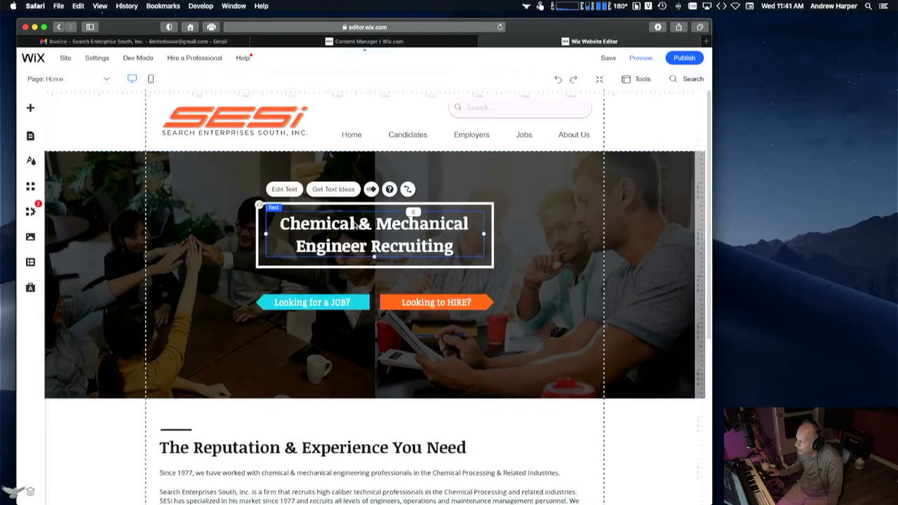
{"action": "double_click", "coordinate": [355, 226]}
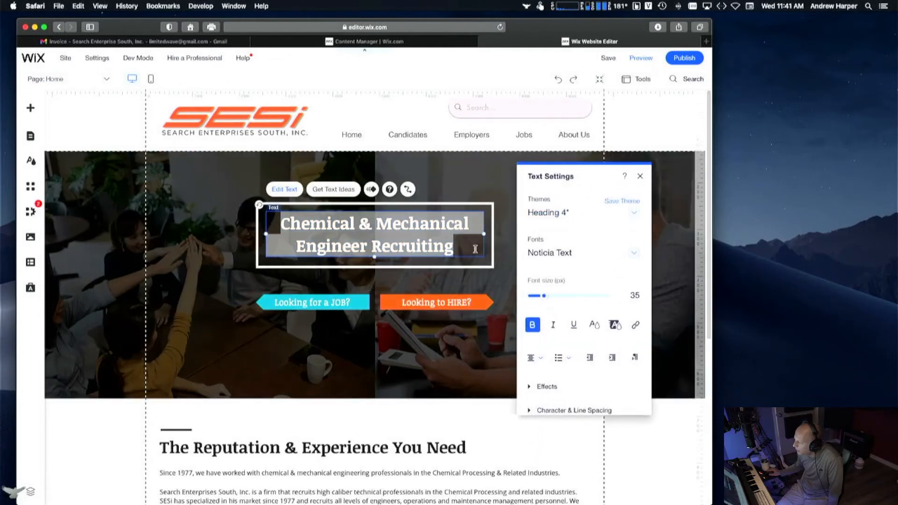
{"action": "scroll", "coordinate": [597, 318], "scroll_direction": "down", "scroll_amount": 2}
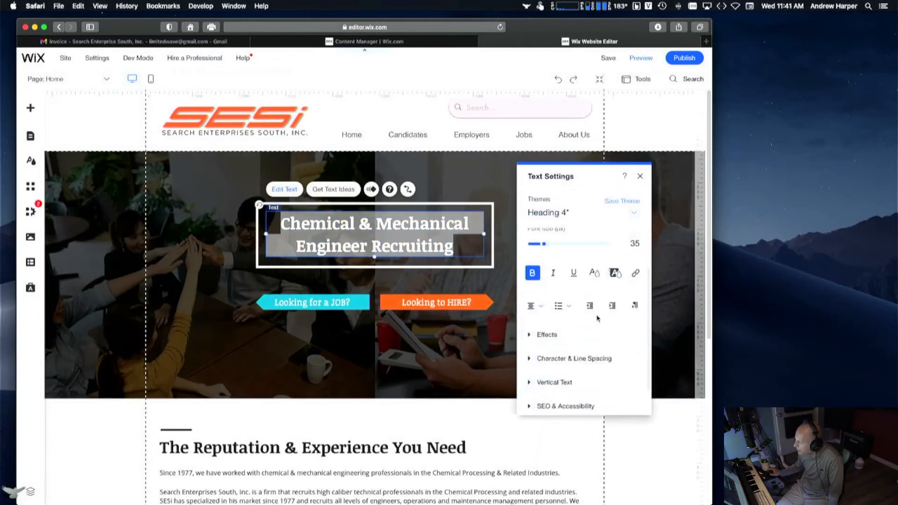
{"action": "scroll", "coordinate": [595, 316], "scroll_direction": "up", "scroll_amount": 2}
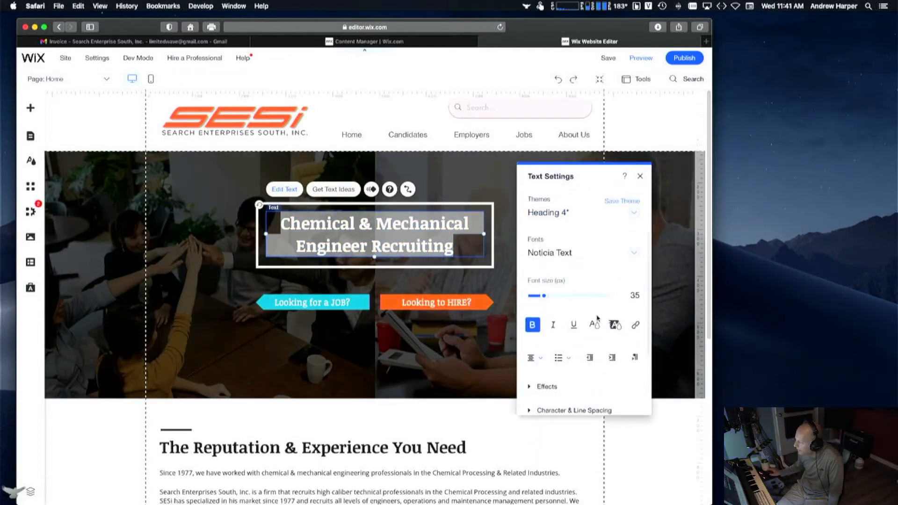
{"action": "left_click", "coordinate": [640, 176]}
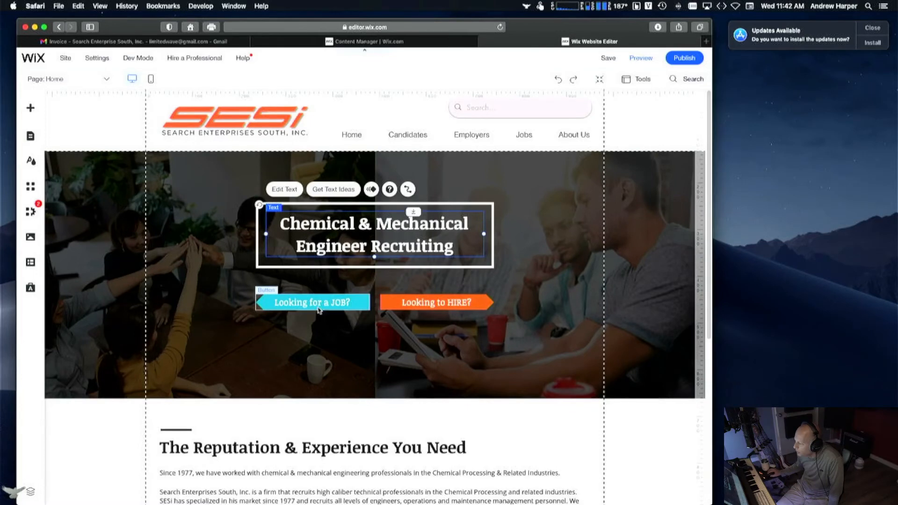
{"action": "left_click", "coordinate": [311, 308]}
{"action": "mouse_move", "coordinate": [310, 309]}
{"action": "left_mouse_down"}
{"action": "mouse_move", "coordinate": [296, 339]}
{"action": "mouse_move", "coordinate": [294, 324]}
{"action": "mouse_move", "coordinate": [309, 318]}
{"action": "mouse_move", "coordinate": [310, 329]}
{"action": "mouse_move", "coordinate": [309, 291]}
{"action": "mouse_move", "coordinate": [318, 301]}
{"action": "left_mouse_up"}
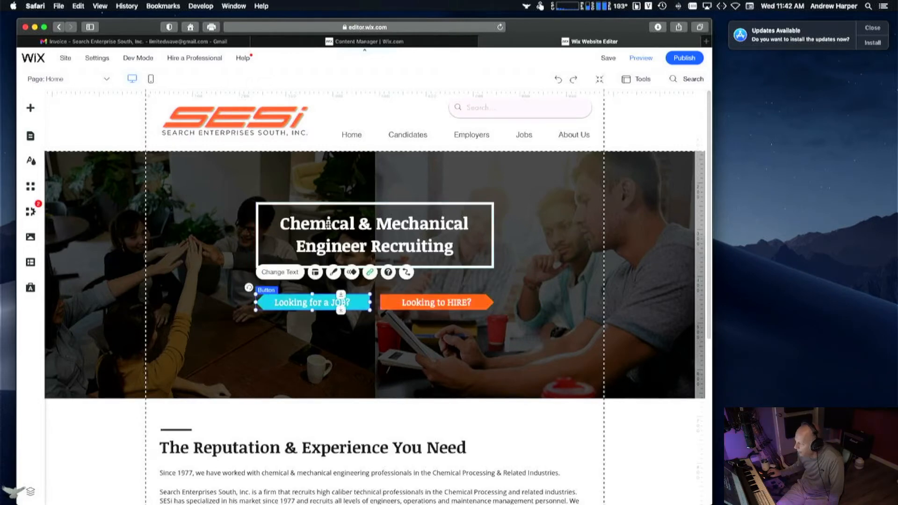
Step: Select the gallery behind the Home page banner to show its editing options and its lower resize edge
{"action": "left_click", "coordinate": [558, 79]}
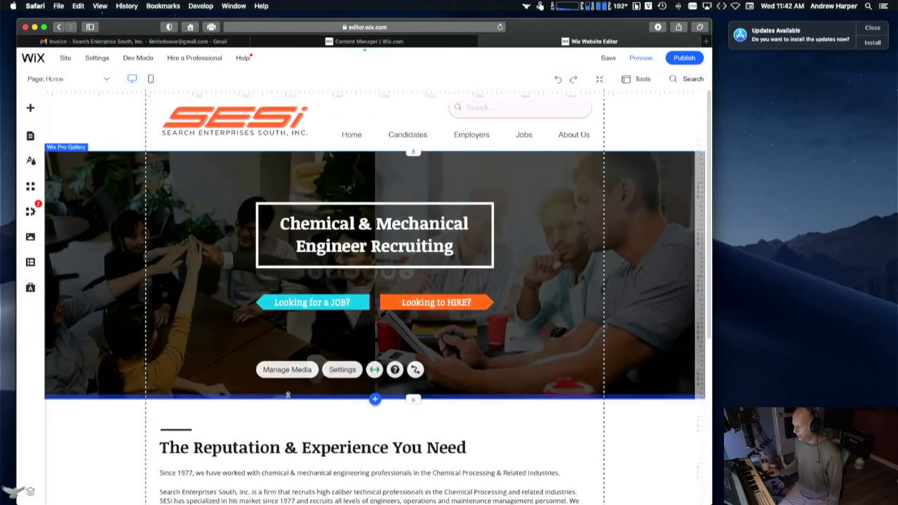
{"action": "left_click", "coordinate": [288, 398]}
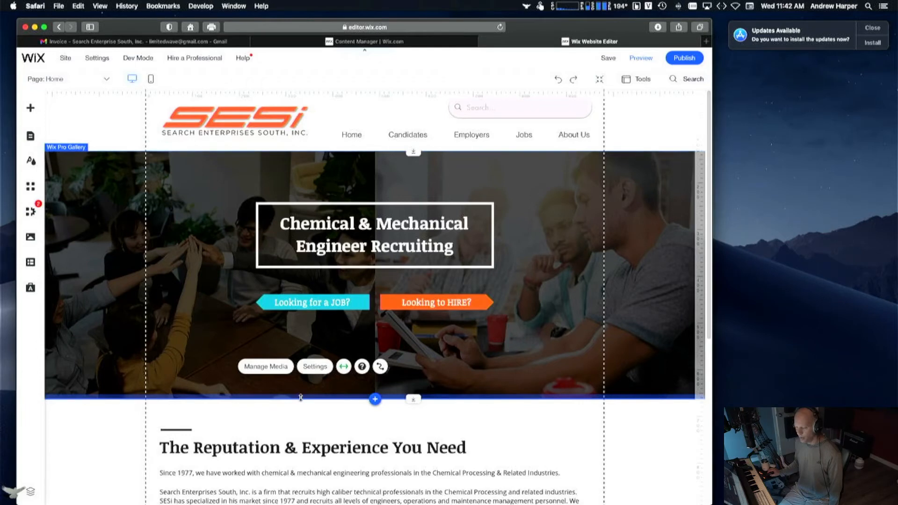
{"action": "mouse_move", "coordinate": [300, 397]}
{"action": "left_mouse_down"}
{"action": "mouse_move", "coordinate": [301, 388]}
{"action": "mouse_move", "coordinate": [310, 399]}
{"action": "left_mouse_up"}
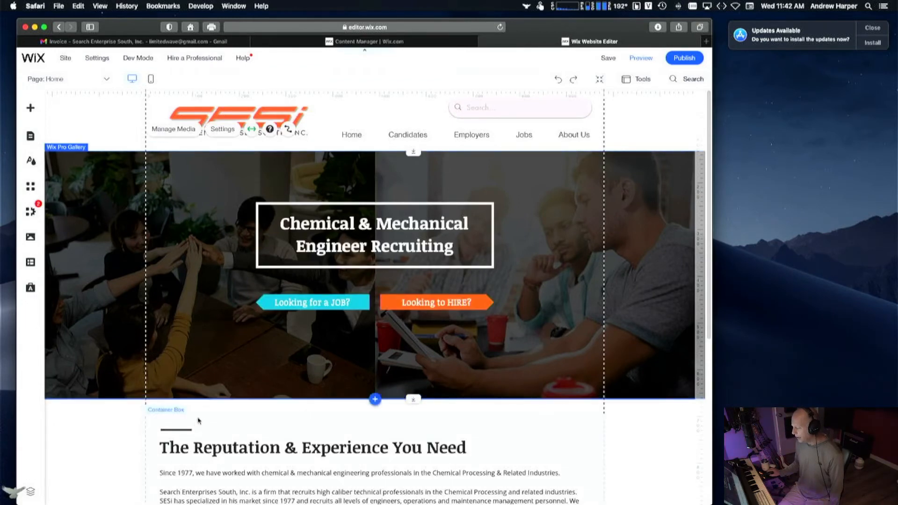
Step: Select the footer's telephone text, the strip behind it and the footer itself to show their editing options
{"action": "scroll", "coordinate": [240, 405], "scroll_direction": "down", "scroll_amount": 5}
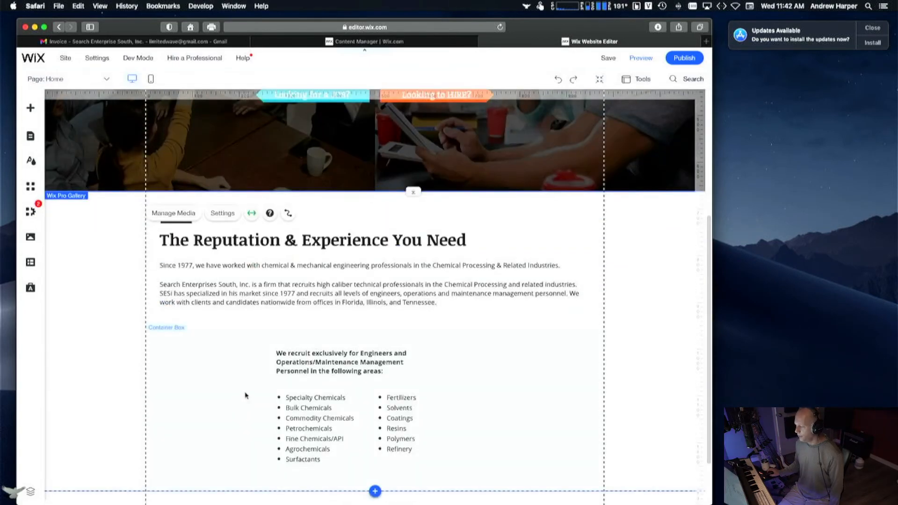
{"action": "scroll", "coordinate": [243, 314], "scroll_direction": "down", "scroll_amount": 2}
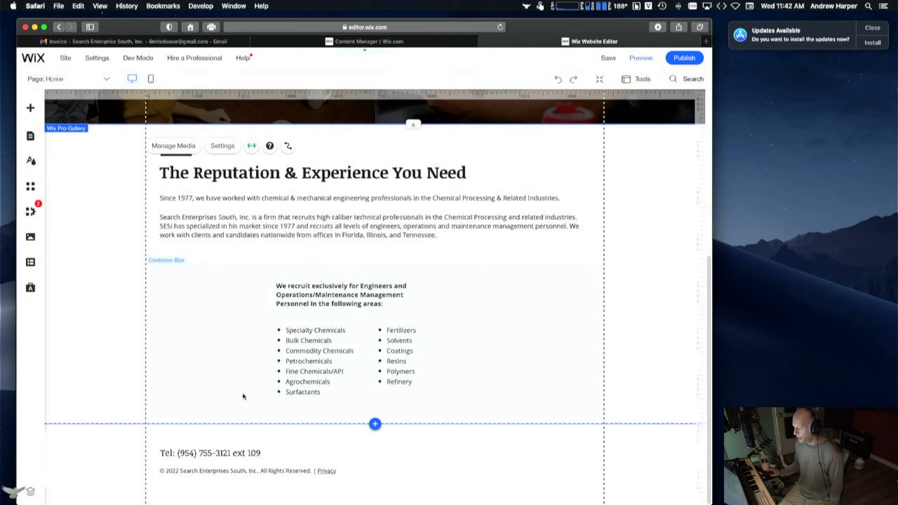
{"action": "left_click", "coordinate": [234, 453]}
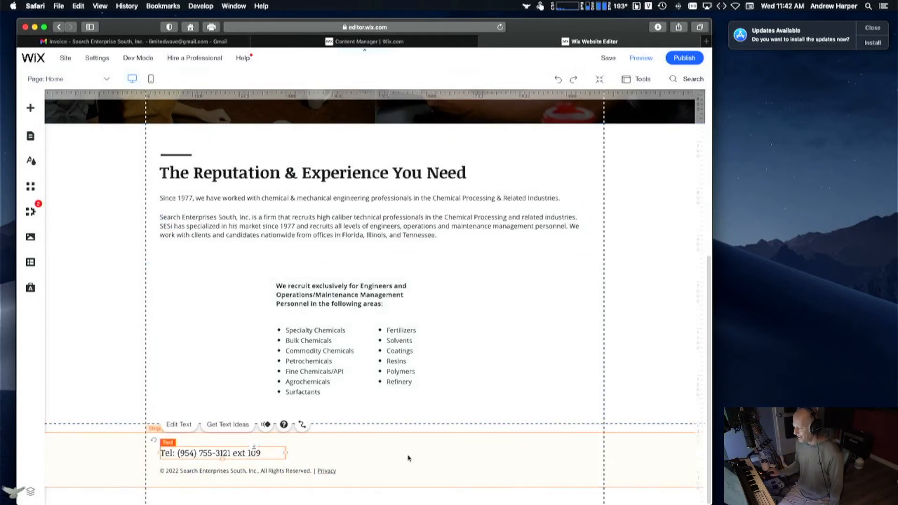
{"action": "left_click", "coordinate": [339, 443]}
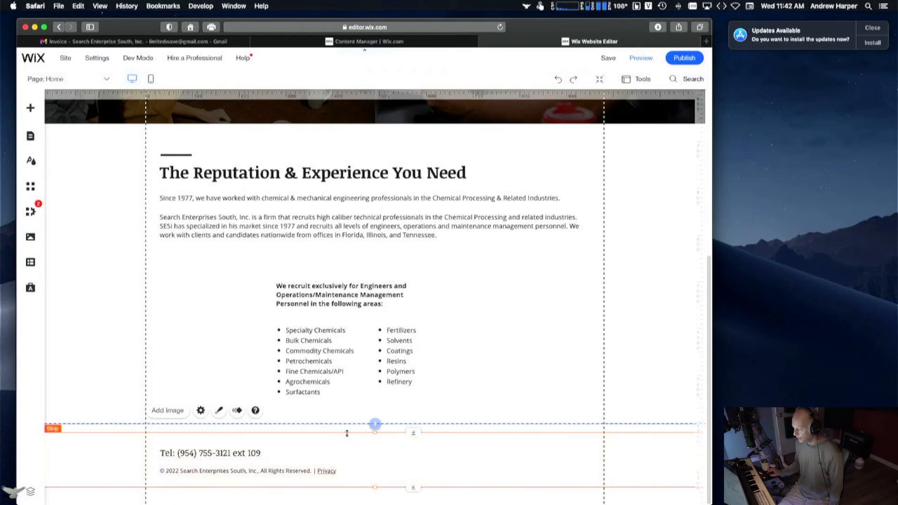
{"action": "left_click", "coordinate": [217, 431]}
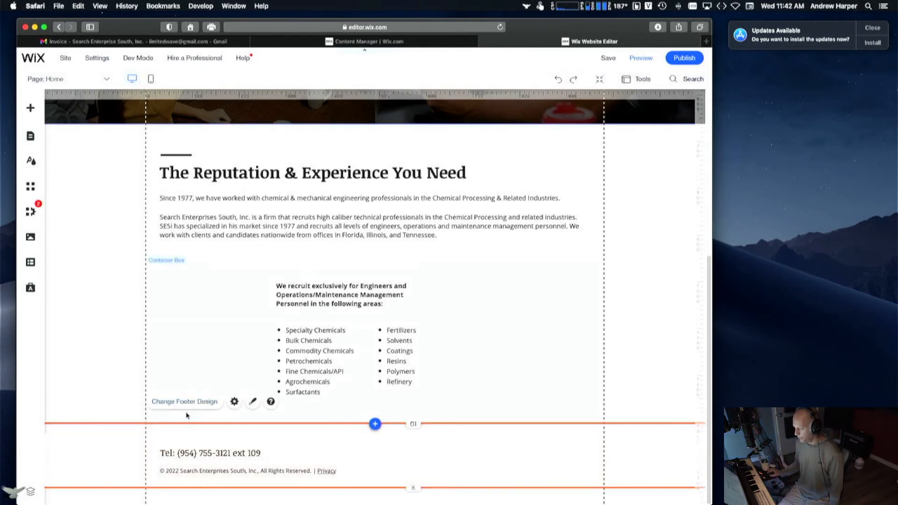
{"action": "left_click", "coordinate": [186, 442]}
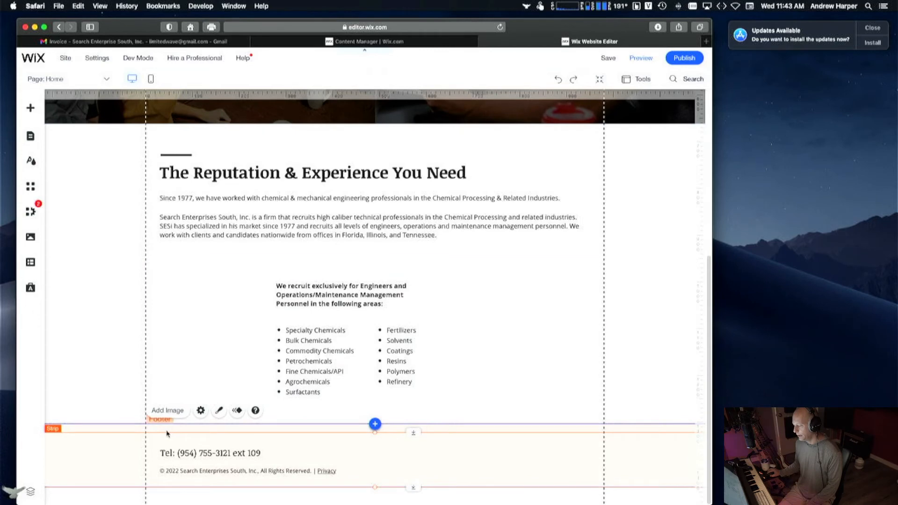
{"action": "left_click", "coordinate": [171, 434]}
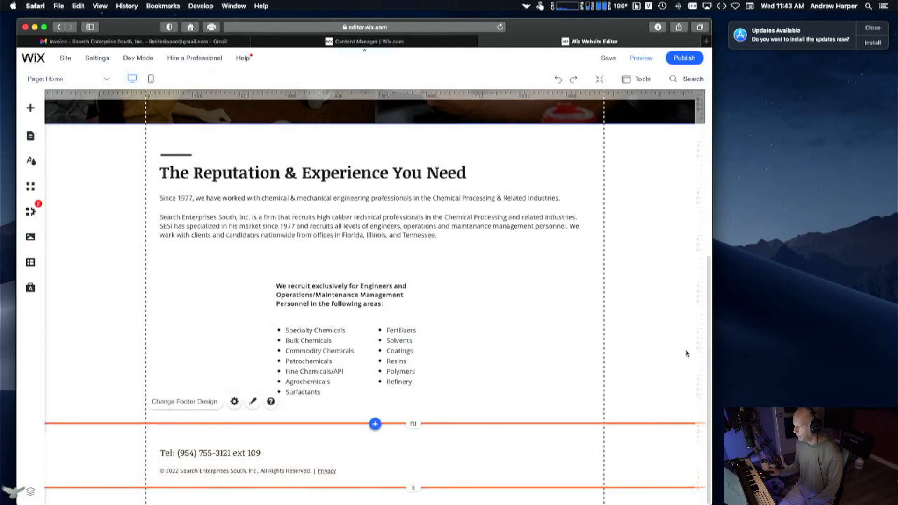
Step: Select the Home page background and the header's logo image to show their editing options
{"action": "left_click", "coordinate": [111, 210]}
{"action": "scroll", "coordinate": [111, 210], "scroll_direction": "up", "scroll_amount": 4}
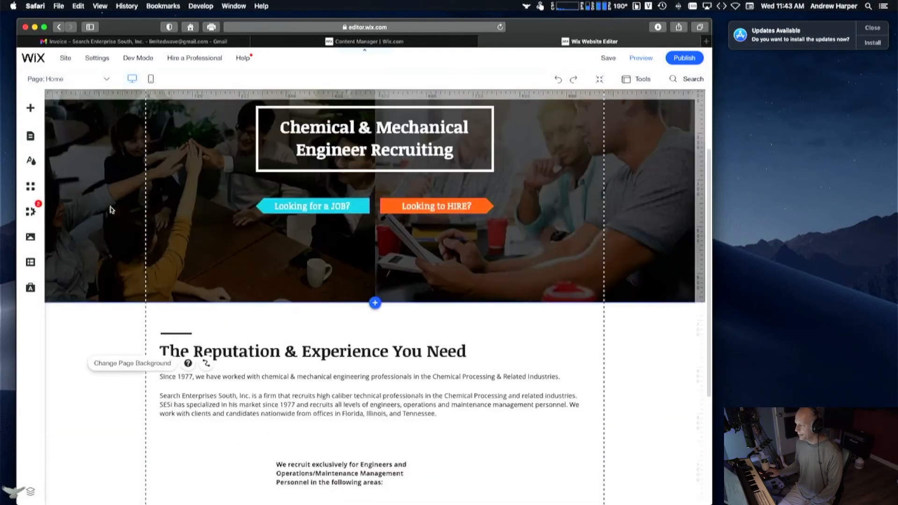
{"action": "scroll", "coordinate": [111, 210], "scroll_direction": "up", "scroll_amount": 2}
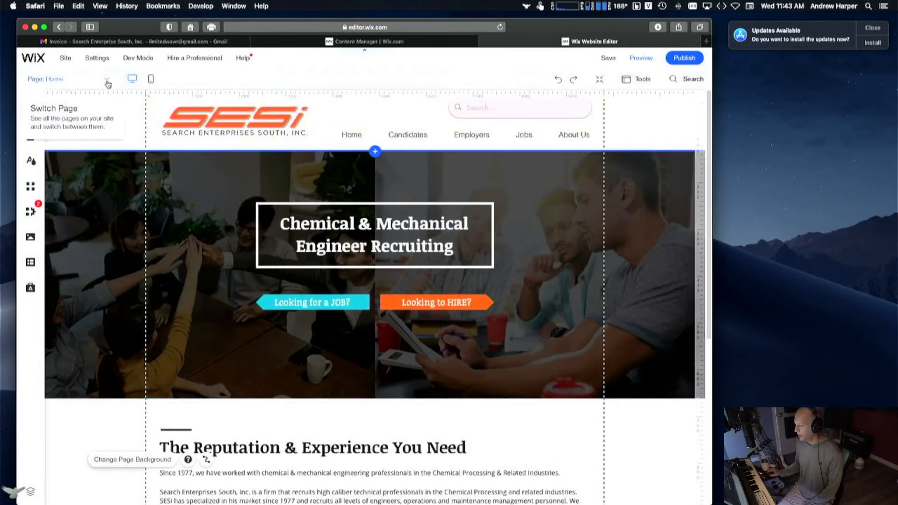
{"action": "left_click", "coordinate": [243, 125]}
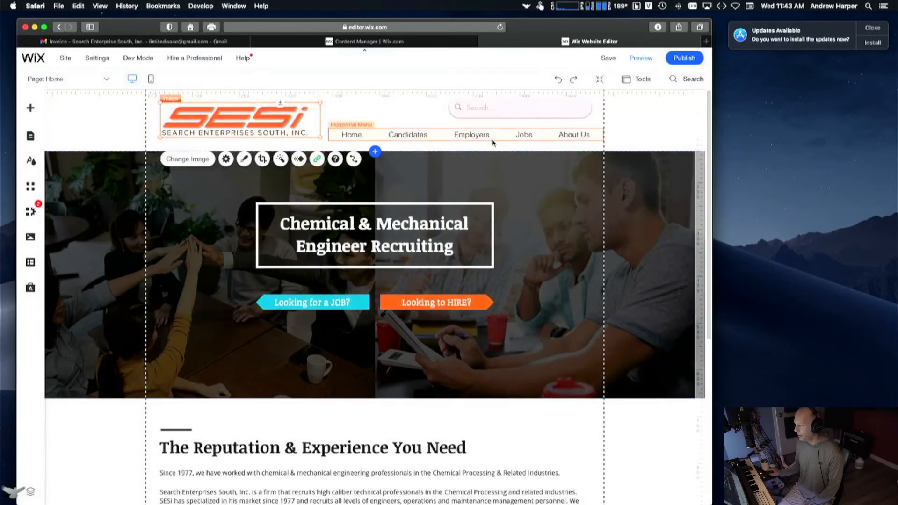
Step: Open the header menu's page management and review the page options for Home and Privacy, then close it
{"action": "left_click", "coordinate": [493, 140]}
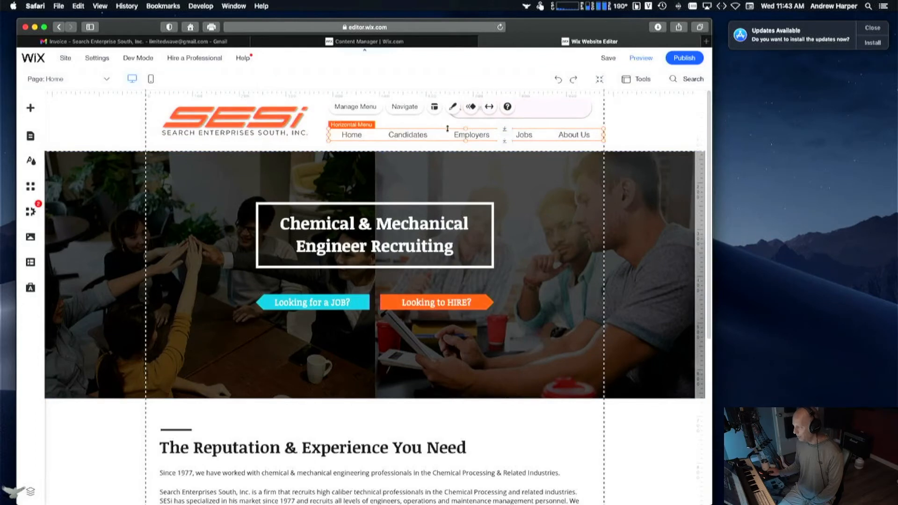
{"action": "left_click", "coordinate": [359, 109]}
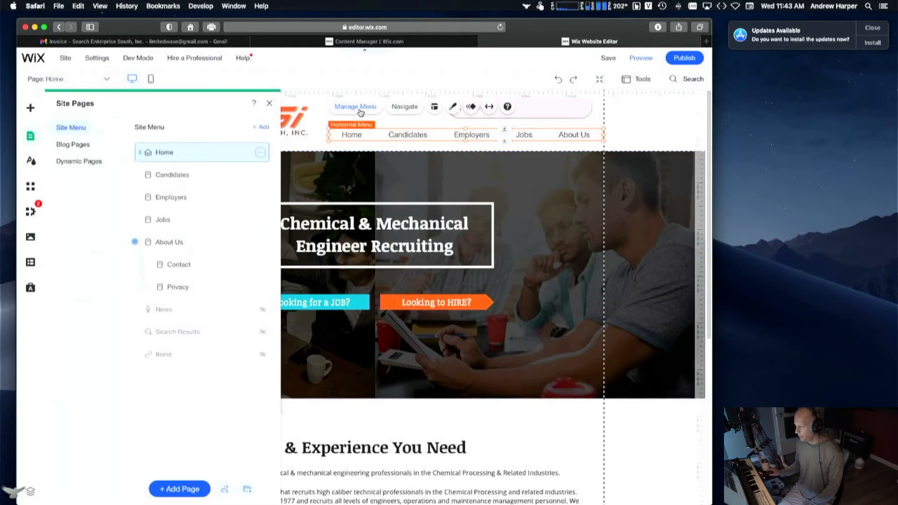
{"action": "left_click", "coordinate": [261, 153]}
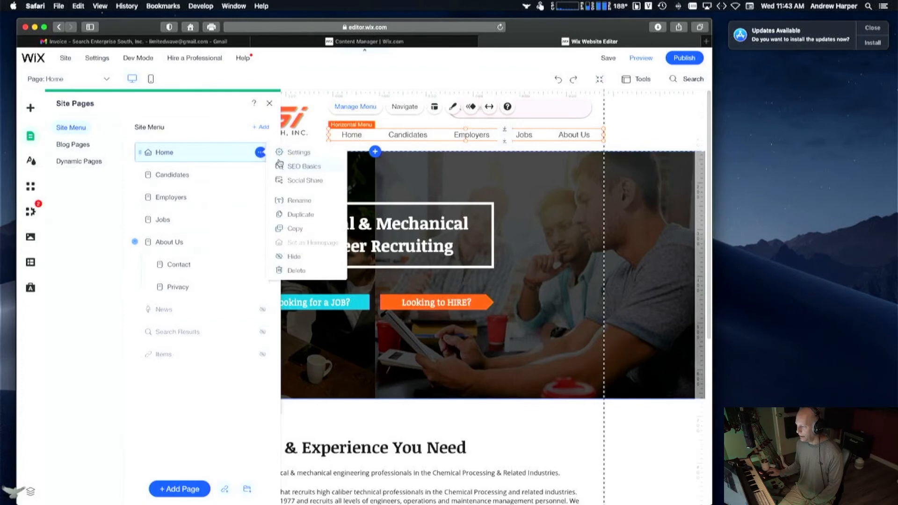
{"action": "left_click", "coordinate": [224, 127]}
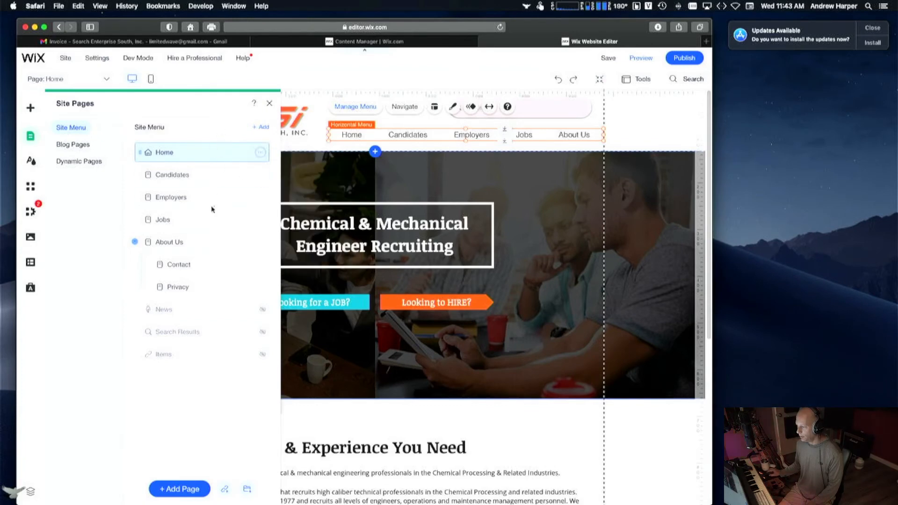
{"action": "left_click", "coordinate": [261, 288]}
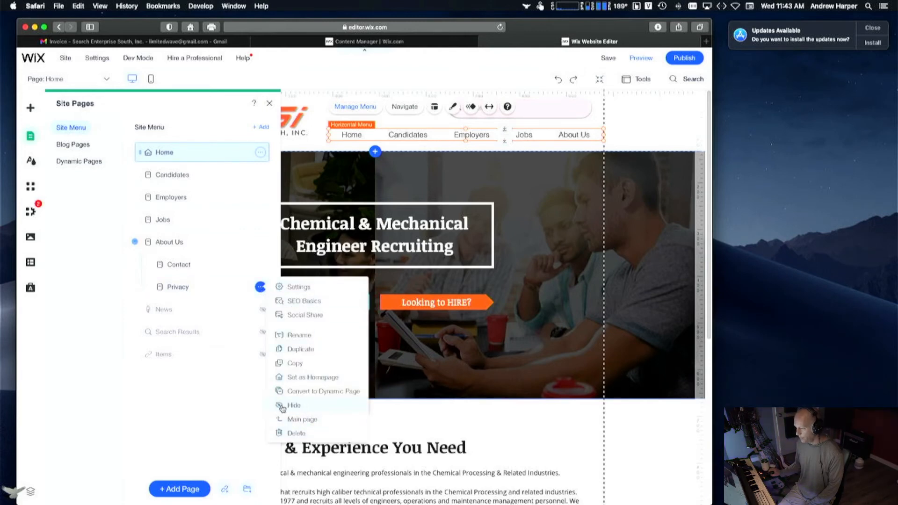
{"action": "left_click", "coordinate": [98, 202]}
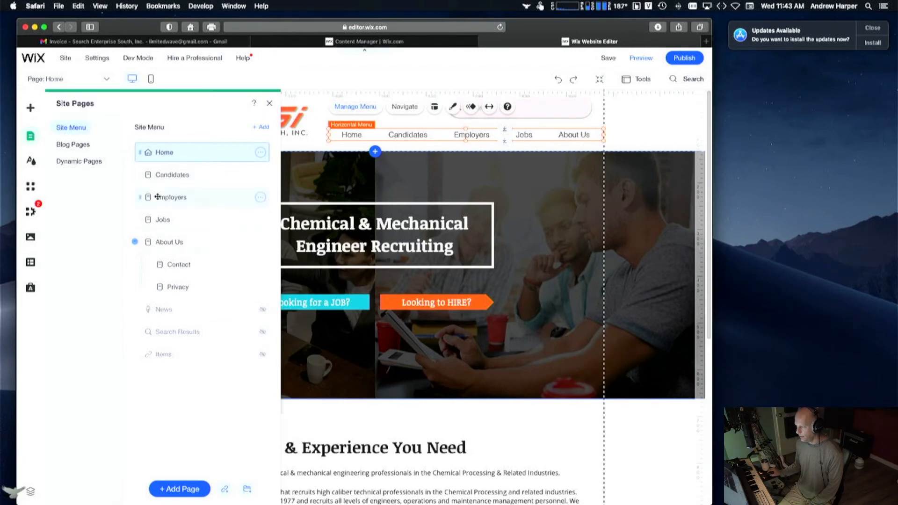
{"action": "left_click", "coordinate": [270, 104]}
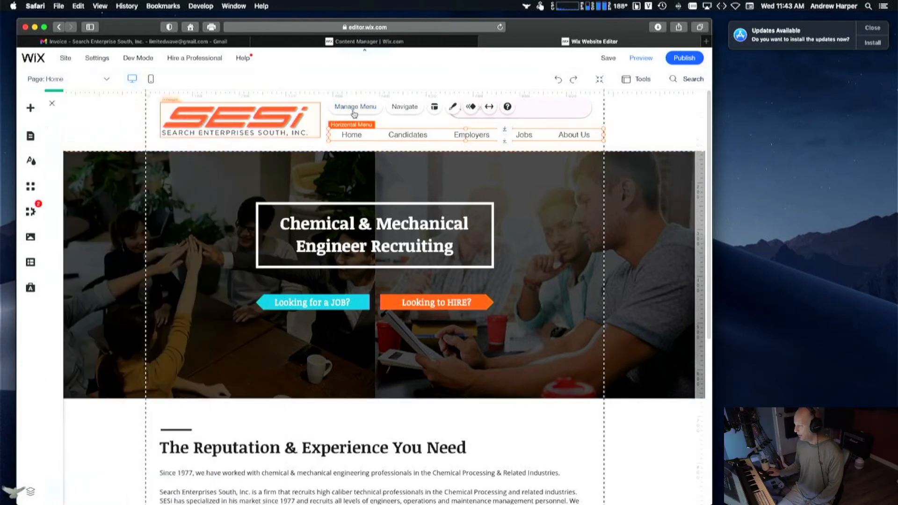
Step: Review the list of site, blog and dynamic pages, and open the Jobs page at its job listings repeater
{"action": "left_click", "coordinate": [405, 109]}
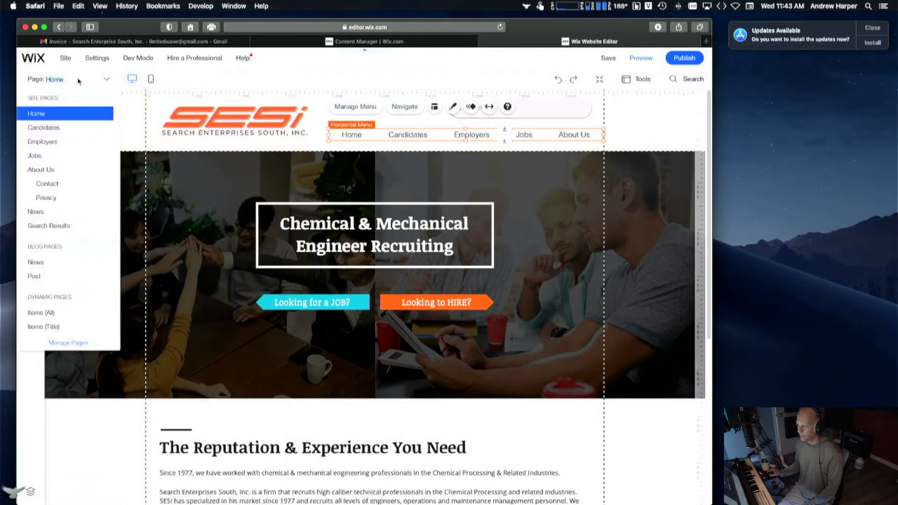
{"action": "left_click", "coordinate": [107, 79]}
{"action": "left_click", "coordinate": [107, 80]}
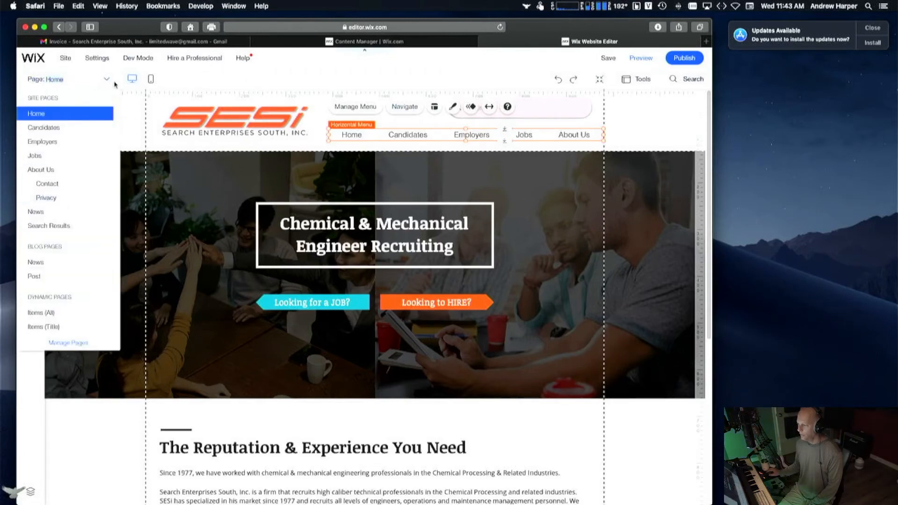
{"action": "left_click", "coordinate": [112, 82]}
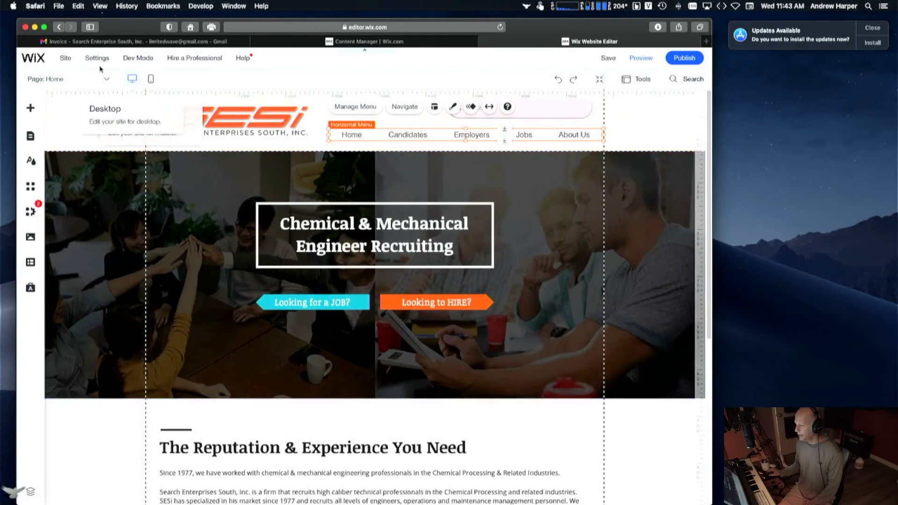
{"action": "left_click", "coordinate": [102, 78]}
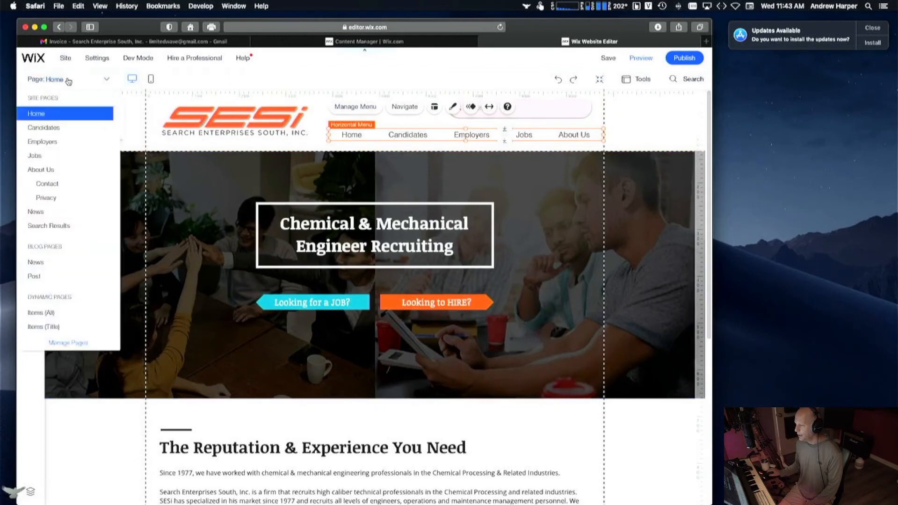
{"action": "left_click", "coordinate": [64, 157]}
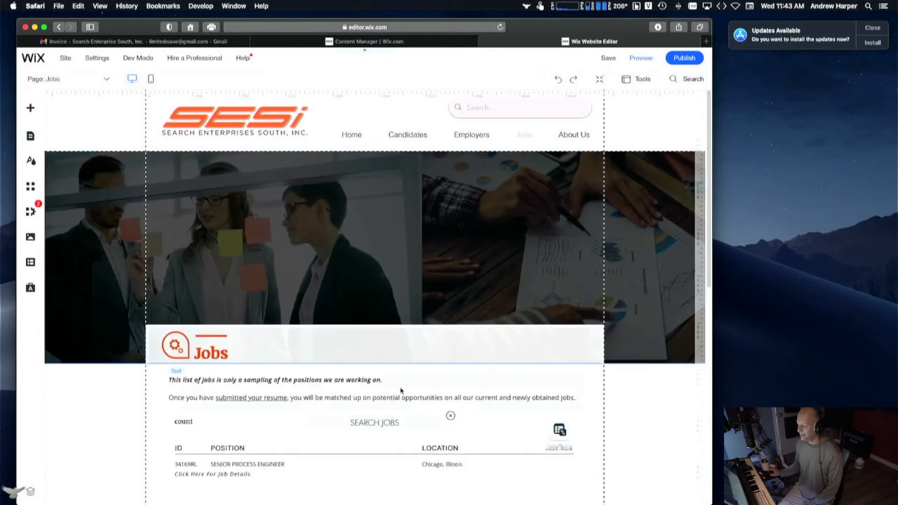
{"action": "scroll", "coordinate": [450, 405], "scroll_direction": "down", "scroll_amount": 3}
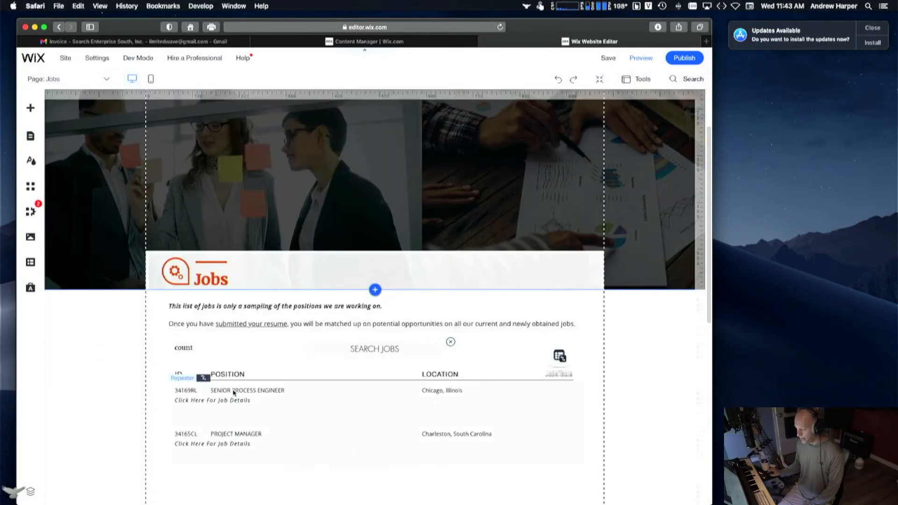
Step: Preview the Jobs page, search its listings for "chicago", and clear the search text
{"action": "left_click", "coordinate": [641, 58]}
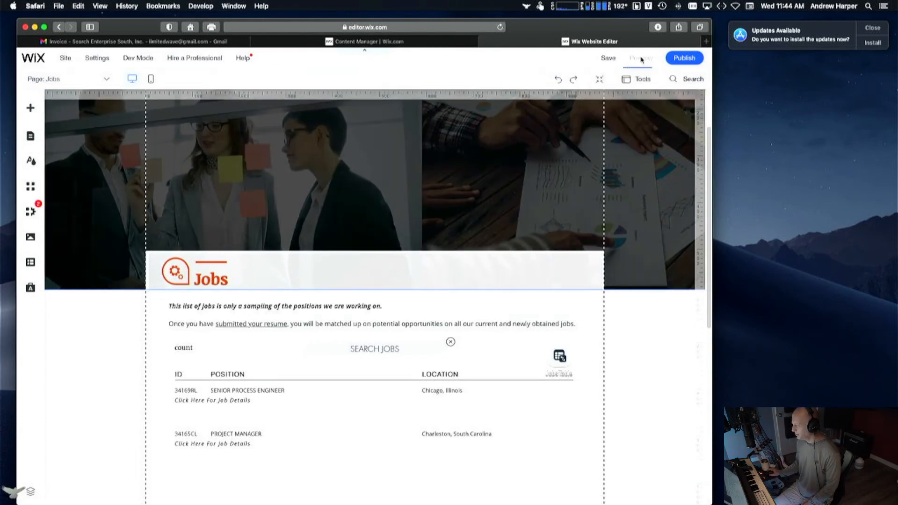
{"action": "left_click", "coordinate": [349, 328]}
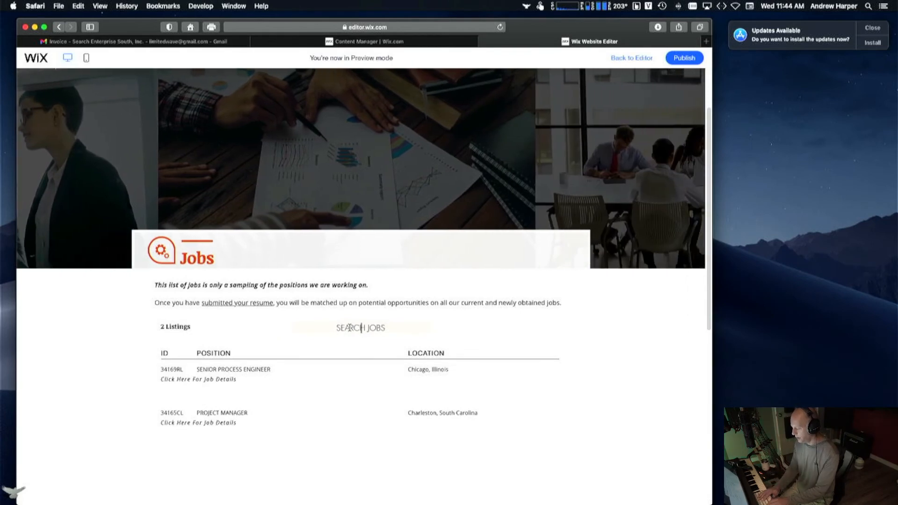
{"action": "type", "text": "ch"}
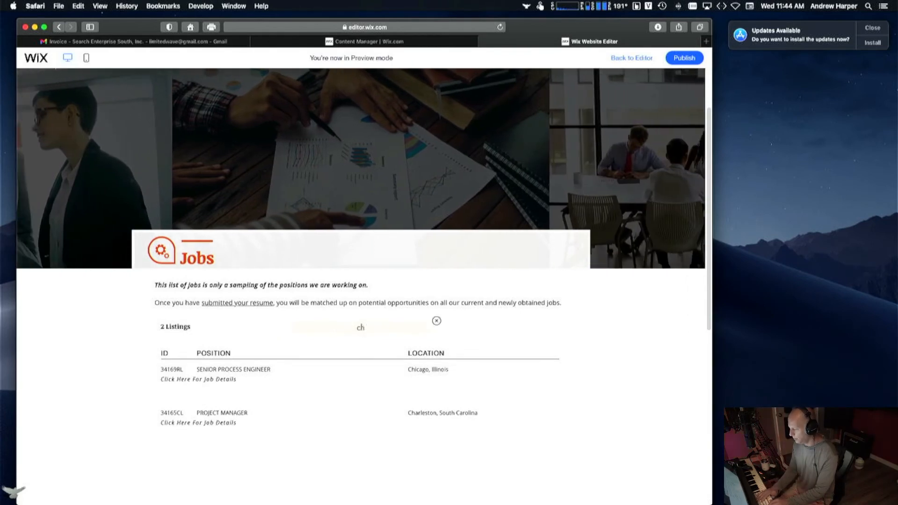
{"action": "type", "text": "icago"}
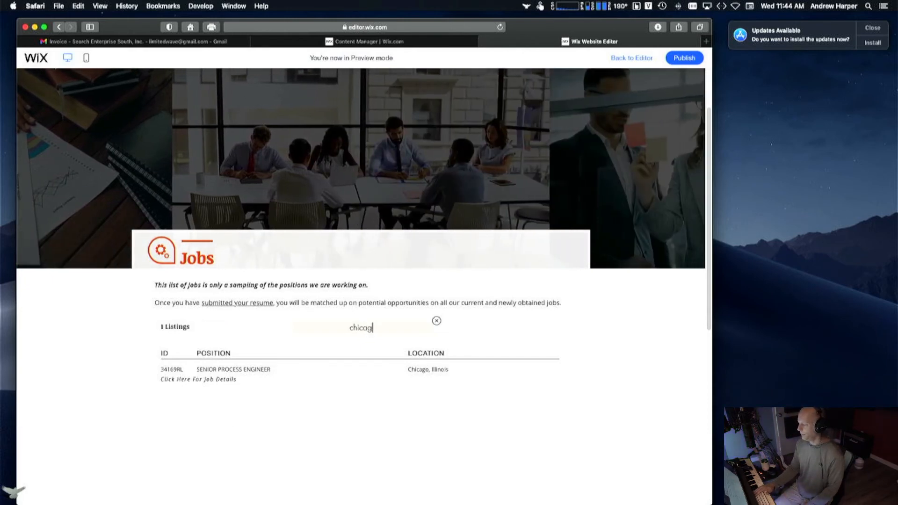
{"action": "key", "text": "BackSpace"}
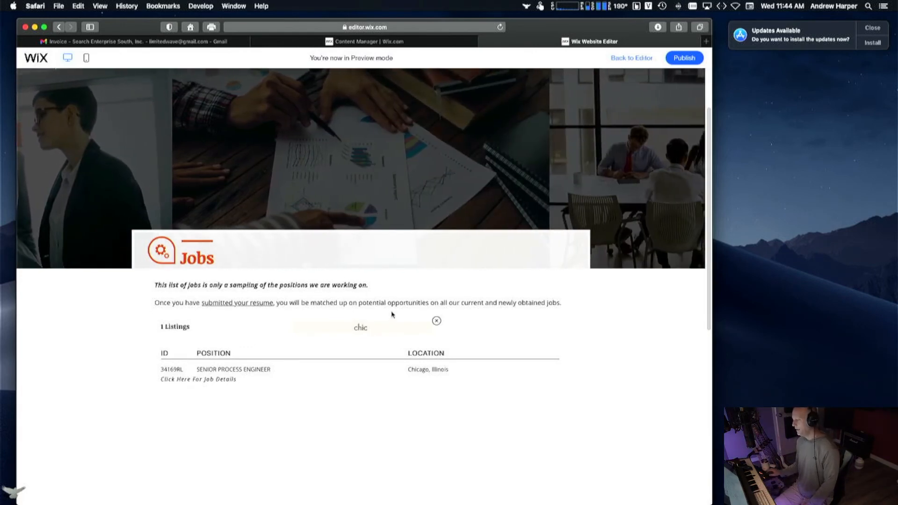
{"action": "key", "text": "BackSpace"}
{"action": "key", "text": "BackSpace"}
{"action": "key", "text": "BackSpace"}
{"action": "key", "text": "BackSpace"}
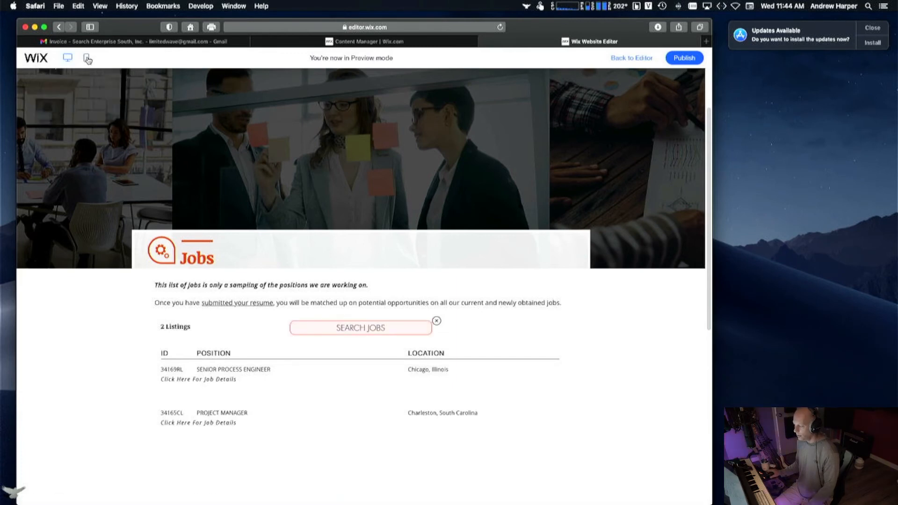
Step: Preview the Jobs page in mobile view, open the Senior Process Engineer job details, and return to the job listings
{"action": "left_click", "coordinate": [87, 58]}
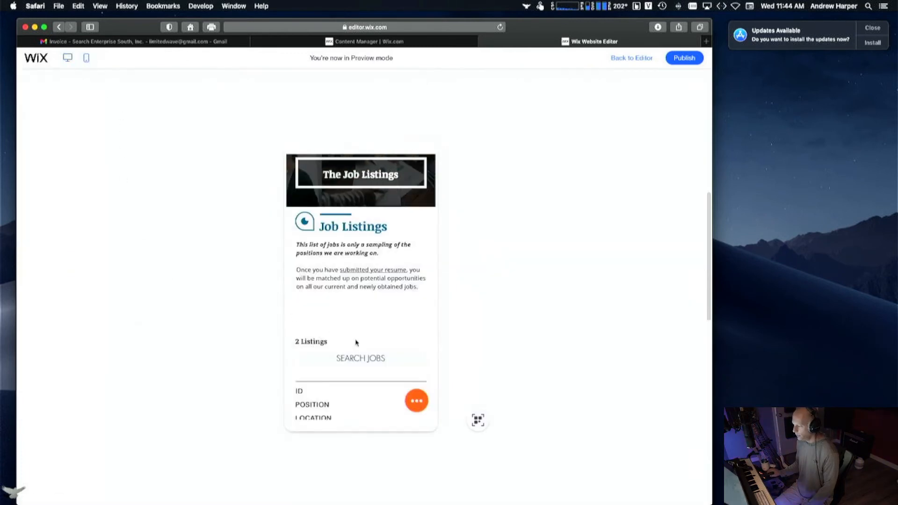
{"action": "scroll", "coordinate": [356, 339], "scroll_direction": "down", "scroll_amount": 5}
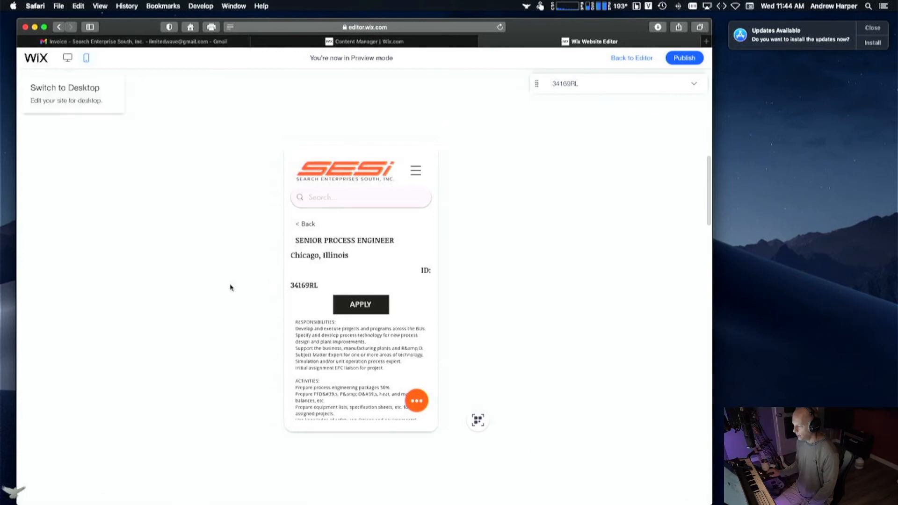
{"action": "scroll", "coordinate": [324, 366], "scroll_direction": "down", "scroll_amount": 2}
{"action": "left_click", "coordinate": [59, 27]}
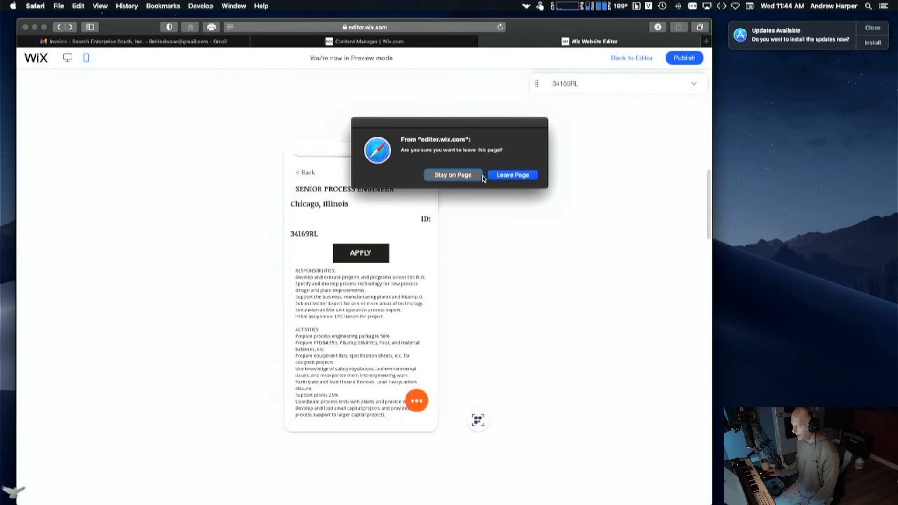
{"action": "left_click", "coordinate": [490, 175]}
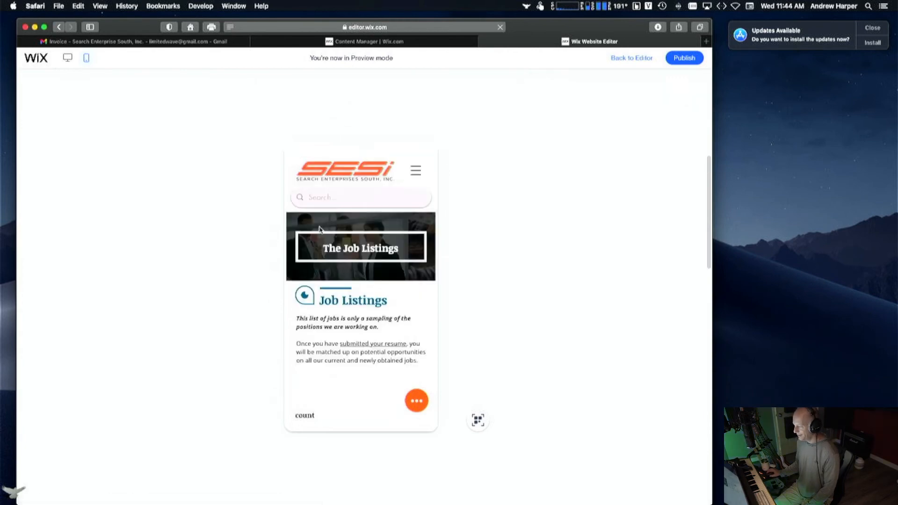
Step: Examine the job listings in the mobile preview and the mobile editor, previewing the page again and returning to editing
{"action": "scroll", "coordinate": [367, 380], "scroll_direction": "down", "scroll_amount": 5}
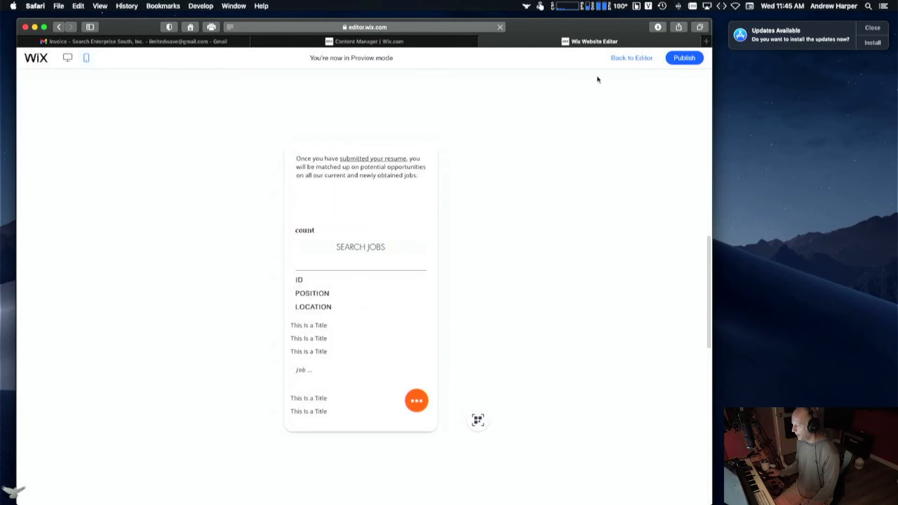
{"action": "left_click", "coordinate": [625, 60]}
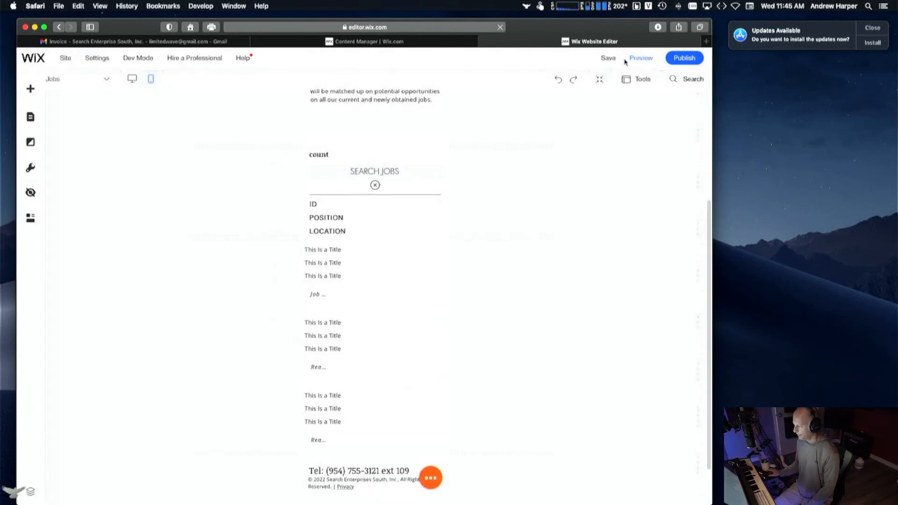
{"action": "scroll", "coordinate": [485, 282], "scroll_direction": "up", "scroll_amount": 3}
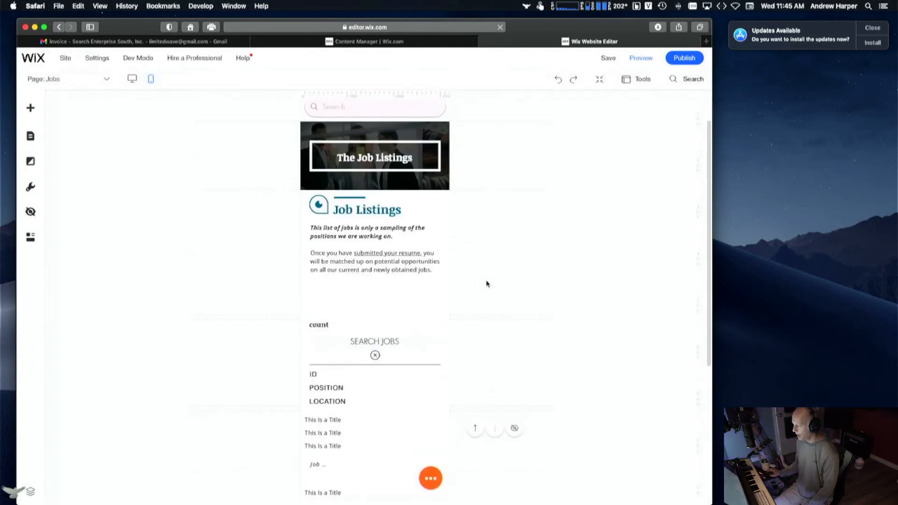
{"action": "left_click", "coordinate": [642, 58]}
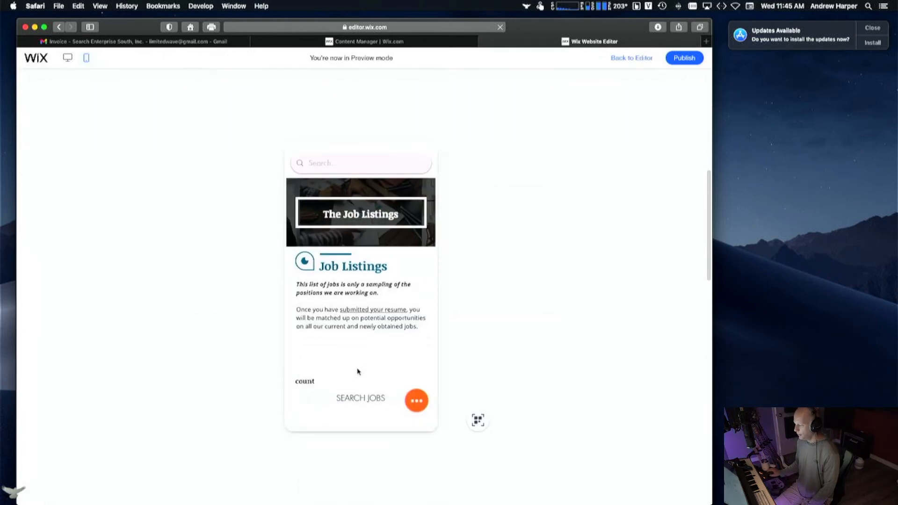
{"action": "scroll", "coordinate": [360, 370], "scroll_direction": "down", "scroll_amount": 4}
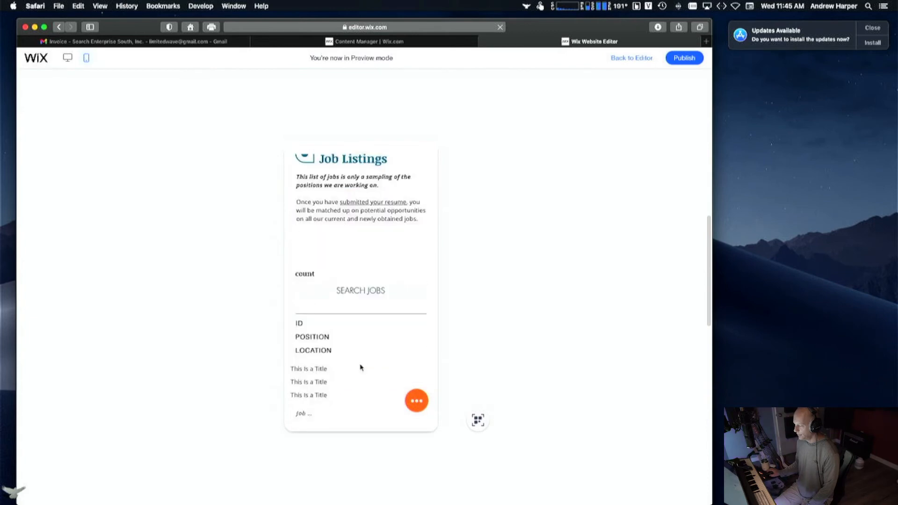
{"action": "scroll", "coordinate": [360, 368], "scroll_direction": "down", "scroll_amount": 2}
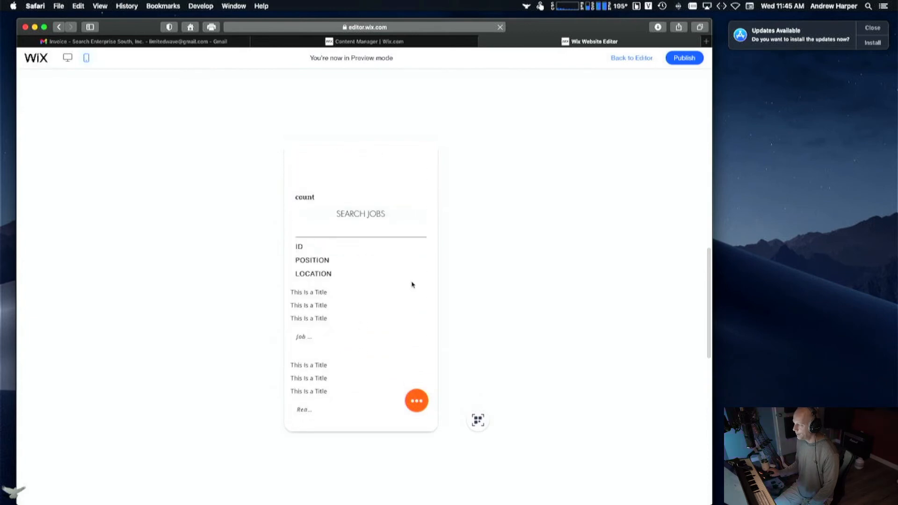
{"action": "left_click", "coordinate": [630, 58]}
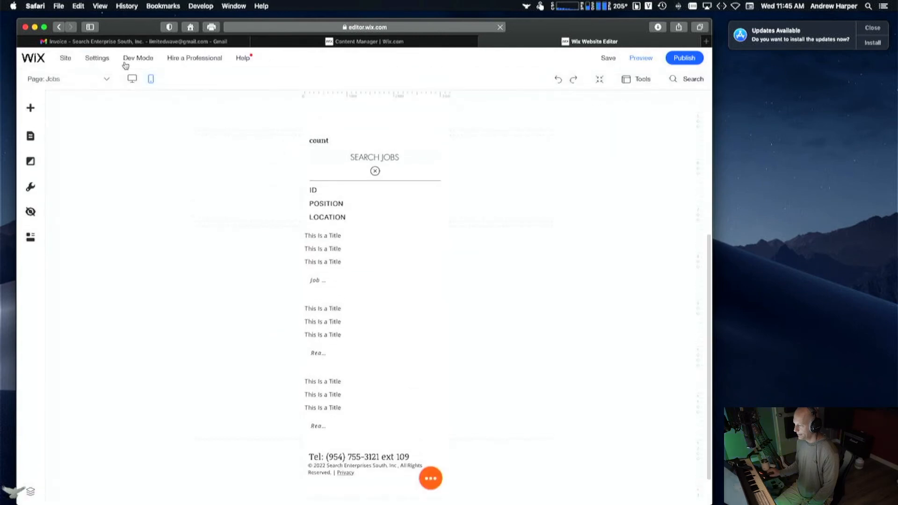
Step: Switch to desktop view, preview the Senior Process Engineer details from the listings, follow the Back link, and return to the editor
{"action": "mouse_move", "coordinate": [125, 66]}
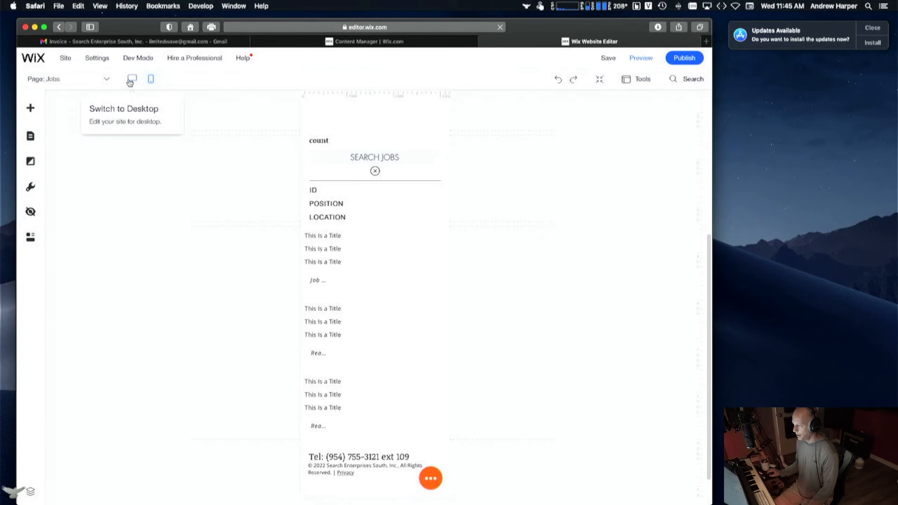
{"action": "left_click", "coordinate": [131, 81]}
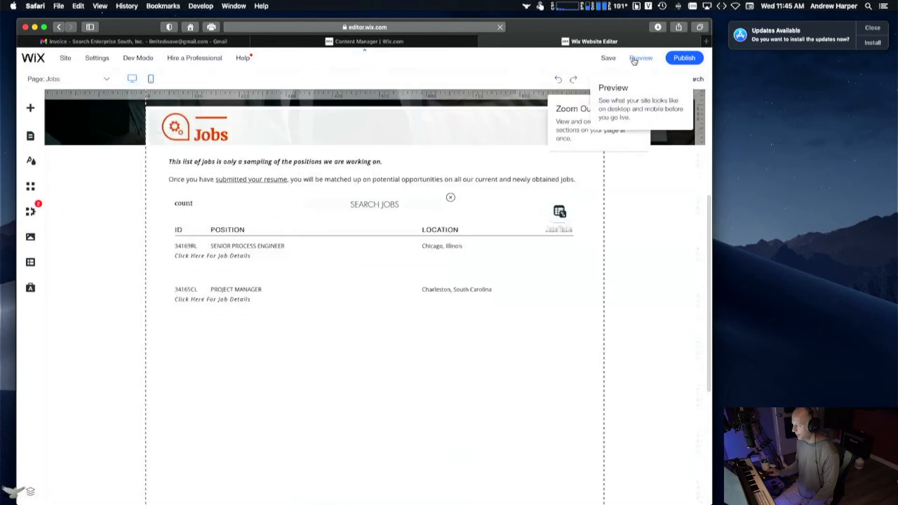
{"action": "left_click", "coordinate": [638, 60]}
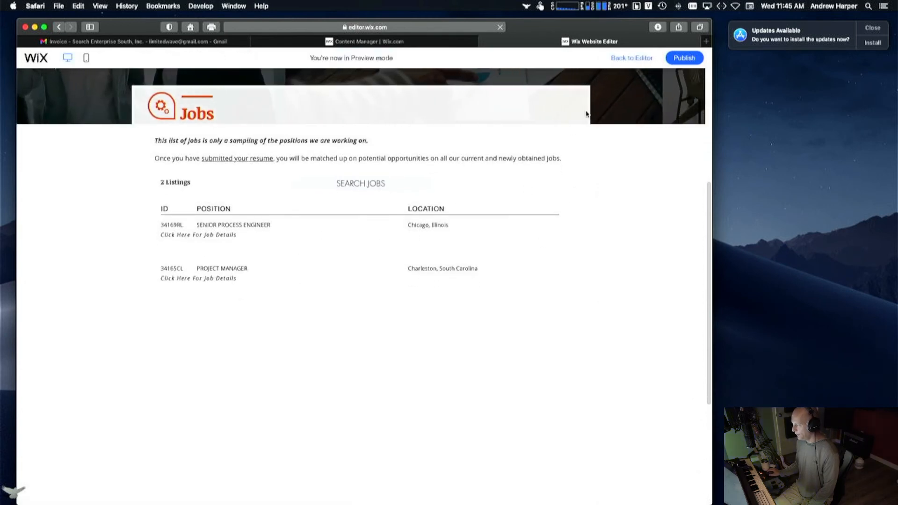
{"action": "left_click", "coordinate": [197, 238]}
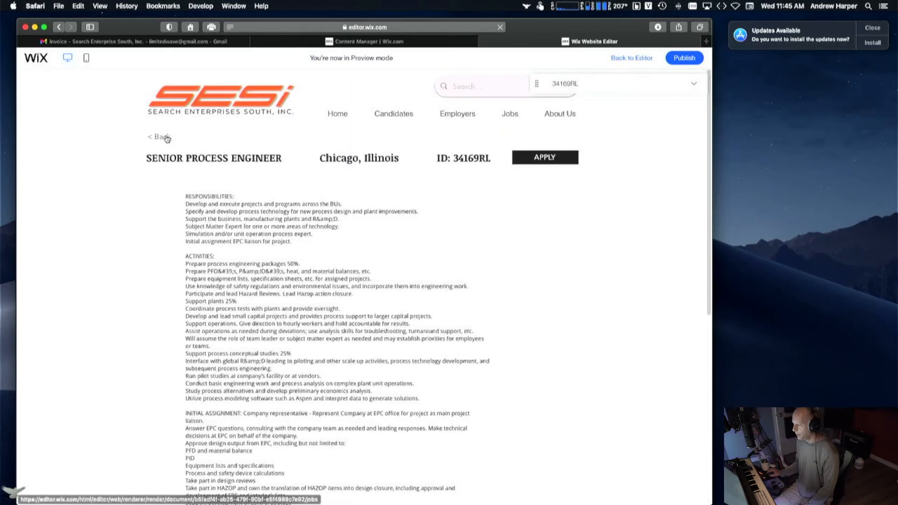
{"action": "left_click", "coordinate": [167, 138]}
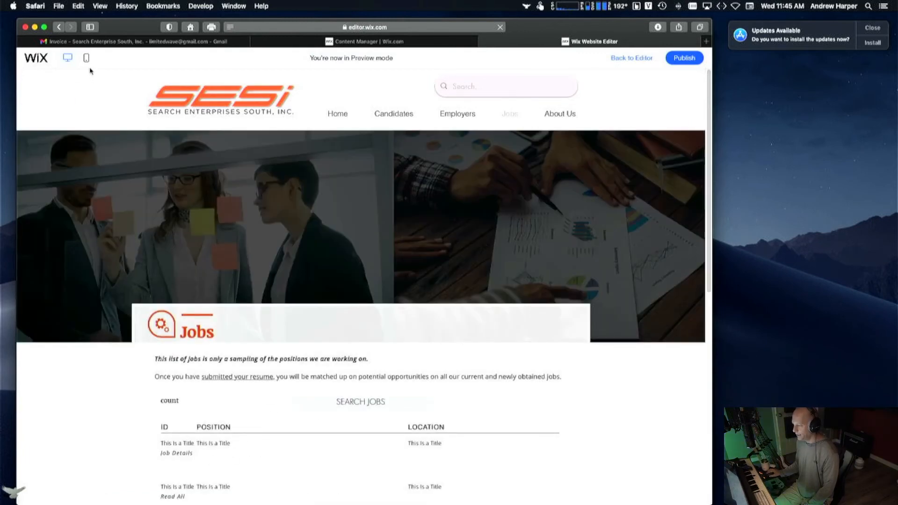
{"action": "left_click", "coordinate": [644, 59]}
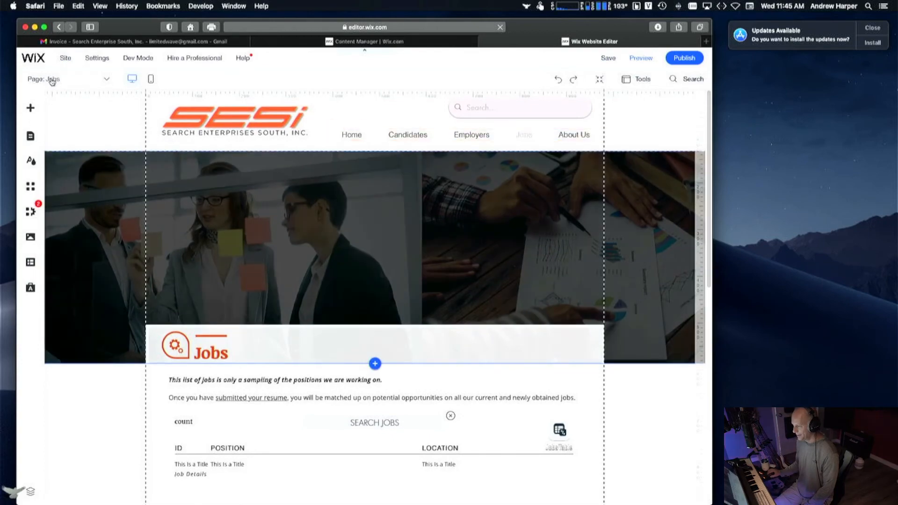
Step: Open the Employers page, switch back to Jobs, and preview its listings in desktop view before returning to the editor
{"action": "left_click", "coordinate": [50, 80]}
{"action": "left_click", "coordinate": [66, 141]}
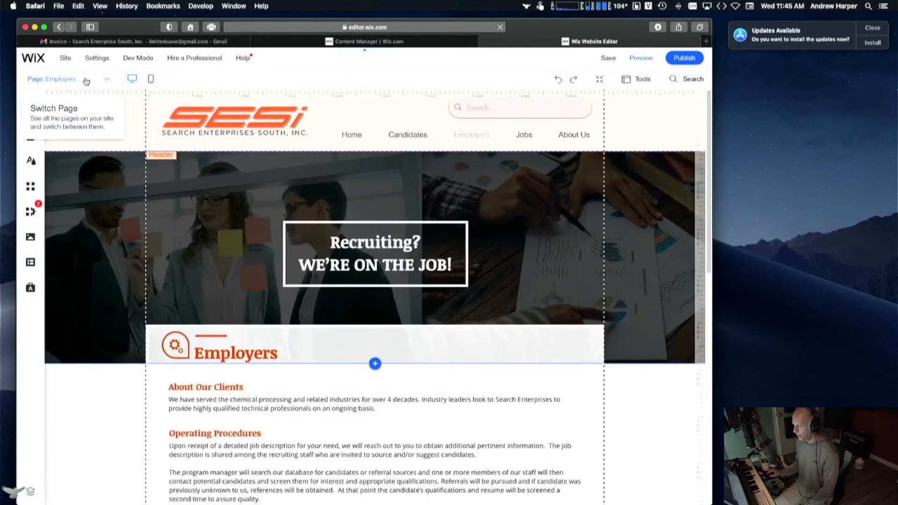
{"action": "left_click", "coordinate": [84, 83]}
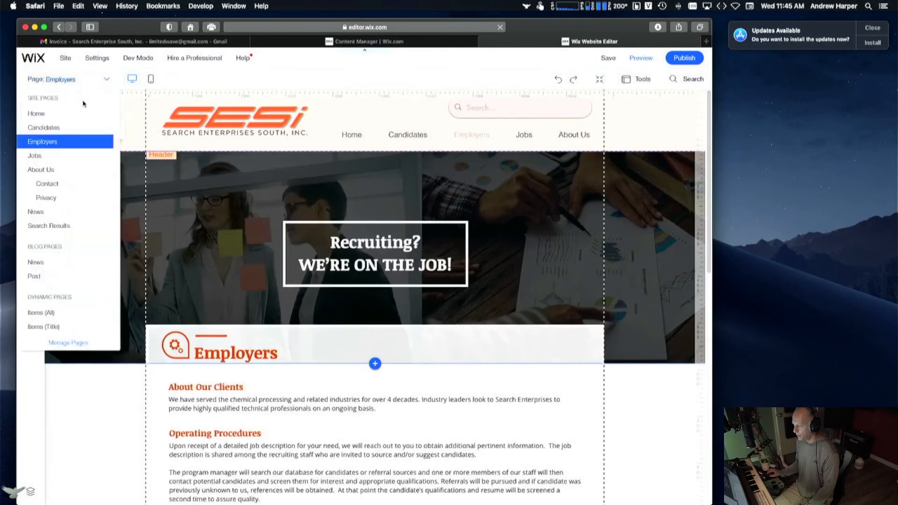
{"action": "left_click", "coordinate": [73, 158]}
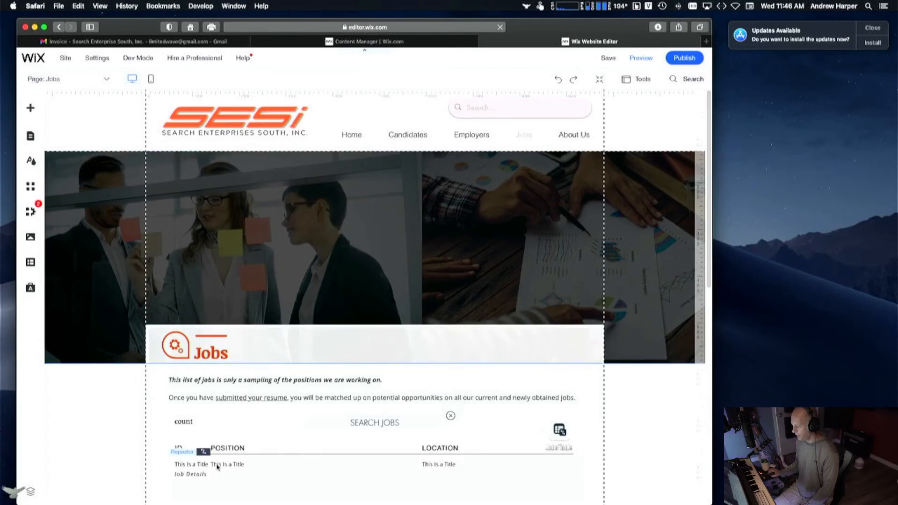
{"action": "scroll", "coordinate": [489, 344], "scroll_direction": "down", "scroll_amount": 2}
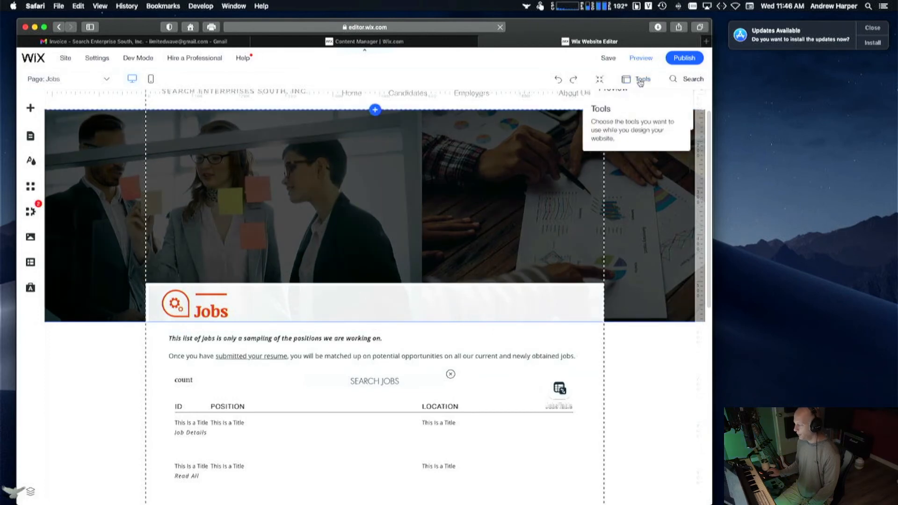
{"action": "left_click", "coordinate": [638, 58]}
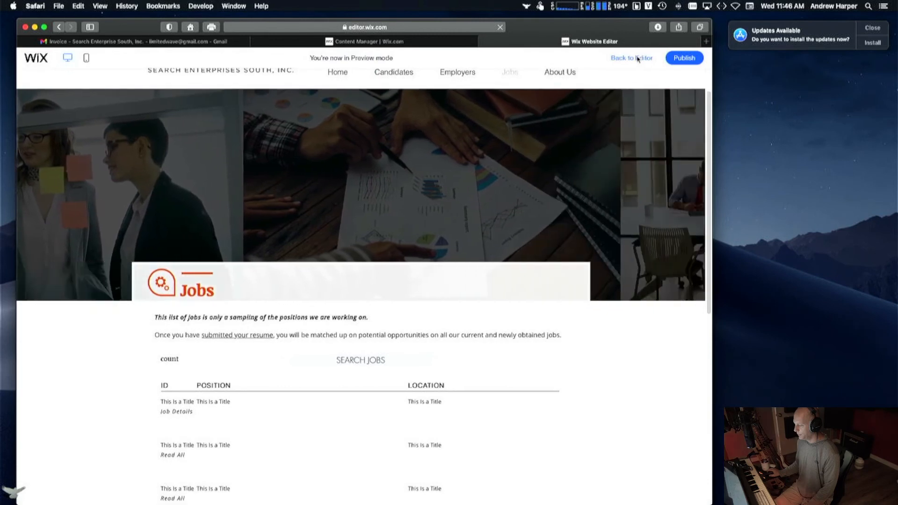
{"action": "left_click", "coordinate": [631, 60]}
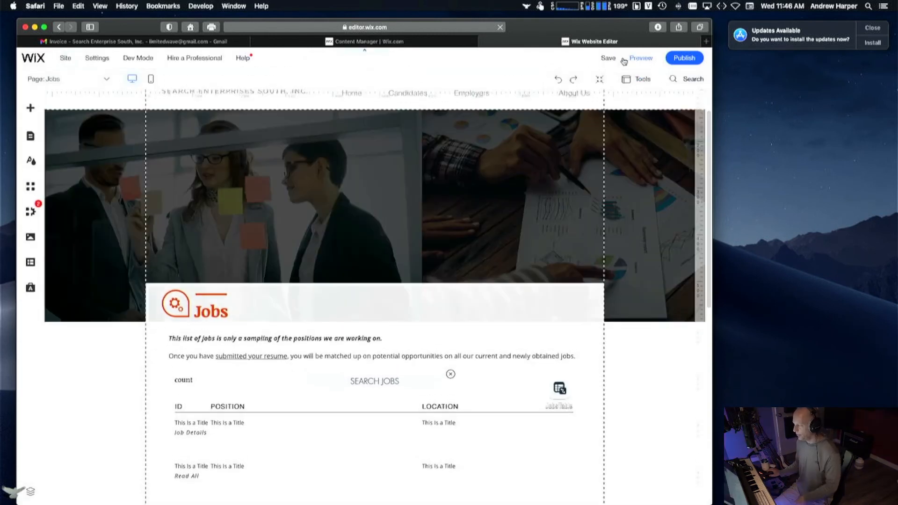
Step: Open the site dashboard's Home from the Content Manager, and return to the website editor
{"action": "left_click", "coordinate": [370, 42]}
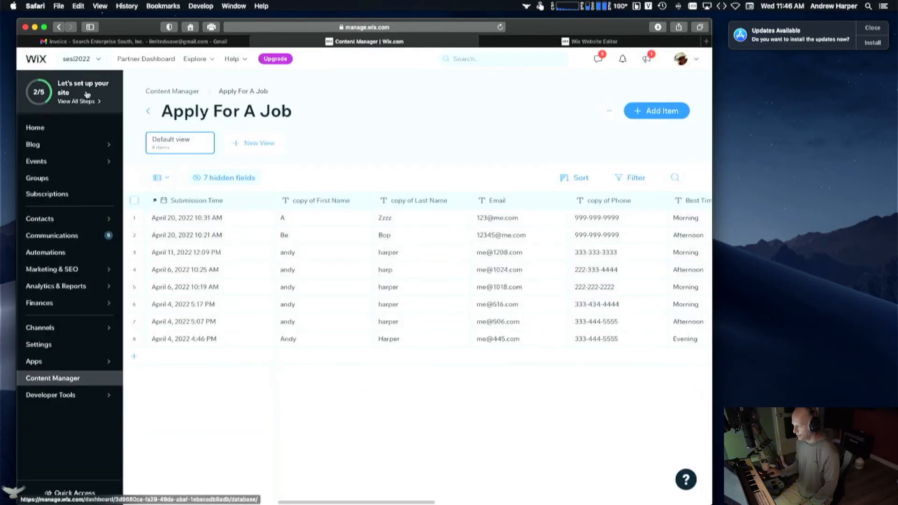
{"action": "left_click", "coordinate": [42, 128]}
{"action": "left_click", "coordinate": [508, 42]}
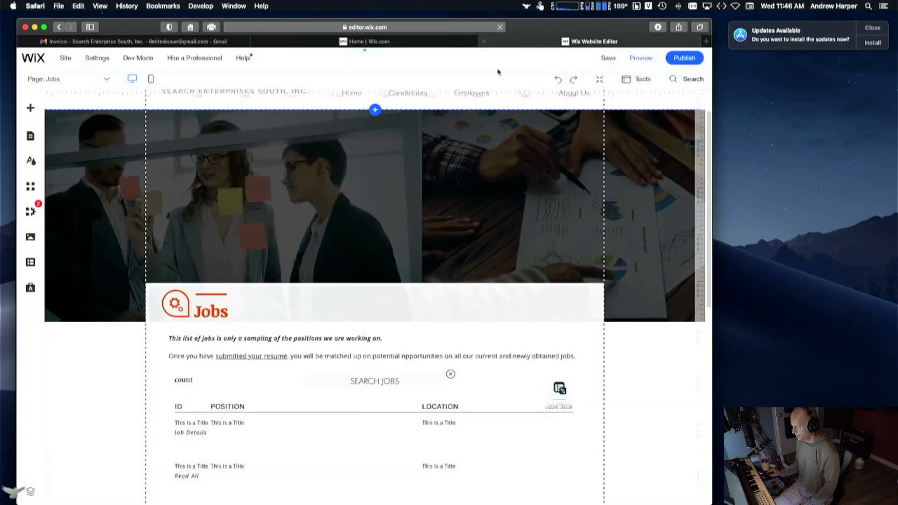
Step: View the Items (Title) dynamic page with its job details, and switch back to the Jobs page
{"action": "left_click", "coordinate": [71, 80]}
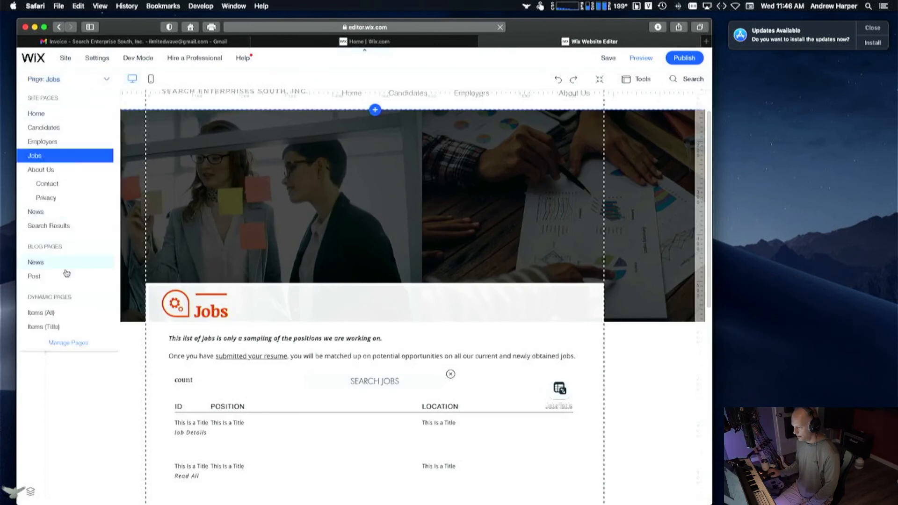
{"action": "left_click", "coordinate": [88, 331]}
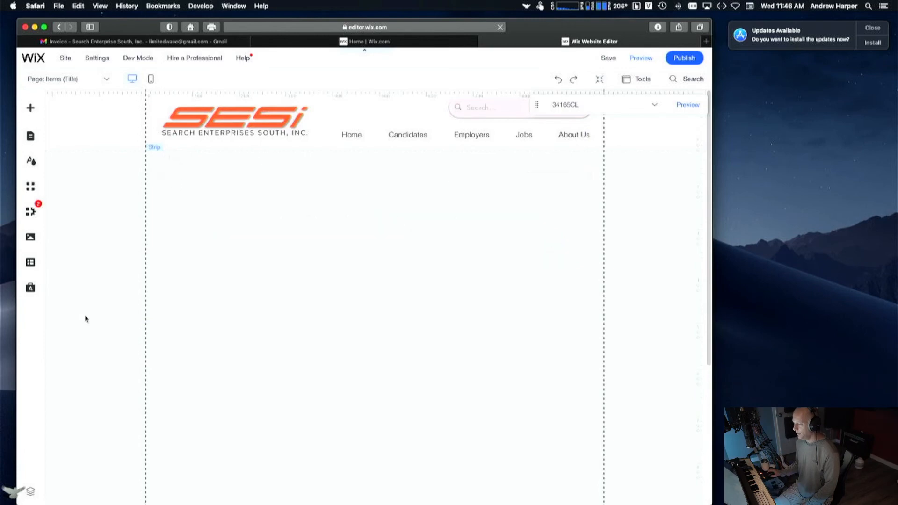
{"action": "left_click", "coordinate": [86, 83]}
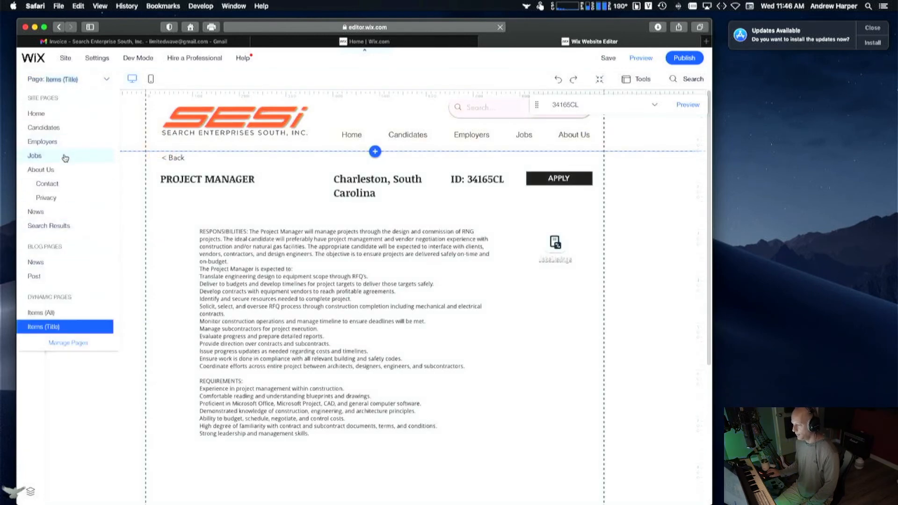
{"action": "left_click", "coordinate": [66, 159]}
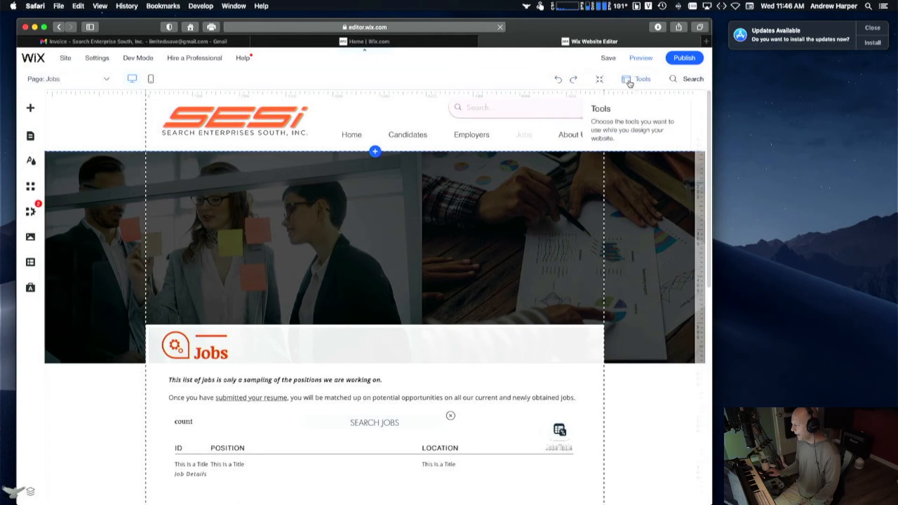
Step: Select the Job Details button inside the first item of the desktop job listings repeater
{"action": "scroll", "coordinate": [611, 345], "scroll_direction": "down", "scroll_amount": 3}
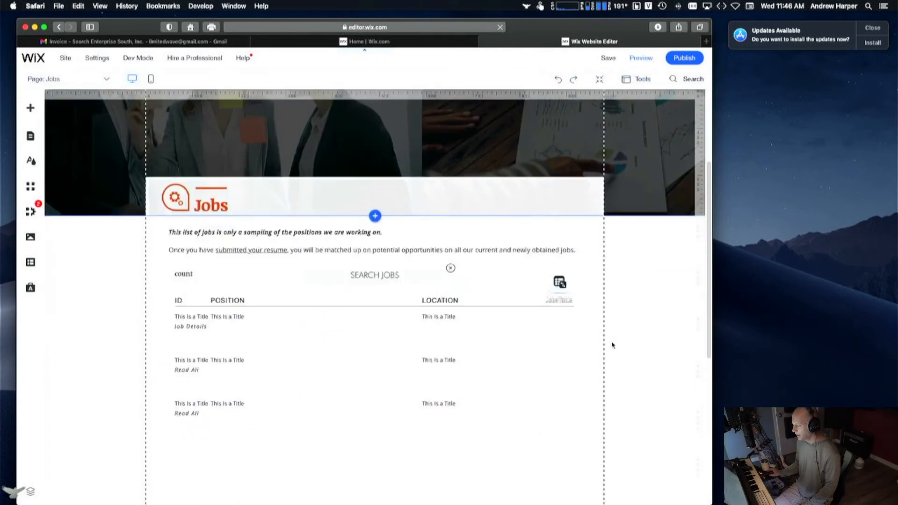
{"action": "left_click", "coordinate": [226, 332]}
{"action": "left_click", "coordinate": [202, 328]}
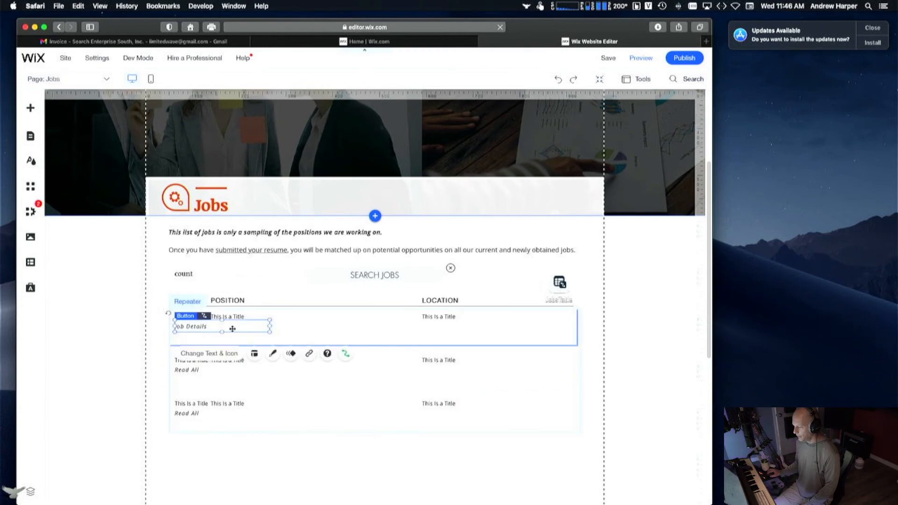
Step: In mobile view, widen the repeater's job details button so its full text "Click Here For Job Details" fits
{"action": "left_click", "coordinate": [150, 79]}
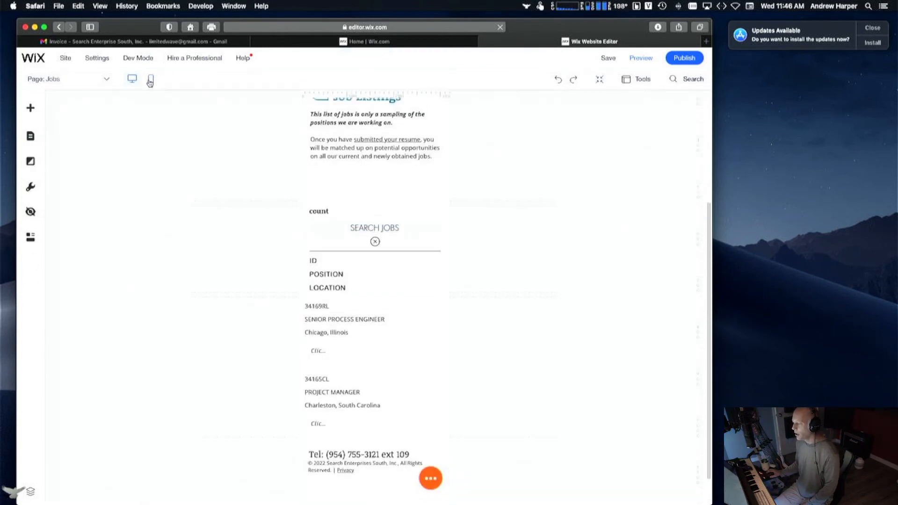
{"action": "left_click", "coordinate": [323, 354]}
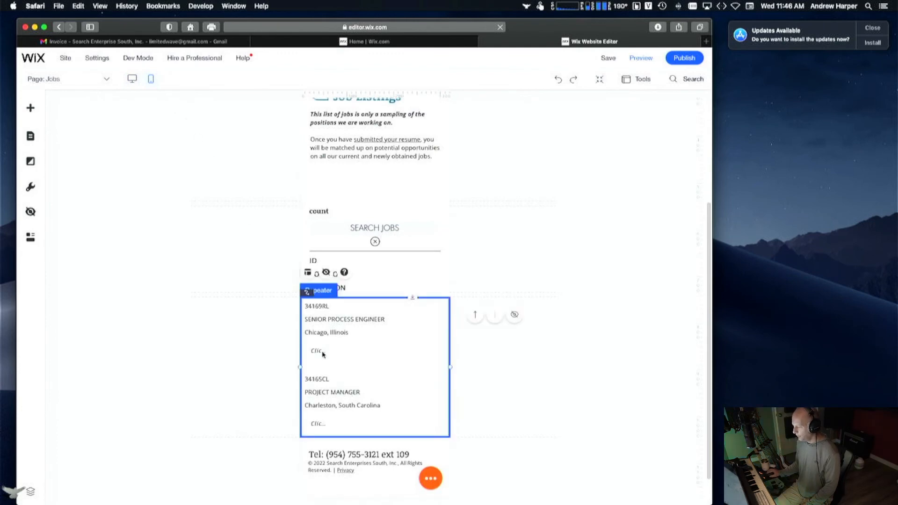
{"action": "left_click", "coordinate": [323, 354]}
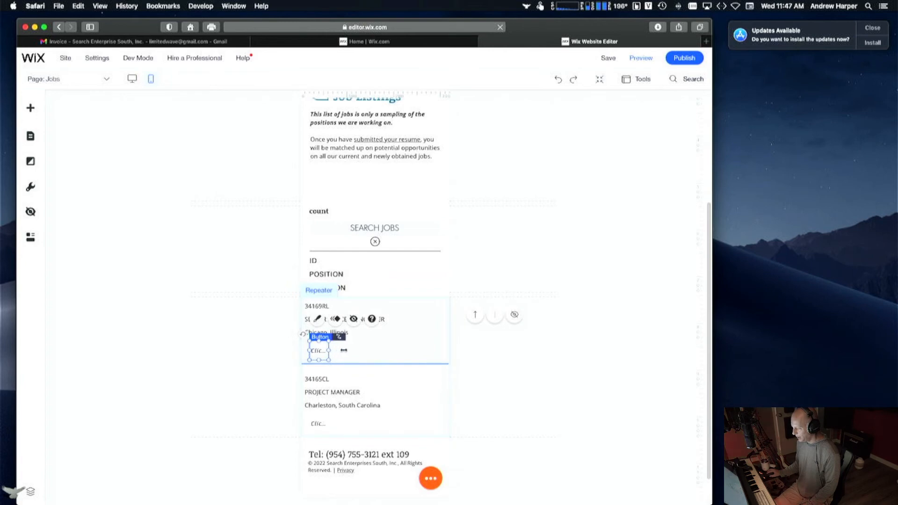
{"action": "left_click_drag", "start_coordinate": [344, 351], "coordinate": [407, 349]}
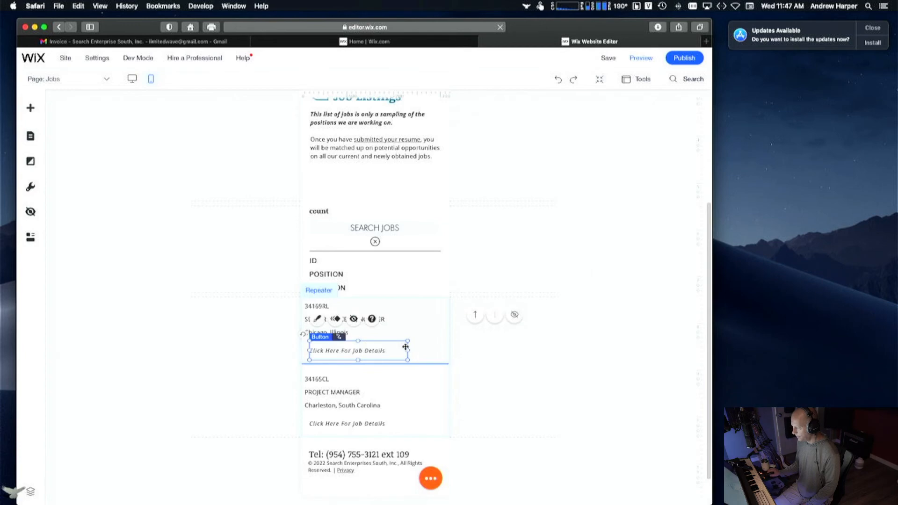
Step: Save the mobile Jobs page changes and publish the site
{"action": "left_click", "coordinate": [610, 58]}
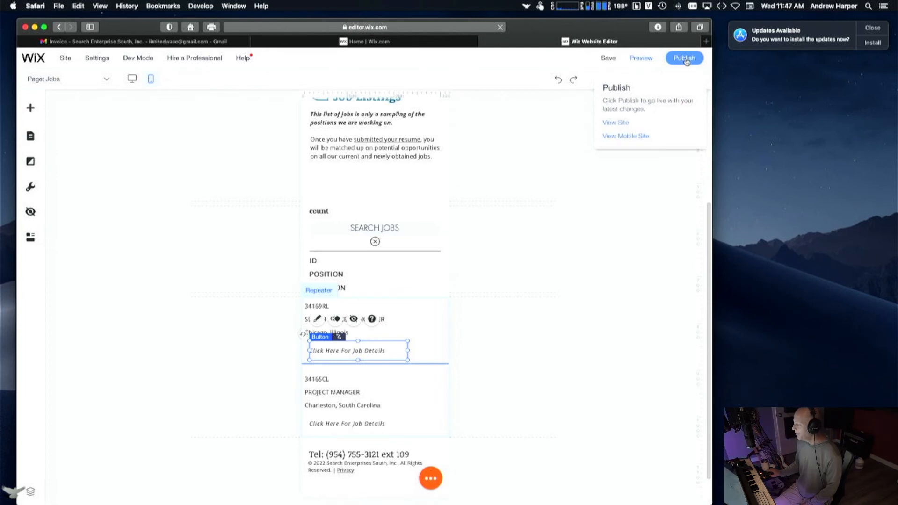
{"action": "left_click", "coordinate": [686, 60]}
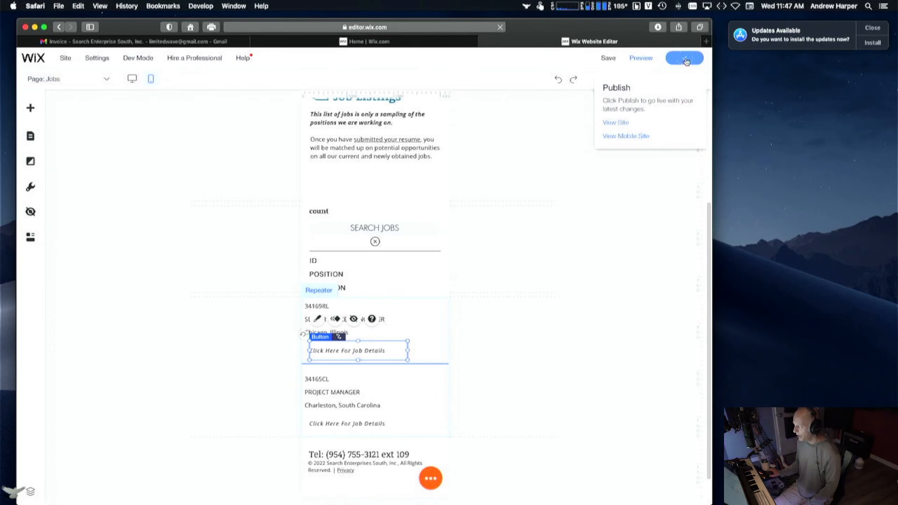
{"action": "left_click", "coordinate": [537, 142]}
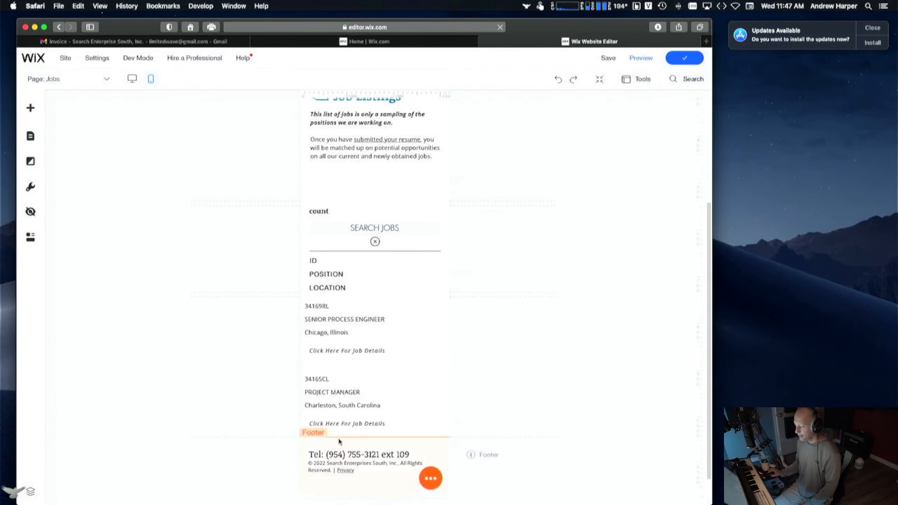
Step: Review the mobile Jobs page from its header through the search area and job listings to the footer
{"action": "scroll", "coordinate": [372, 345], "scroll_direction": "up", "scroll_amount": 3}
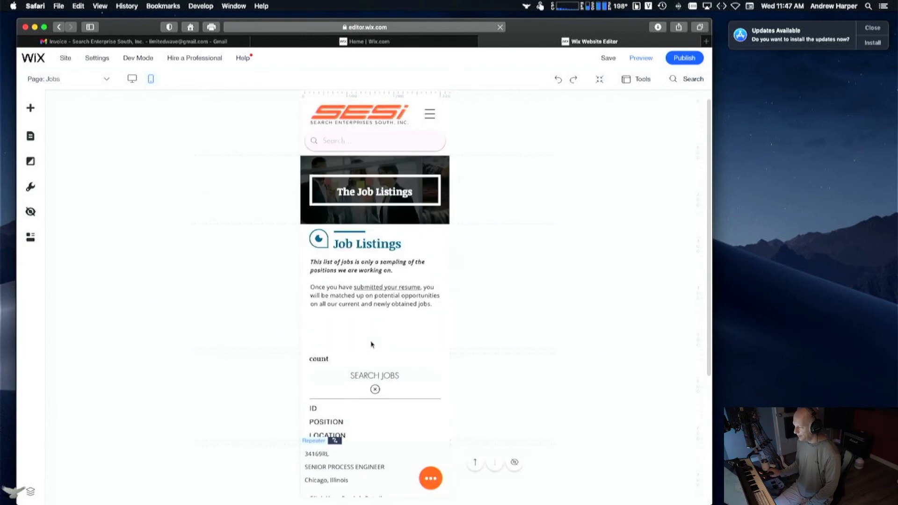
{"action": "scroll", "coordinate": [405, 371], "scroll_direction": "down", "scroll_amount": 2}
{"action": "scroll", "coordinate": [405, 371], "scroll_direction": "down", "scroll_amount": 1}
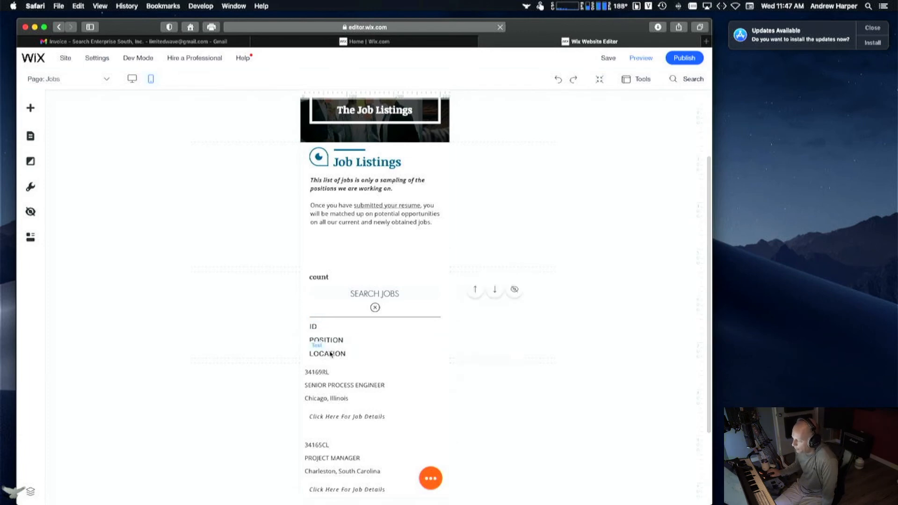
{"action": "scroll", "coordinate": [339, 421], "scroll_direction": "down", "scroll_amount": 2}
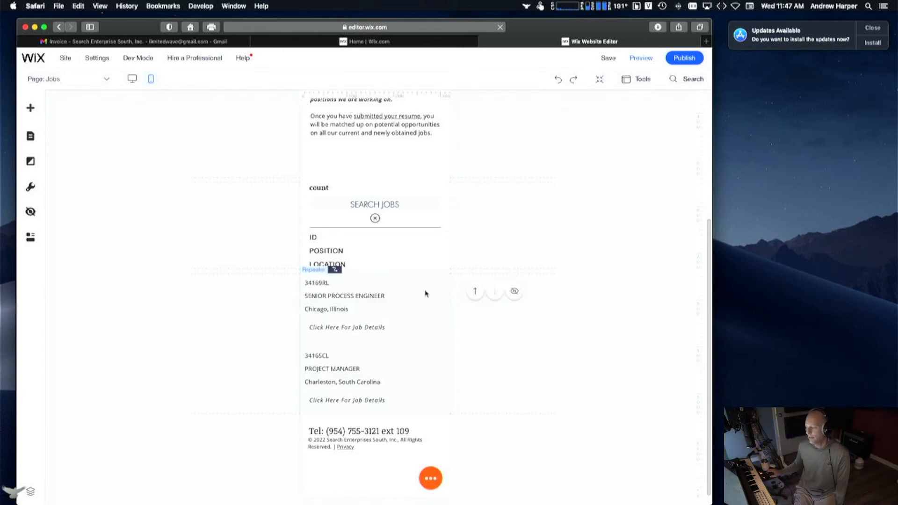
{"action": "scroll", "coordinate": [499, 353], "scroll_direction": "up", "scroll_amount": 5}
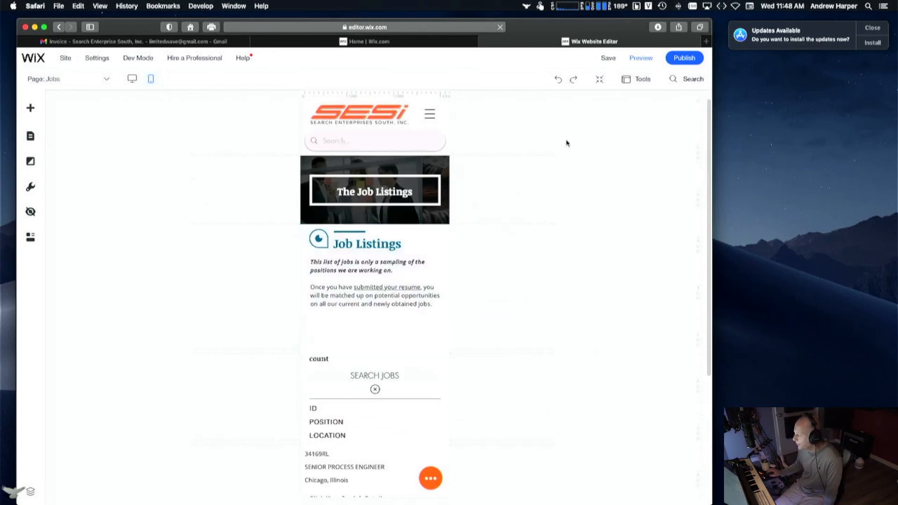
{"action": "scroll", "coordinate": [423, 381], "scroll_direction": "down", "scroll_amount": 5}
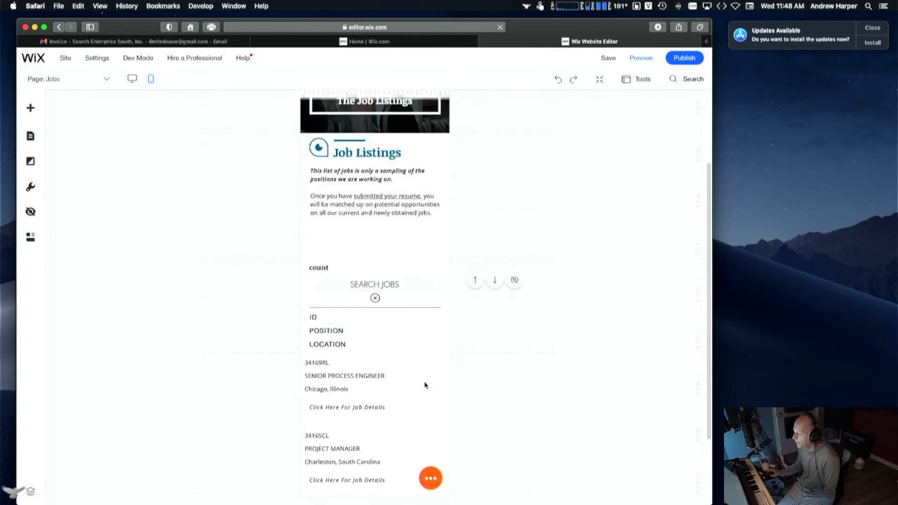
{"action": "scroll", "coordinate": [424, 383], "scroll_direction": "up", "scroll_amount": 5}
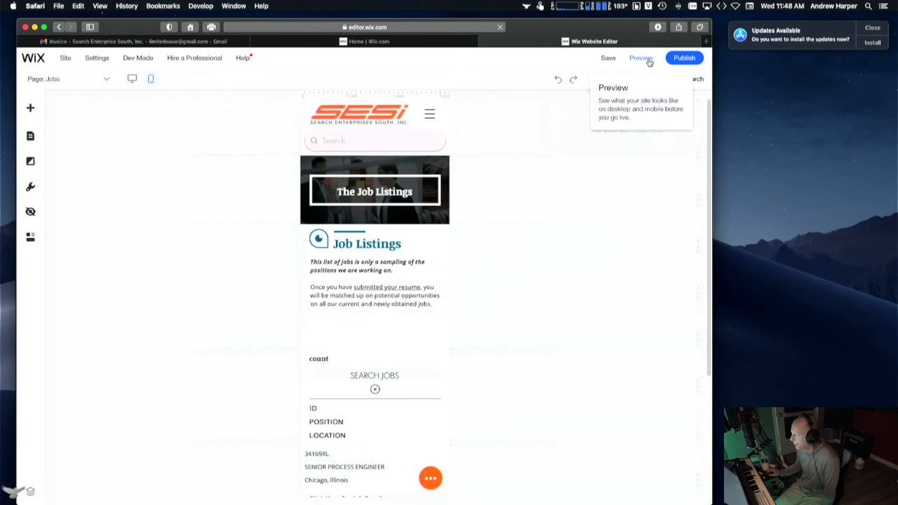
Step: Switch to the desktop view and open the Employers page at its Submit A Job Opening form
{"action": "left_click", "coordinate": [132, 79]}
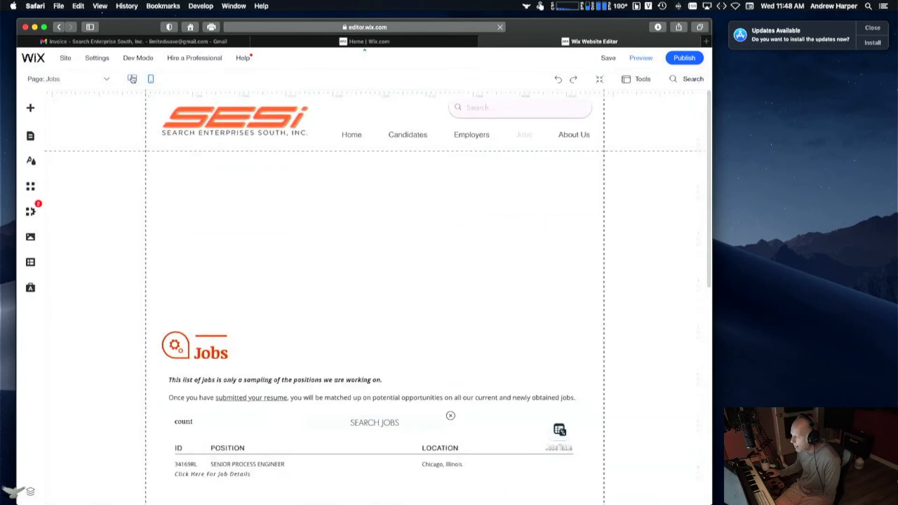
{"action": "left_click", "coordinate": [94, 79]}
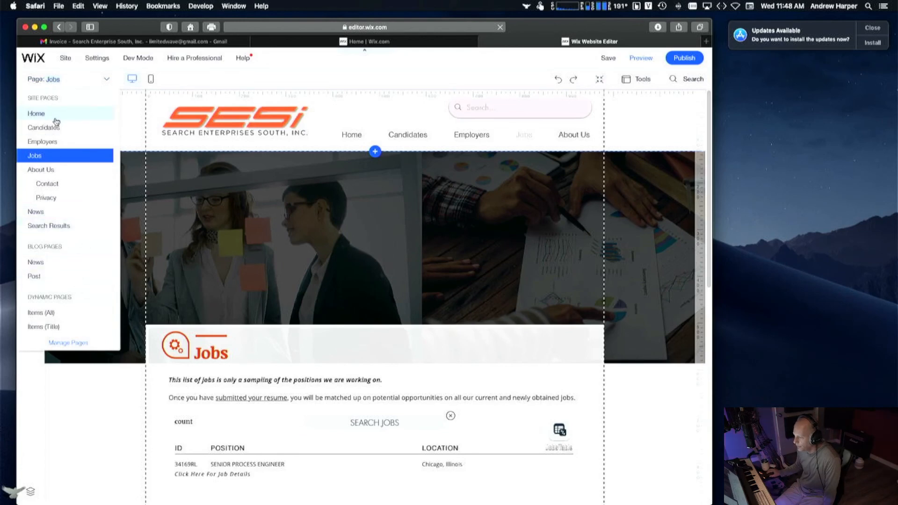
{"action": "left_click", "coordinate": [63, 144]}
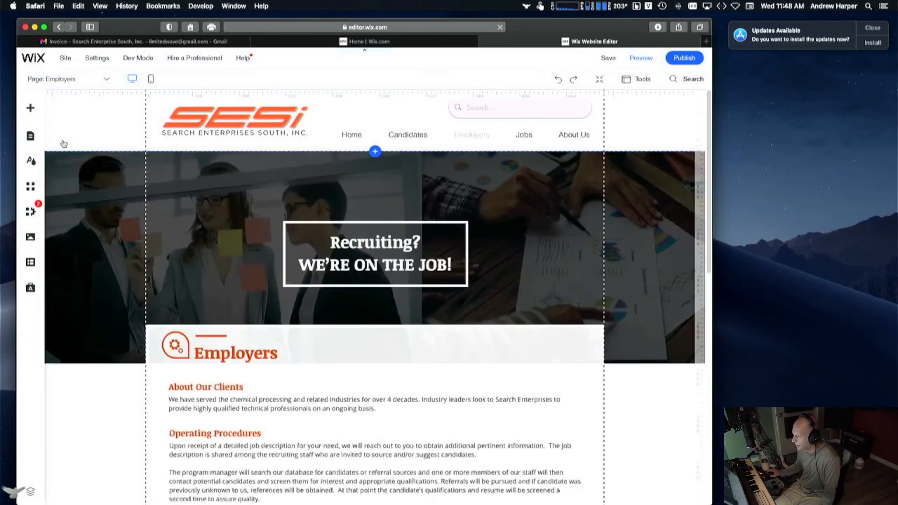
{"action": "scroll", "coordinate": [361, 324], "scroll_direction": "down", "scroll_amount": 8}
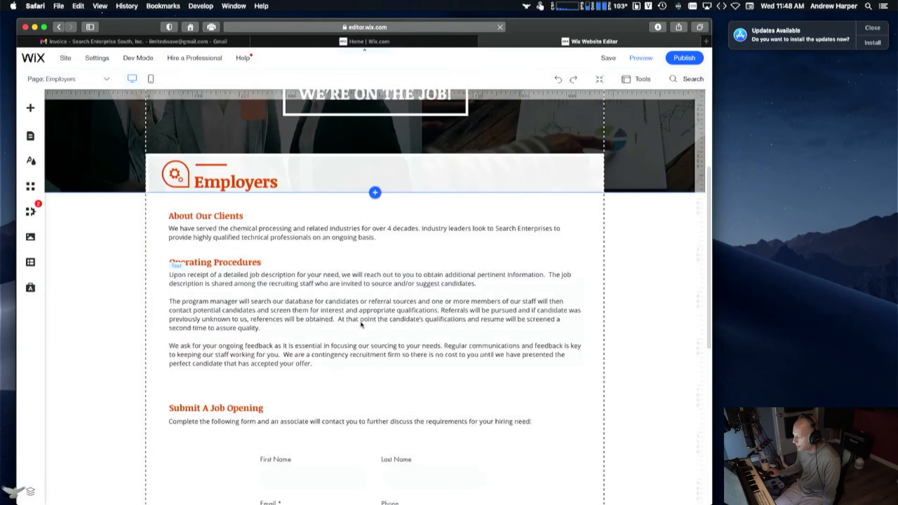
{"action": "scroll", "coordinate": [361, 325], "scroll_direction": "down", "scroll_amount": 1}
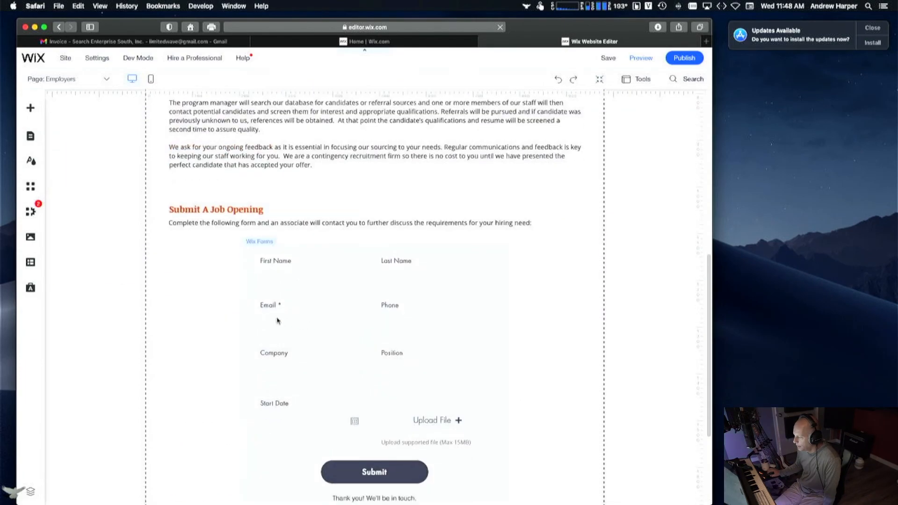
Step: Set the supported file type of the Submit A Job Opening form's Upload File field to Document
{"action": "left_click", "coordinate": [251, 314]}
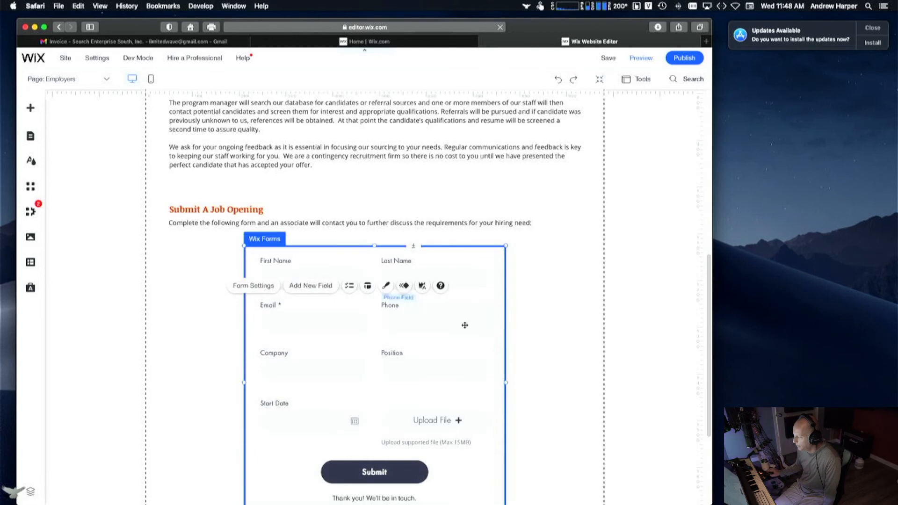
{"action": "scroll", "coordinate": [463, 421], "scroll_direction": "down", "scroll_amount": 2}
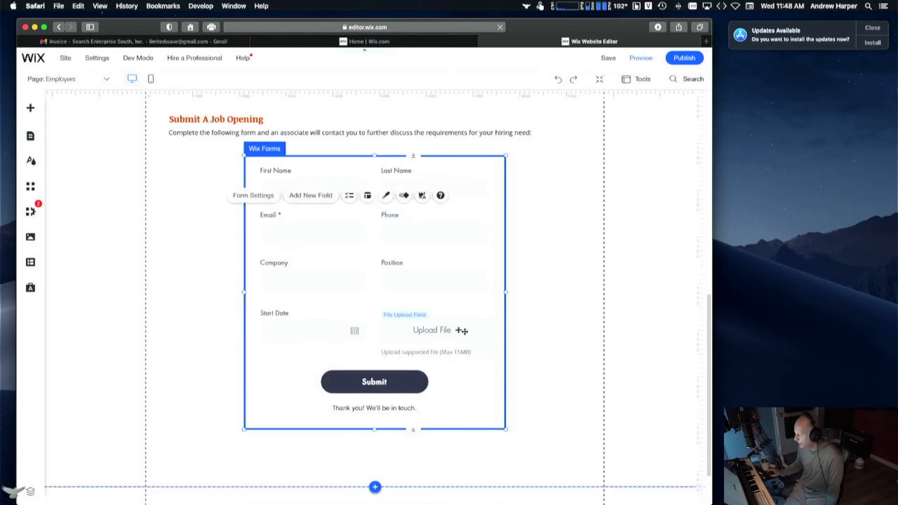
{"action": "left_click", "coordinate": [462, 330]}
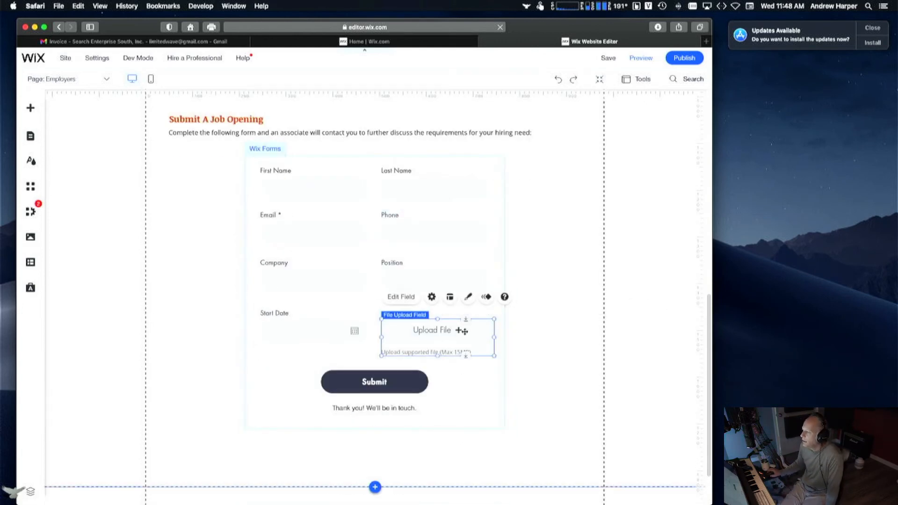
{"action": "left_click", "coordinate": [401, 297]}
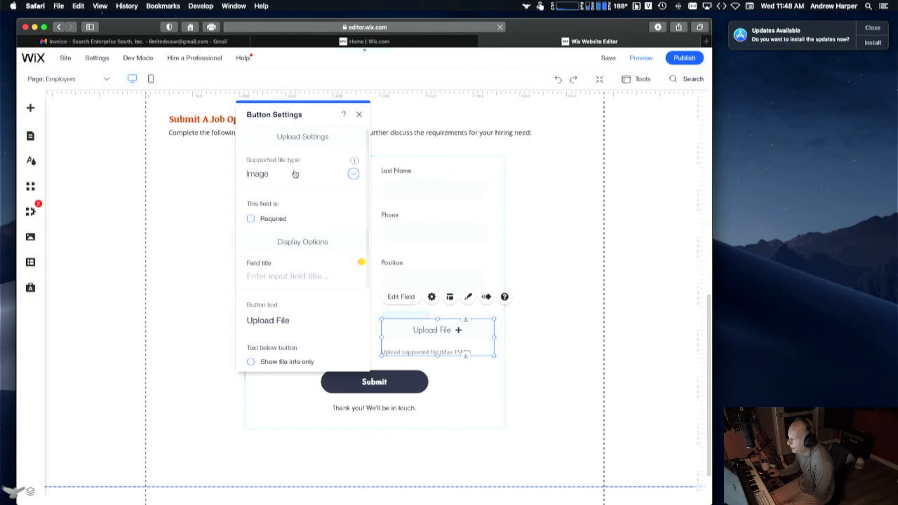
{"action": "left_click_drag", "start_coordinate": [321, 112], "coordinate": [625, 136]}
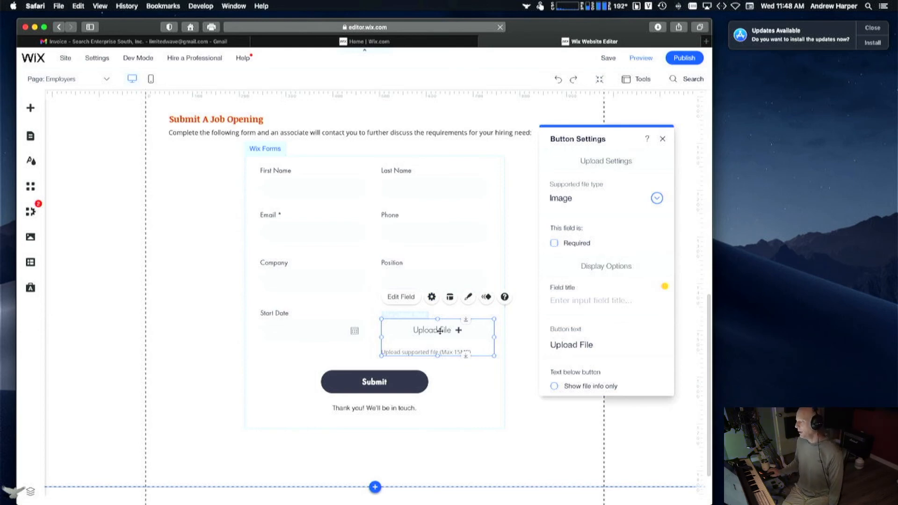
{"action": "left_click", "coordinate": [656, 199]}
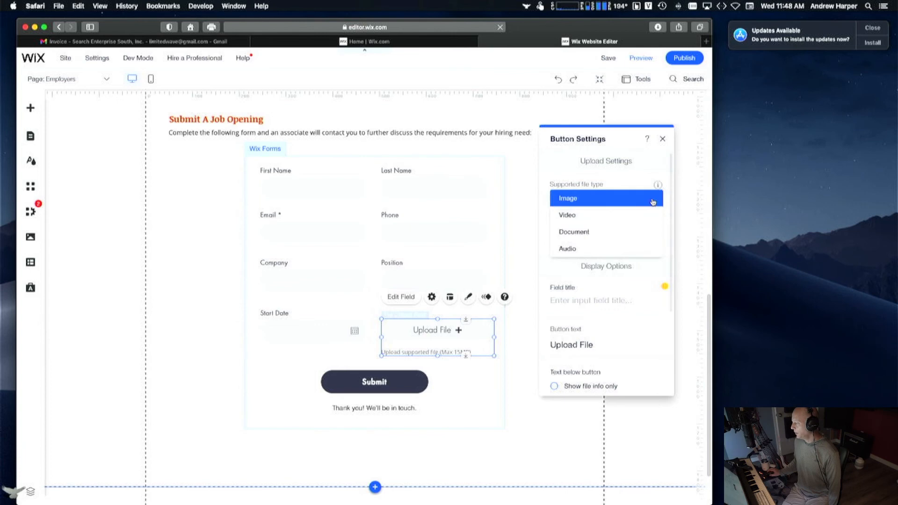
{"action": "left_click", "coordinate": [618, 237]}
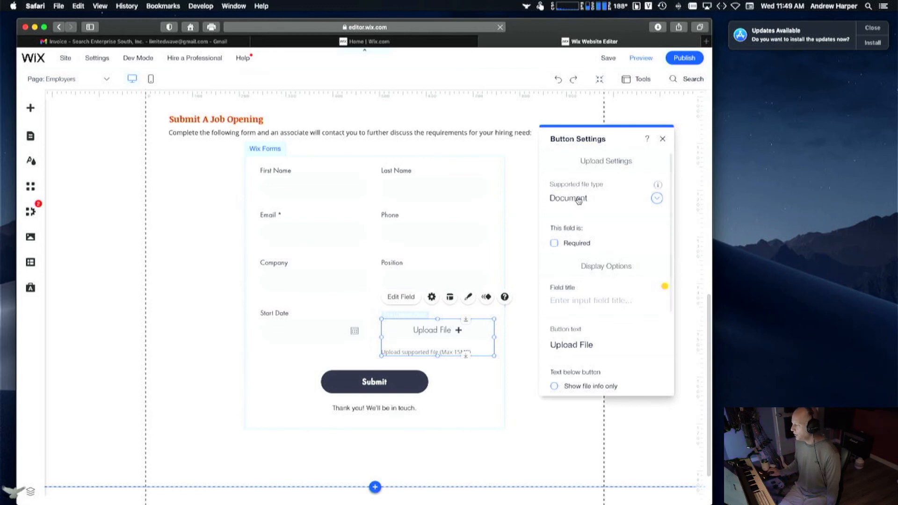
Step: Recheck the supported file type options, keep Document for the upload field, and publish the site
{"action": "mouse_move", "coordinate": [657, 186]}
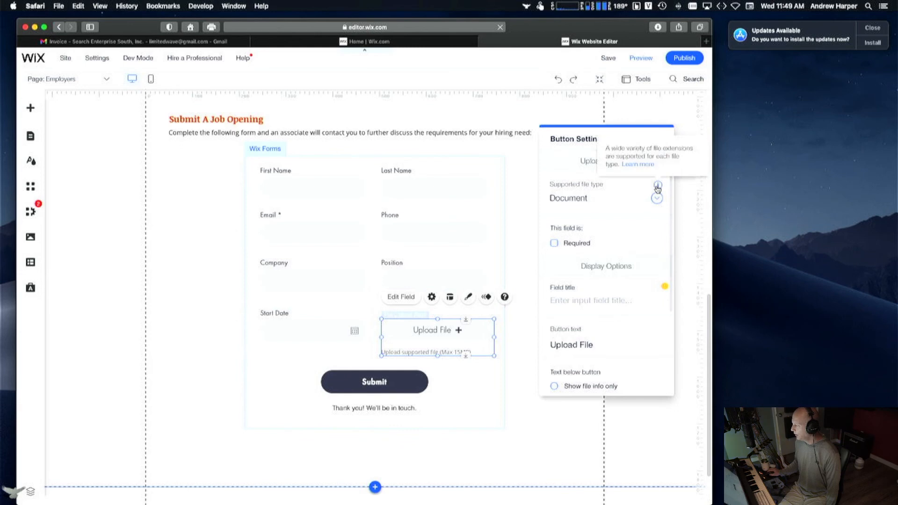
{"action": "left_click", "coordinate": [640, 198]}
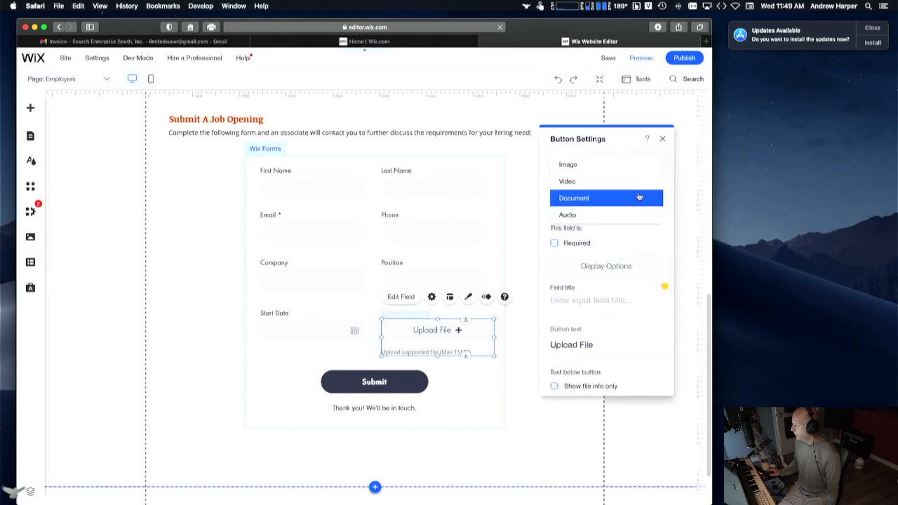
{"action": "left_click", "coordinate": [625, 202]}
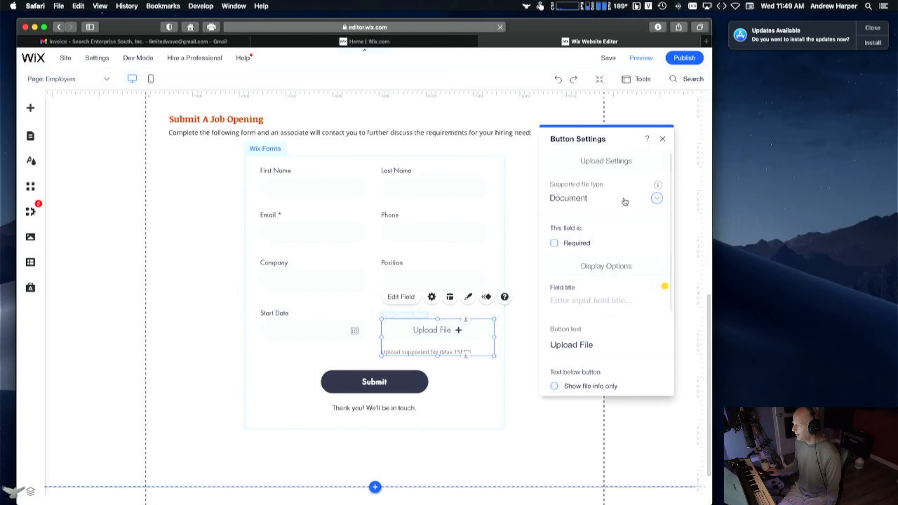
{"action": "left_click", "coordinate": [625, 202]}
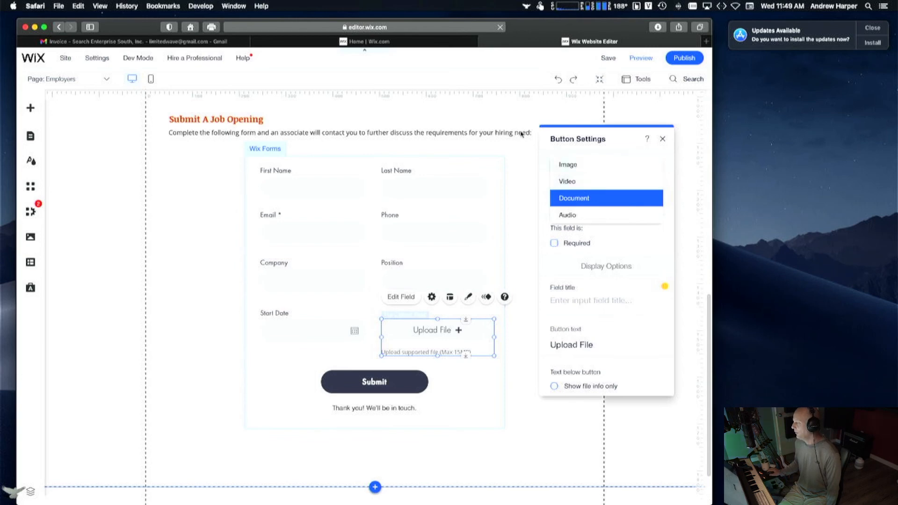
{"action": "left_click", "coordinate": [606, 198]}
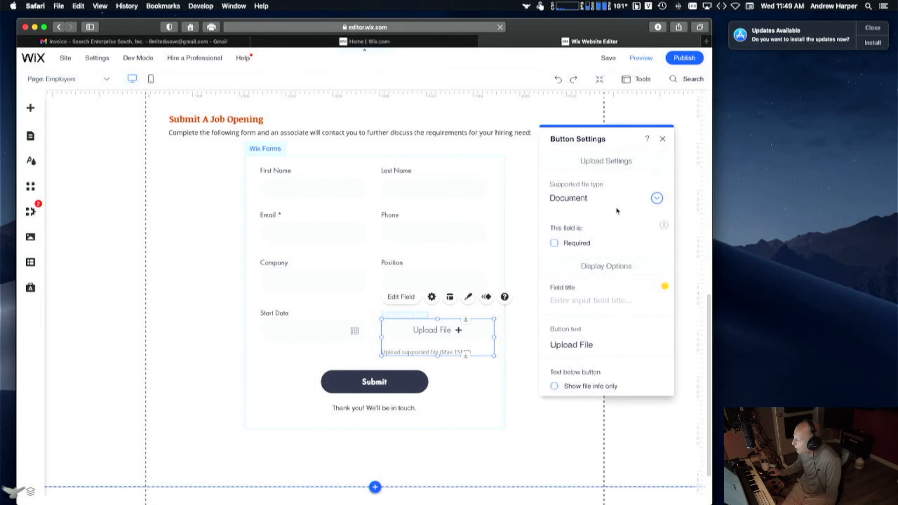
{"action": "left_click", "coordinate": [660, 142]}
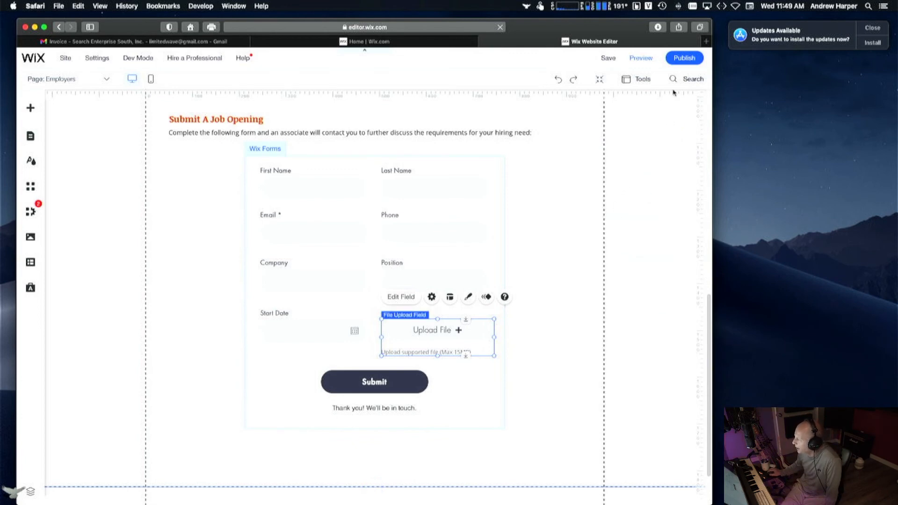
{"action": "left_click", "coordinate": [683, 61]}
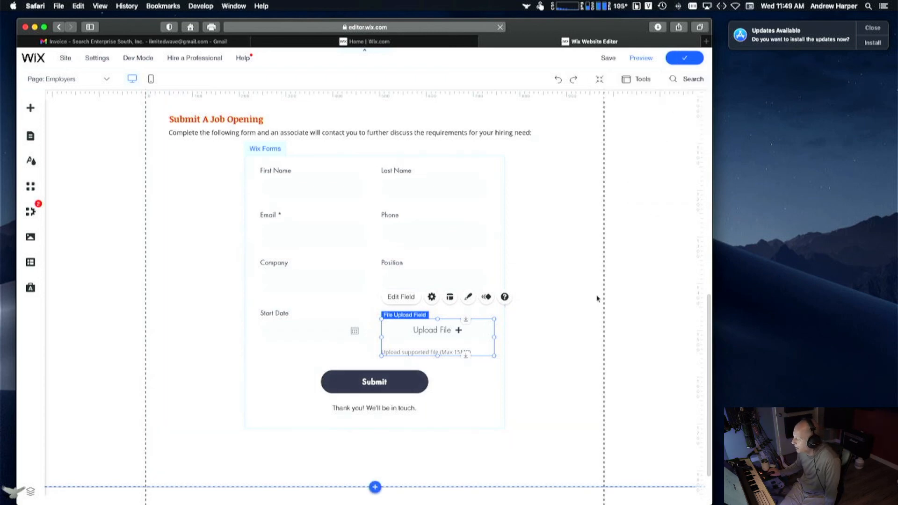
Step: Go through the Jobs page to the Candidates page and find its Apply for a Job form
{"action": "left_click", "coordinate": [54, 86]}
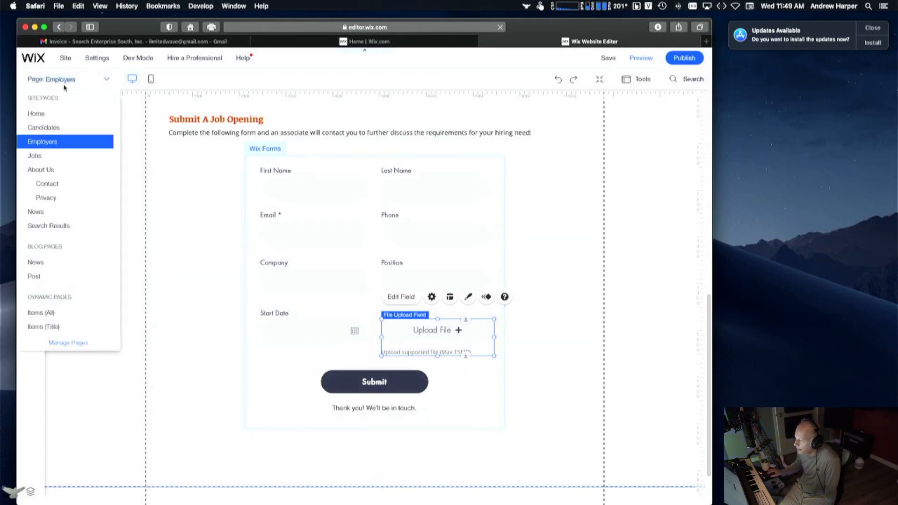
{"action": "left_click", "coordinate": [70, 161]}
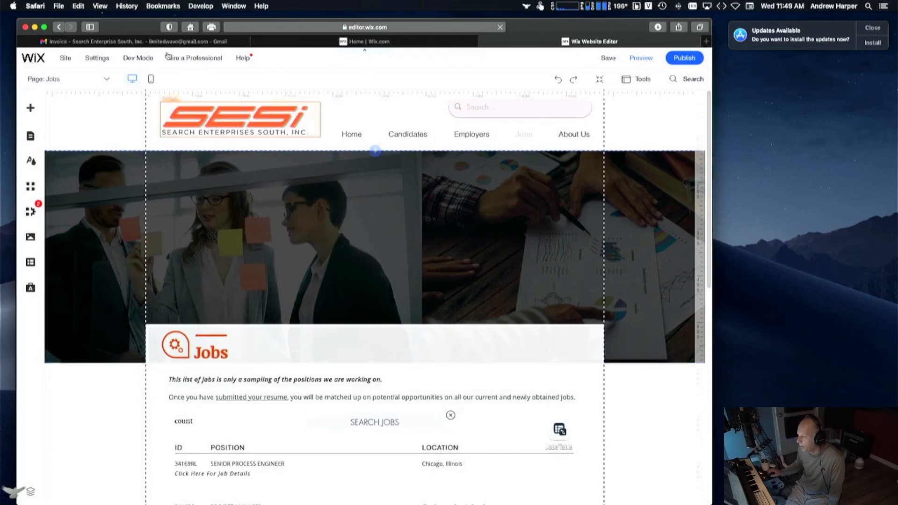
{"action": "left_click", "coordinate": [83, 80]}
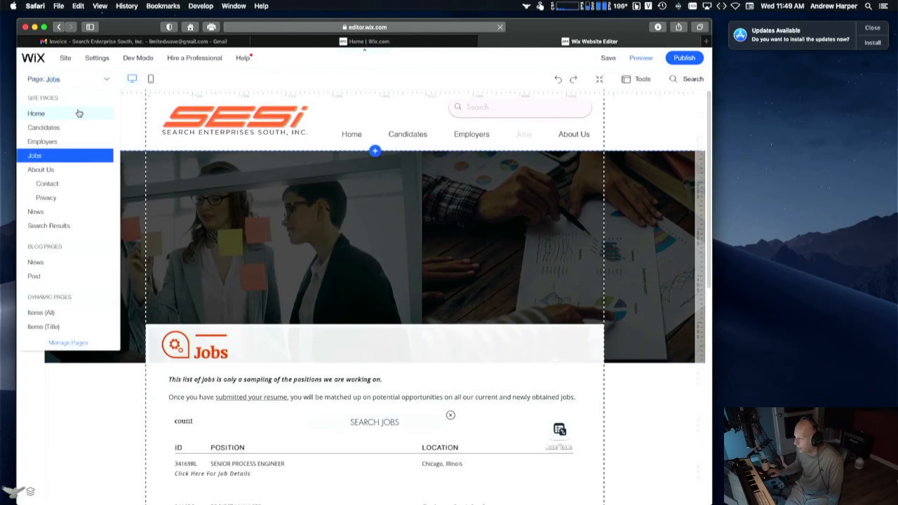
{"action": "left_click", "coordinate": [64, 132]}
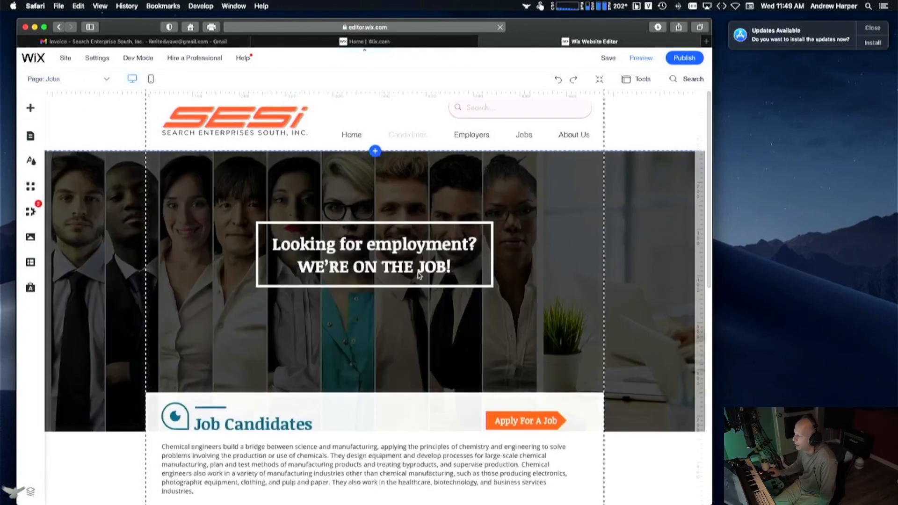
{"action": "scroll", "coordinate": [419, 276], "scroll_direction": "down", "scroll_amount": 20}
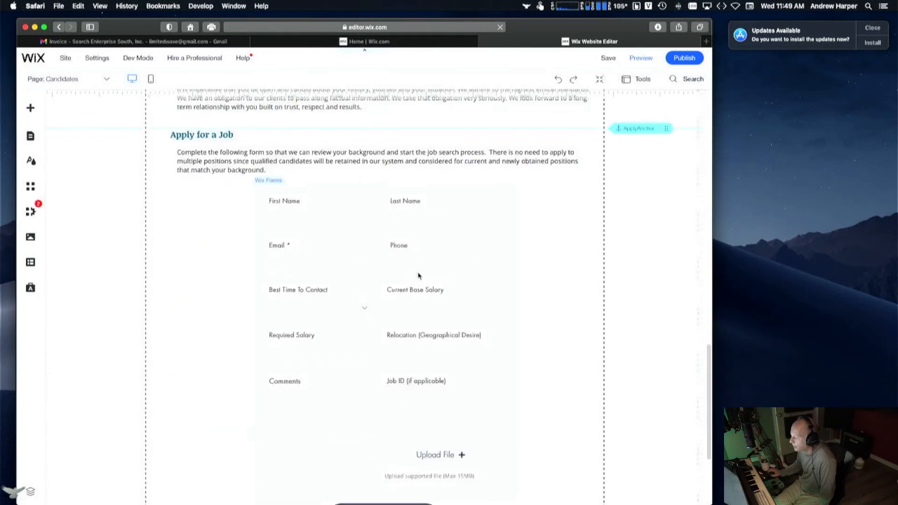
Step: Check the supported file type of the Upload File field in the Apply for a Job form, and publish the site
{"action": "left_click", "coordinate": [441, 358]}
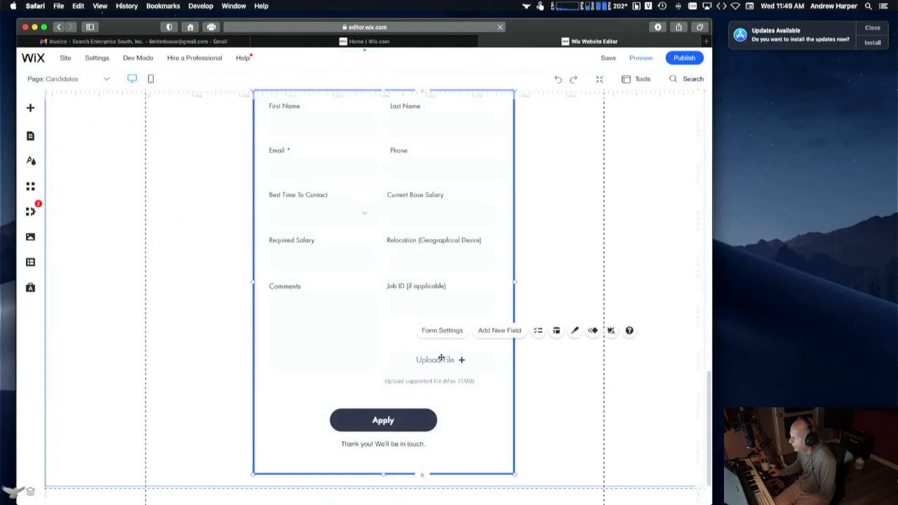
{"action": "left_click", "coordinate": [442, 358]}
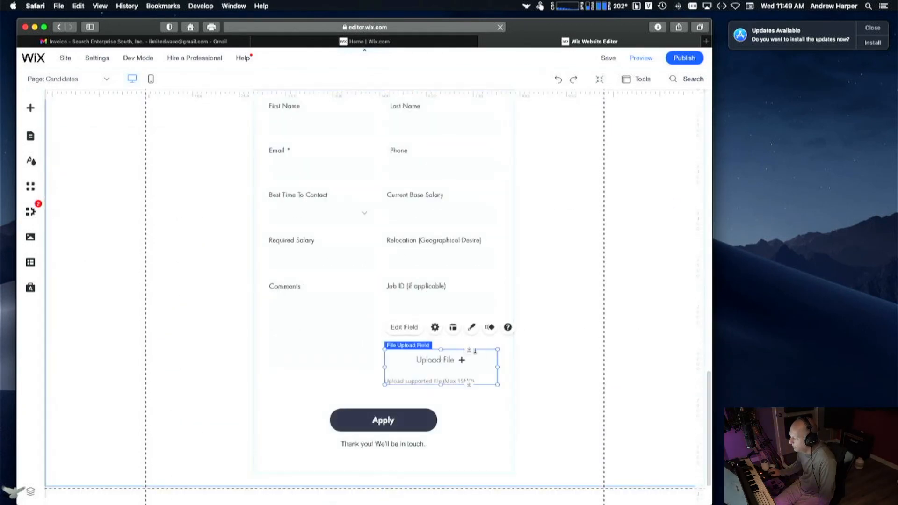
{"action": "left_click", "coordinate": [408, 327]}
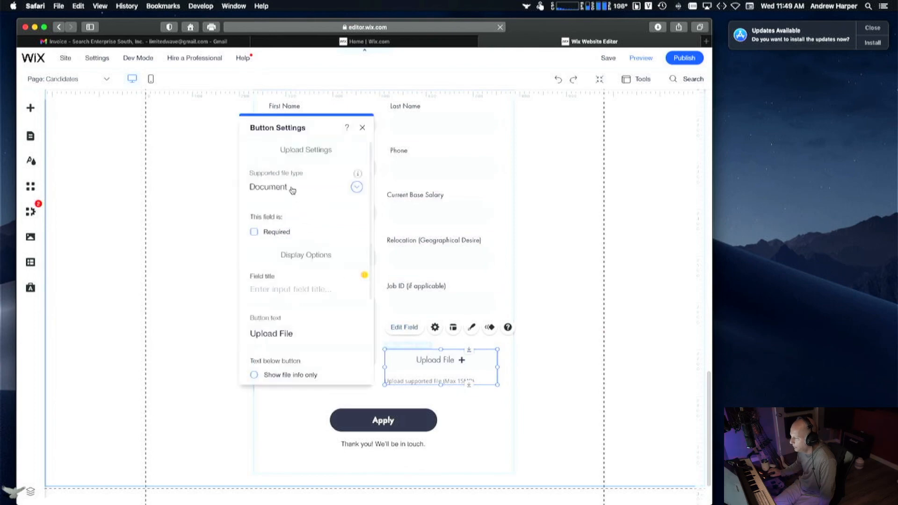
{"action": "left_click", "coordinate": [362, 128]}
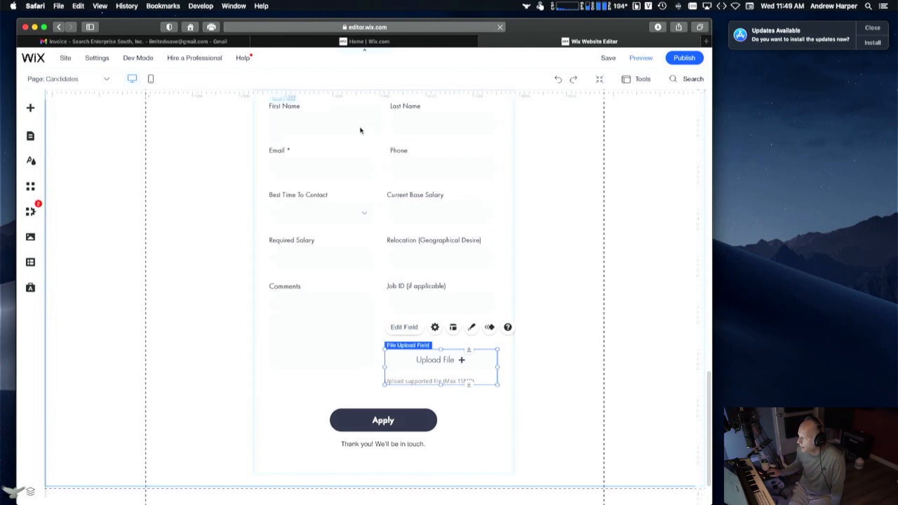
{"action": "left_click", "coordinate": [686, 58]}
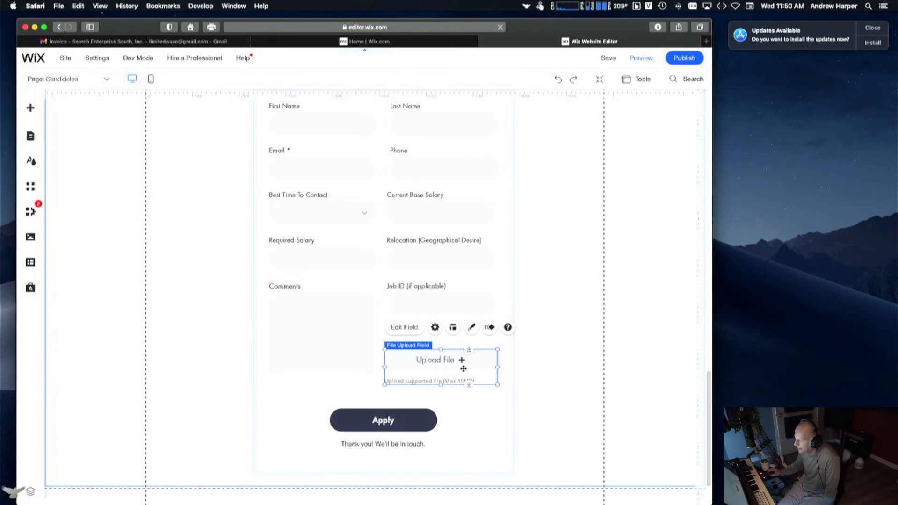
Step: Open the Contact page and look over its contact form, which sits beside the Fast Facts text
{"action": "scroll", "coordinate": [571, 314], "scroll_direction": "up", "scroll_amount": 7}
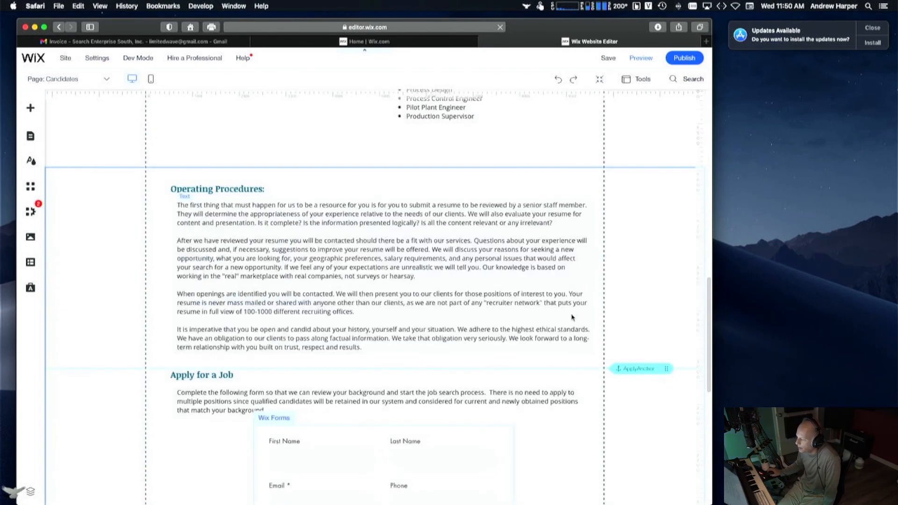
{"action": "scroll", "coordinate": [571, 318], "scroll_direction": "up", "scroll_amount": 4}
{"action": "left_click", "coordinate": [52, 79]}
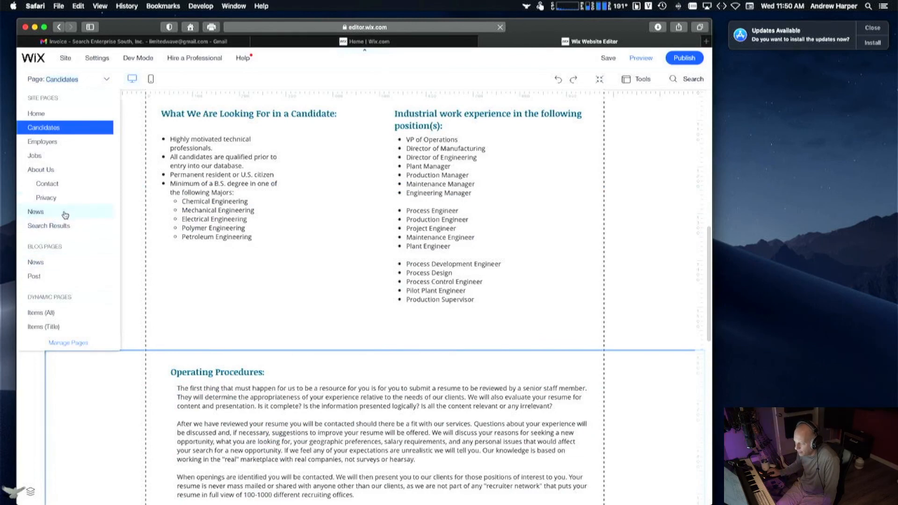
{"action": "left_click", "coordinate": [65, 187]}
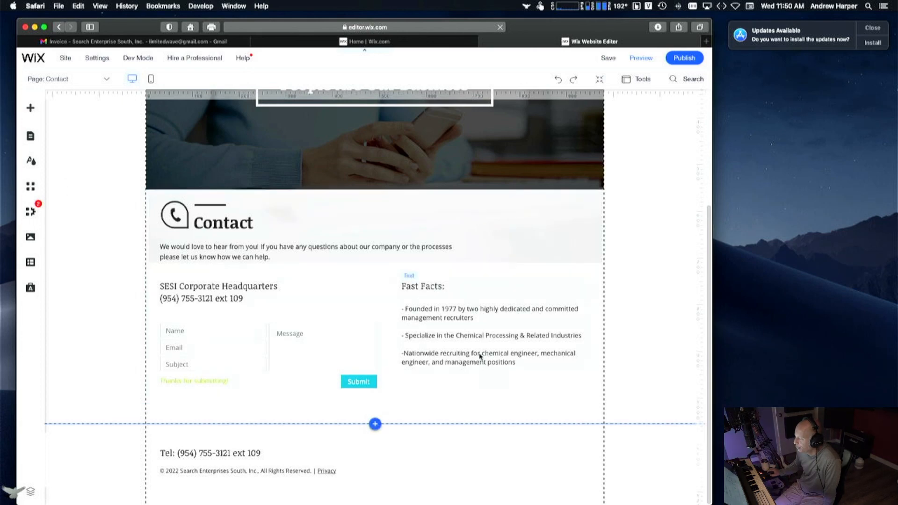
{"action": "scroll", "coordinate": [480, 356], "scroll_direction": "up", "scroll_amount": 5}
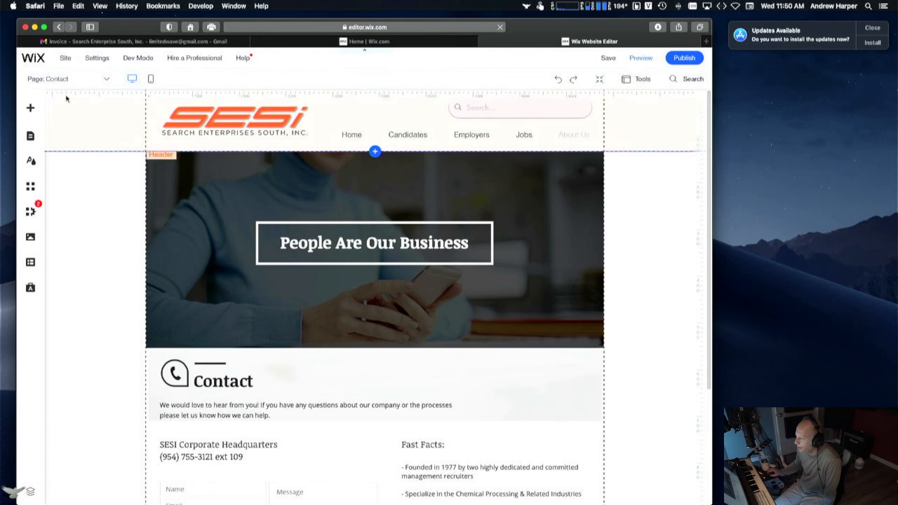
Step: Turn on Velo Dev Mode and open the Items (Title) dynamic page with its page code
{"action": "mouse_move", "coordinate": [92, 64]}
{"action": "mouse_move", "coordinate": [138, 58]}
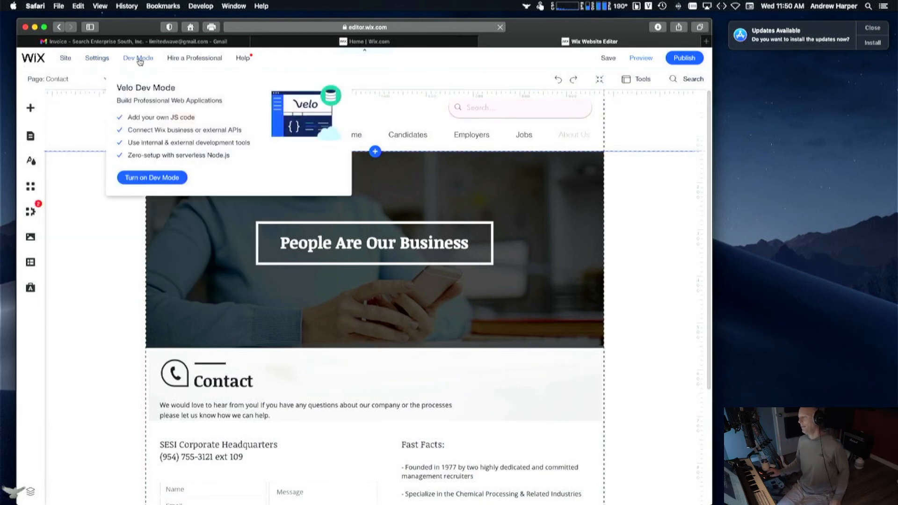
{"action": "left_click", "coordinate": [149, 181]}
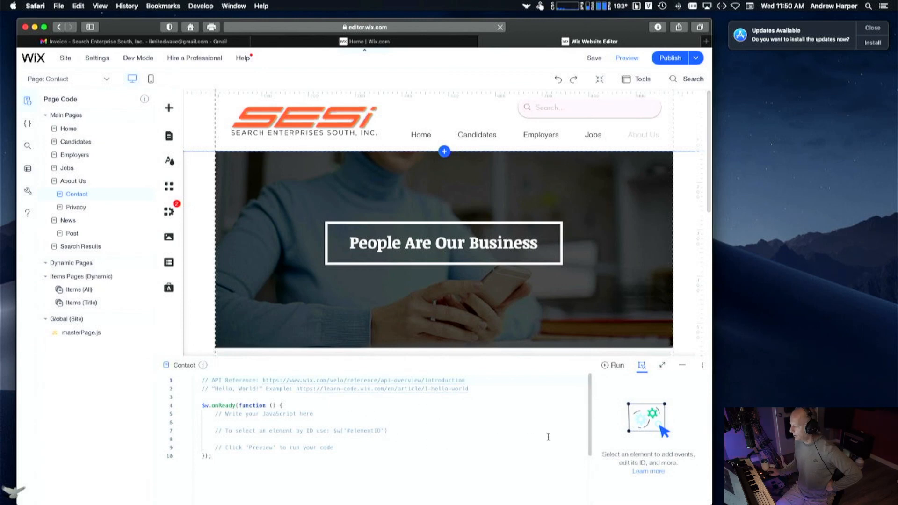
{"action": "left_click", "coordinate": [89, 79]}
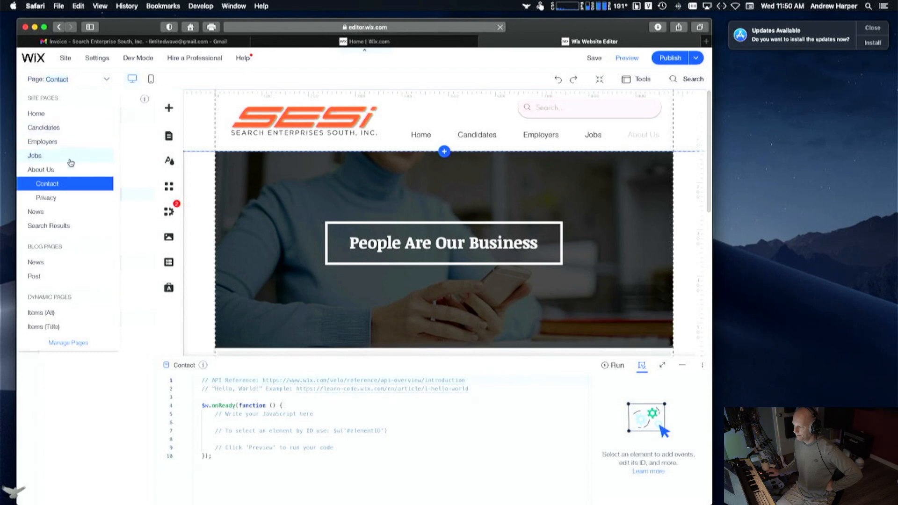
{"action": "left_click", "coordinate": [63, 328]}
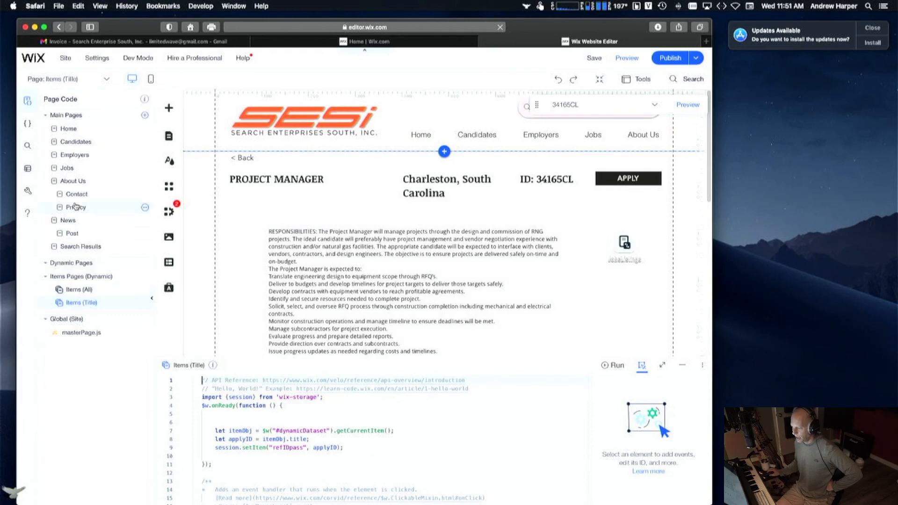
Step: Open the Candidates page's code and examine how it reads the stored job reference ID and handles the apply button
{"action": "left_click", "coordinate": [79, 142]}
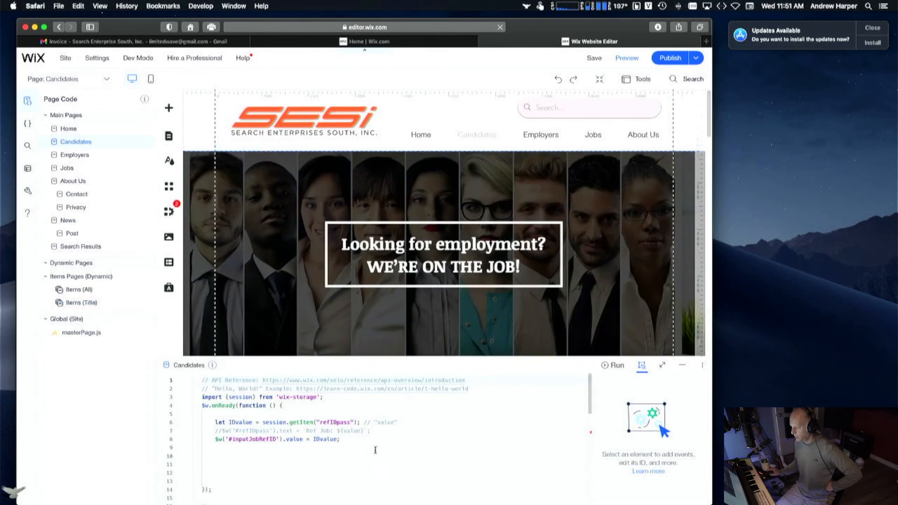
{"action": "scroll", "coordinate": [401, 419], "scroll_direction": "down", "scroll_amount": 10}
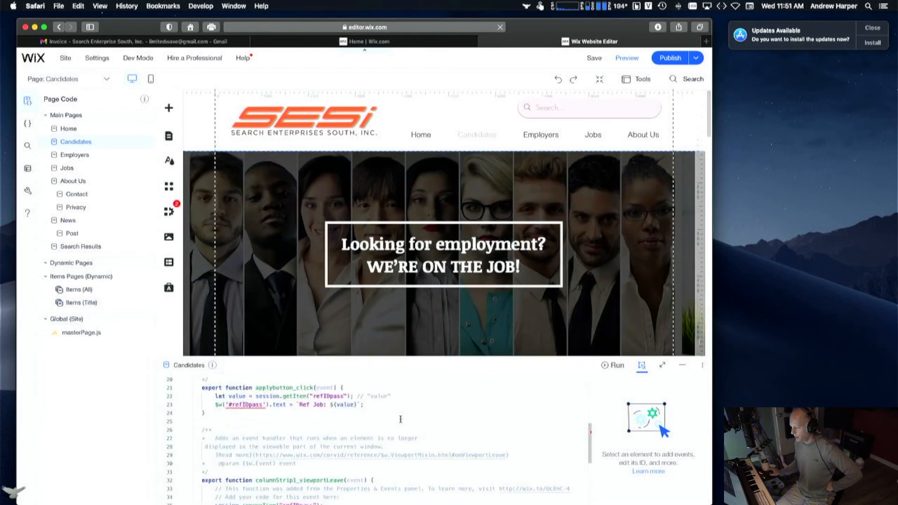
{"action": "scroll", "coordinate": [400, 418], "scroll_direction": "up", "scroll_amount": 10}
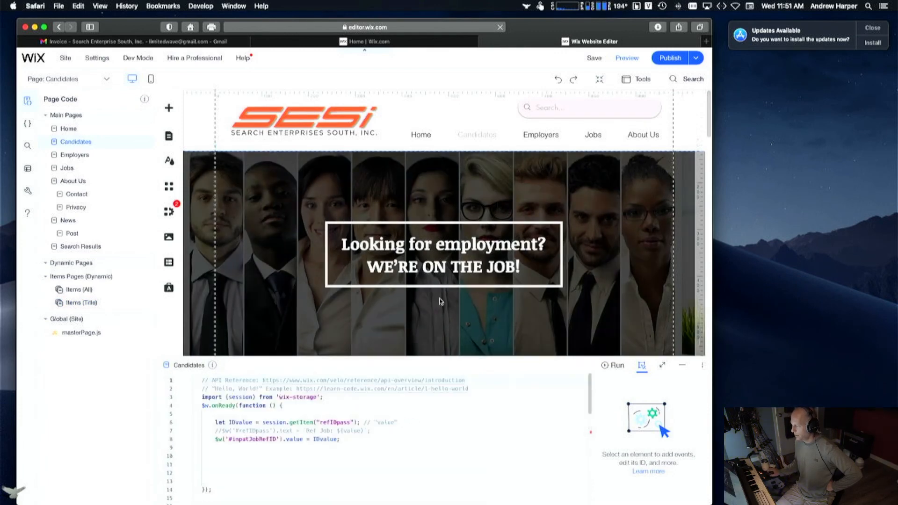
Step: Minimize the Candidates page's code and turn off Velo Dev Mode
{"action": "left_click", "coordinate": [684, 368]}
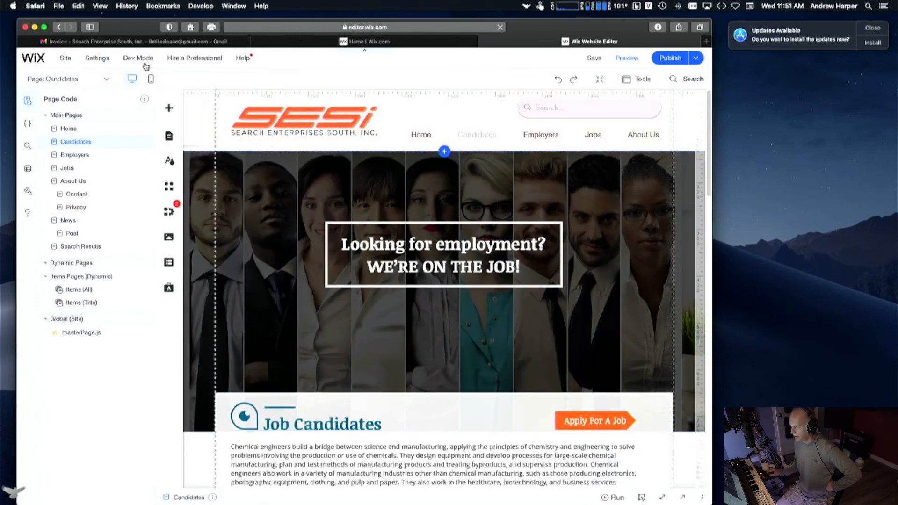
{"action": "mouse_move", "coordinate": [142, 61]}
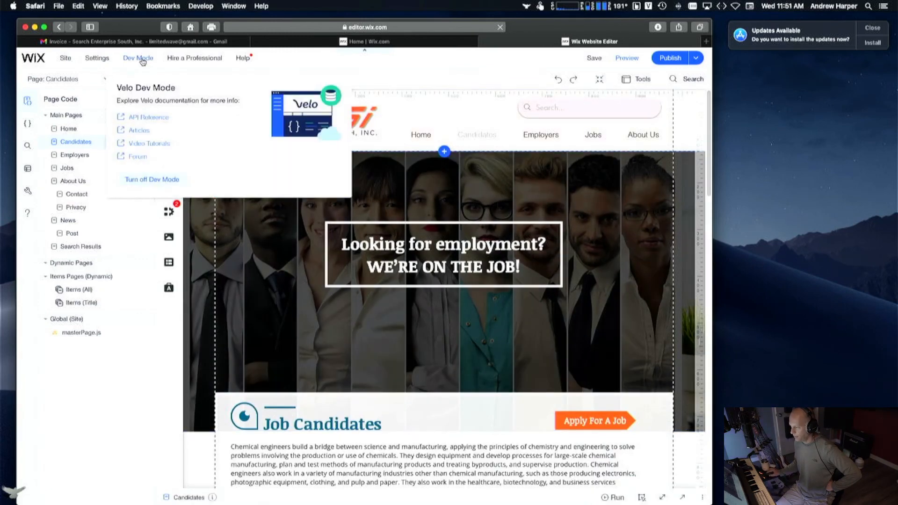
{"action": "left_click", "coordinate": [147, 181]}
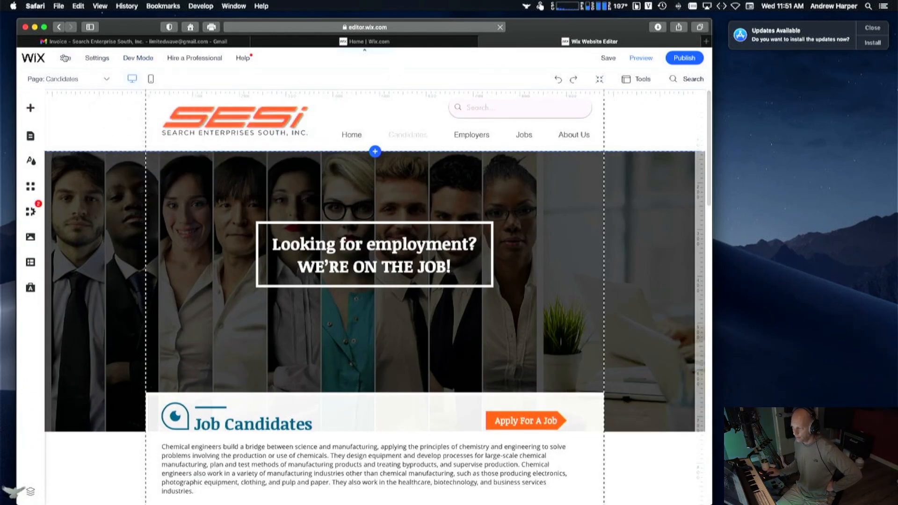
{"action": "mouse_move", "coordinate": [77, 43]}
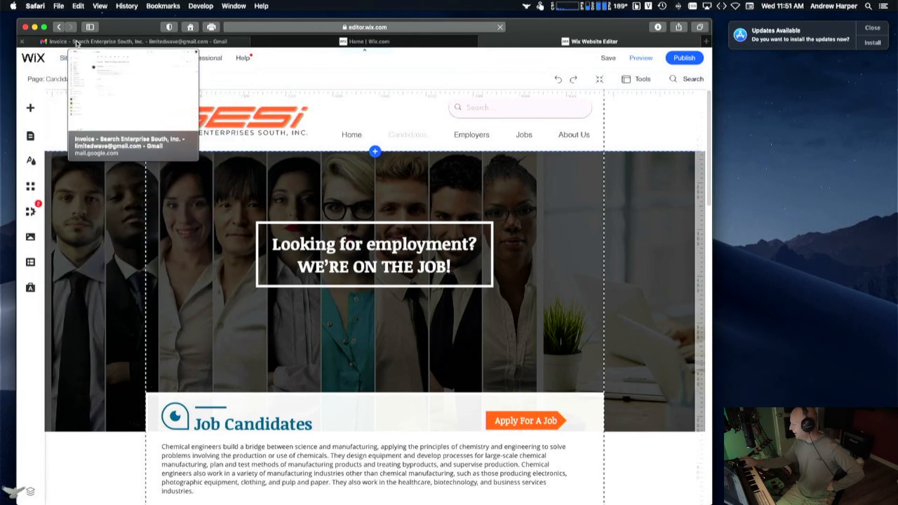